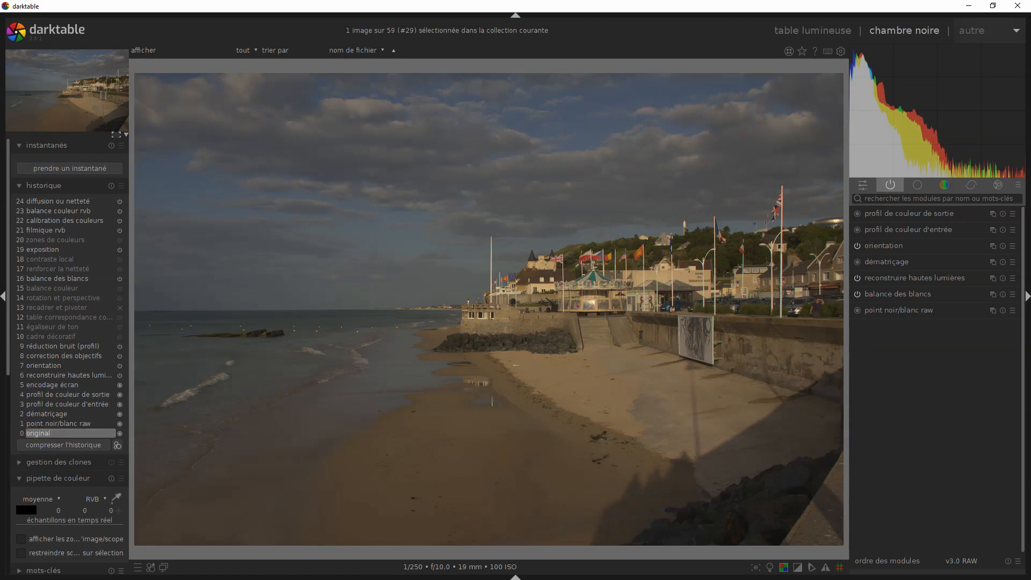
Compare the photo at the exposition, filmique rvb and calibration des couleurs history states, and switch to the previous photo.
left_click(45, 249)
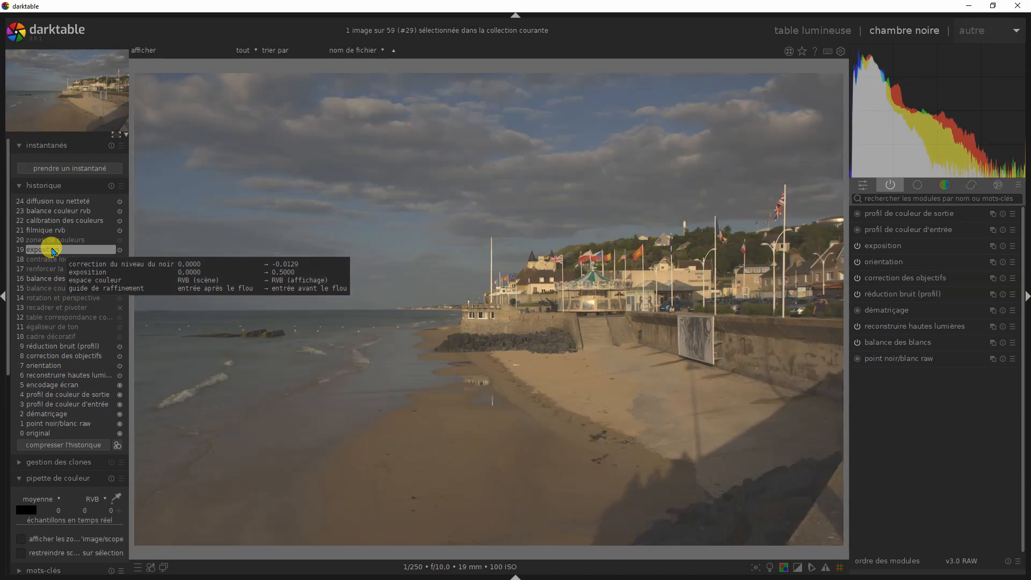
left_click(53, 230)
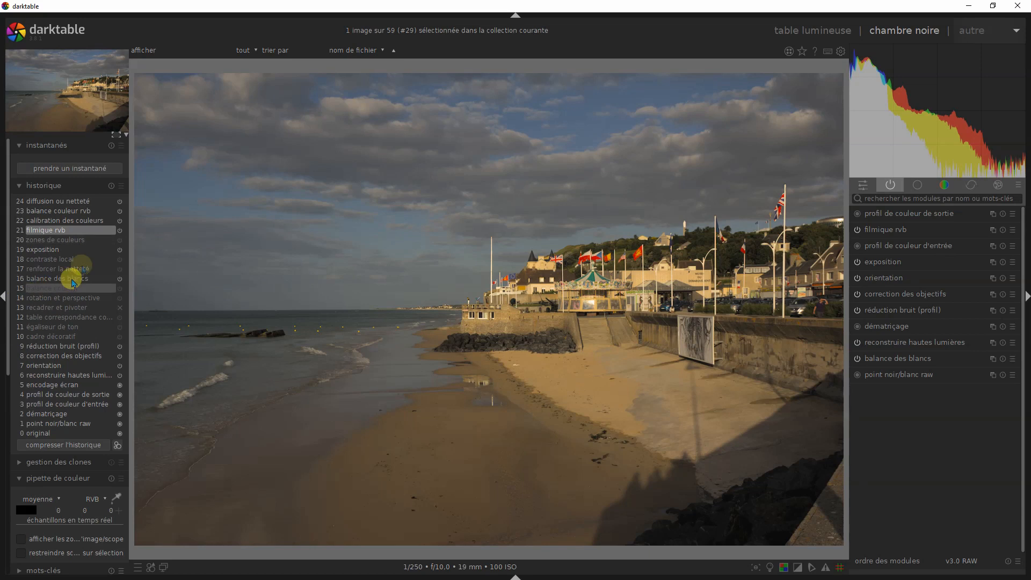
left_click(85, 222)
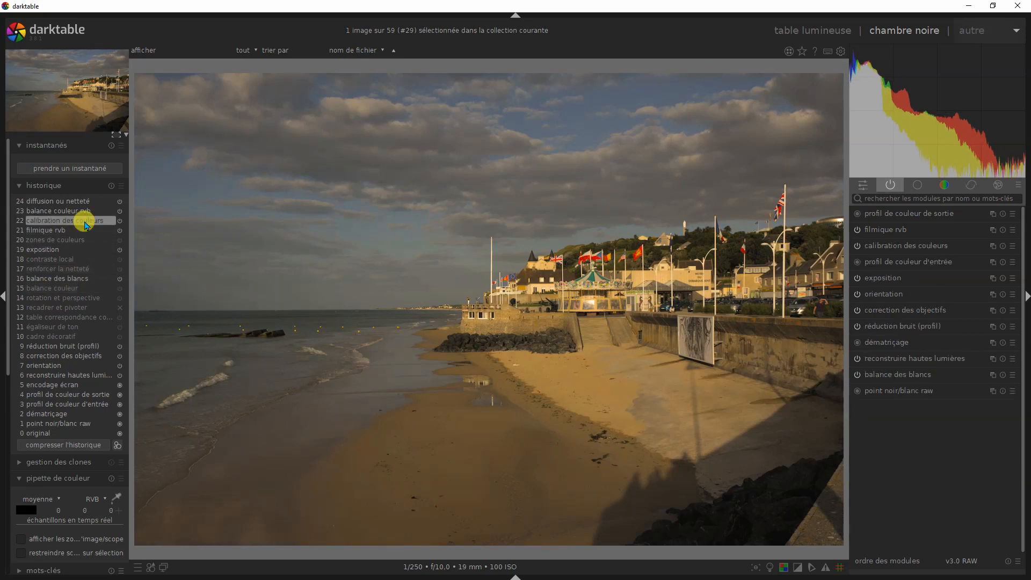
key("BackSpace")
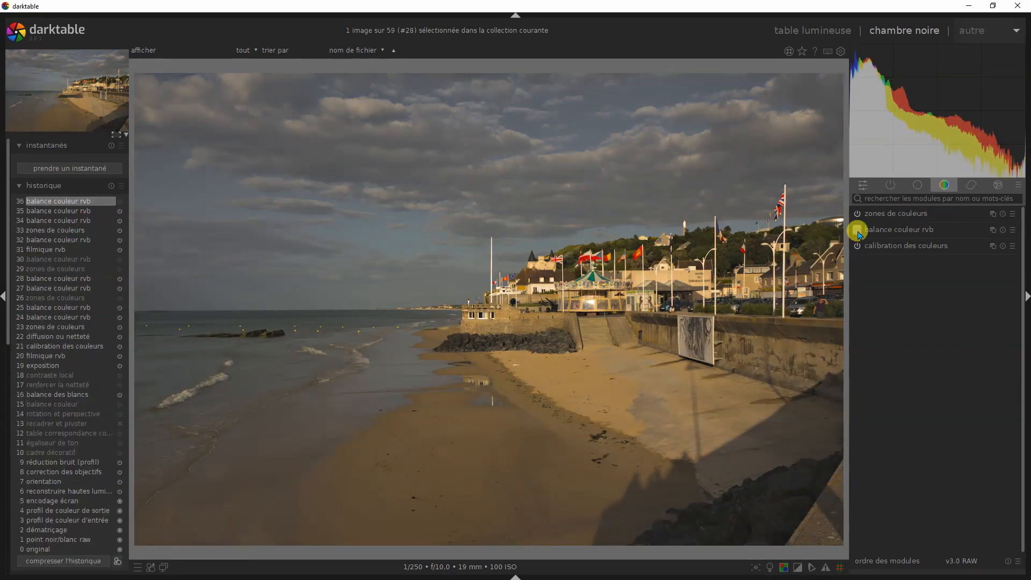
Enable the balance couleur rvb module, try its contrast at -29.64 %, and set it to 13.93 %.
left_click(857, 231)
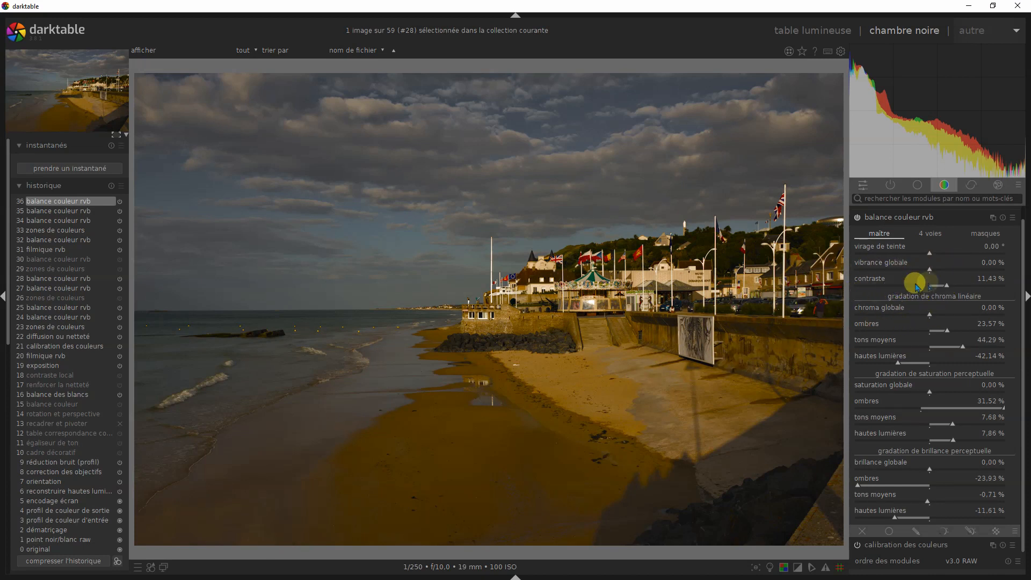
left_click(885, 289)
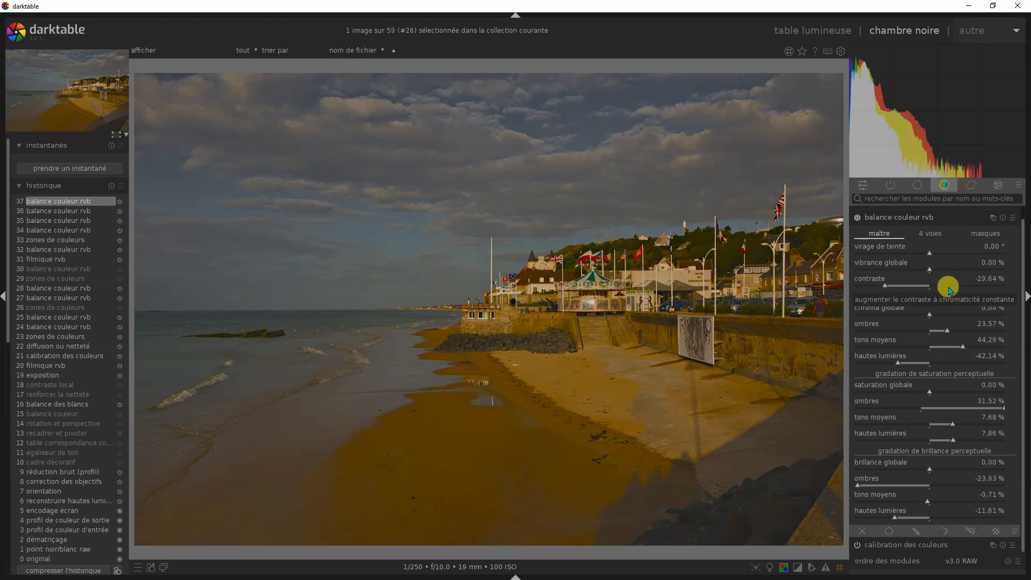
left_click(951, 288)
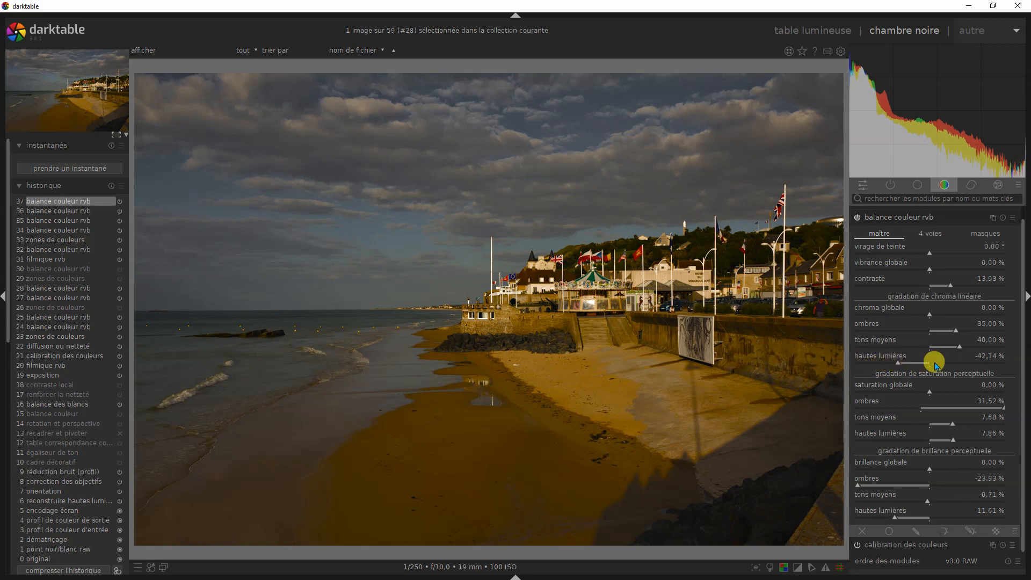
Set linear chroma to 35 % for shadows, 40 % midtones and -37.86 % highlights, and perceptual saturation to 24.05 % shadows and -1.64 % highlights.
left_click(961, 364)
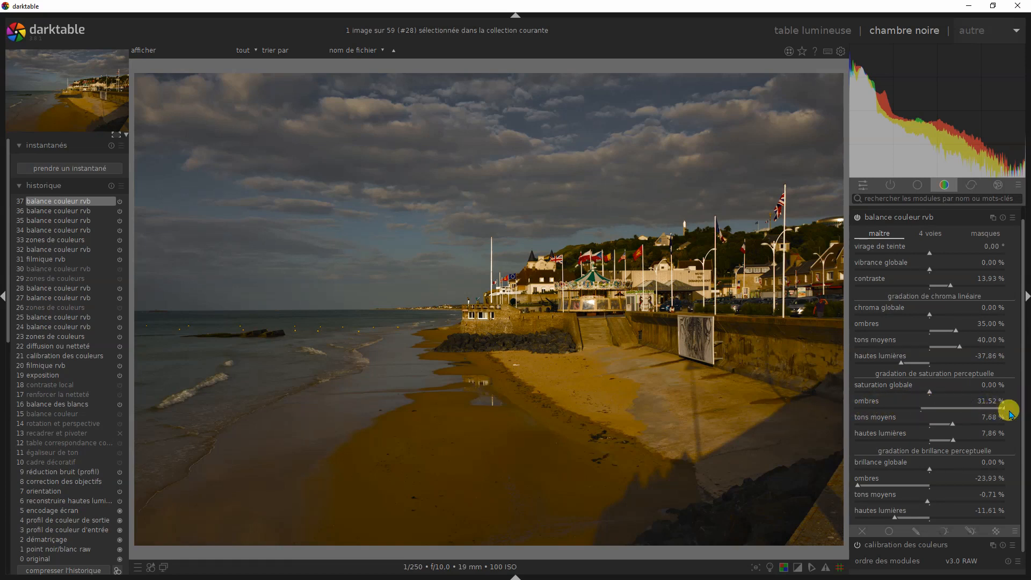
left_click(882, 408)
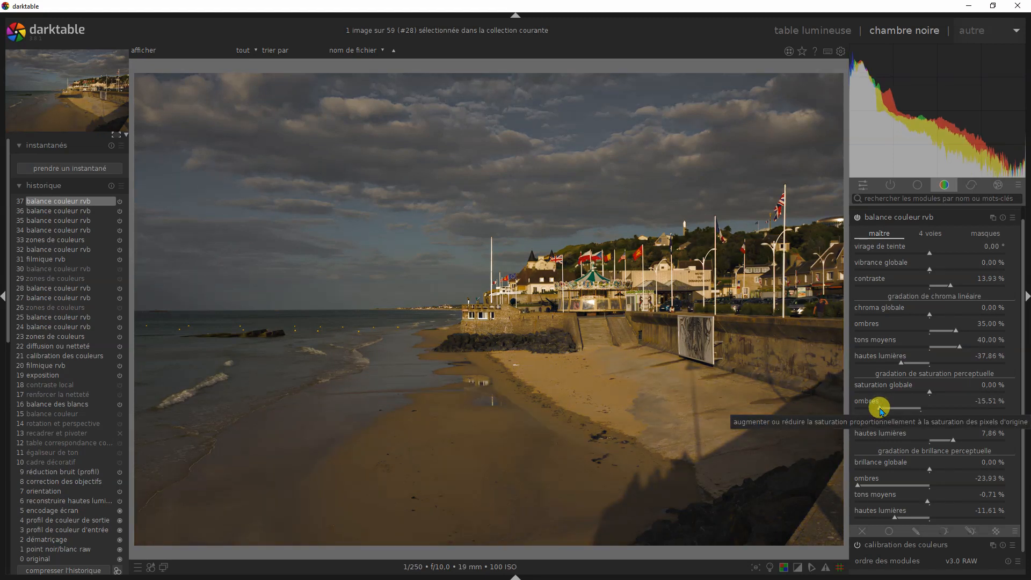
left_click(986, 409)
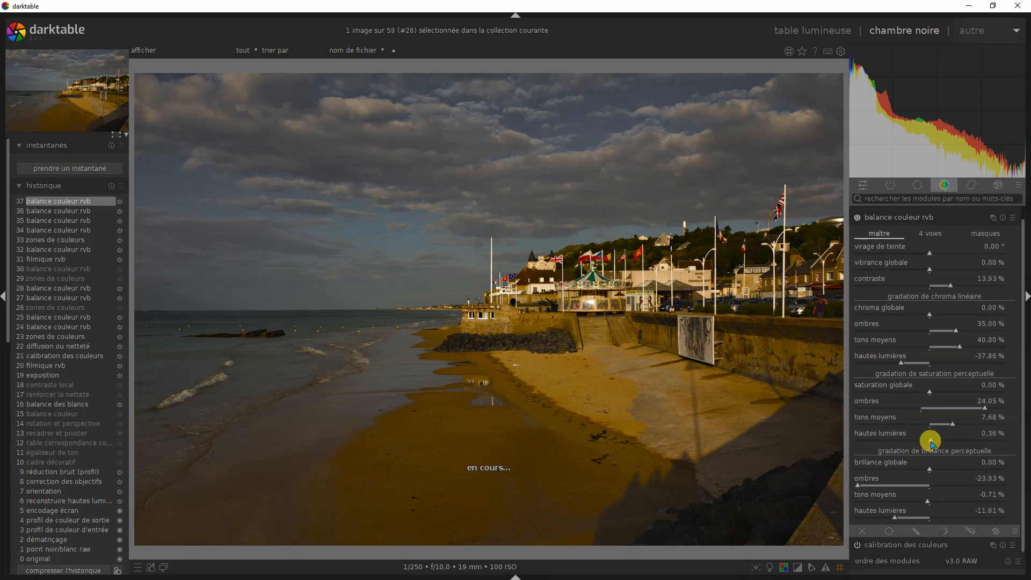
scroll(877, 437, "down", 1)
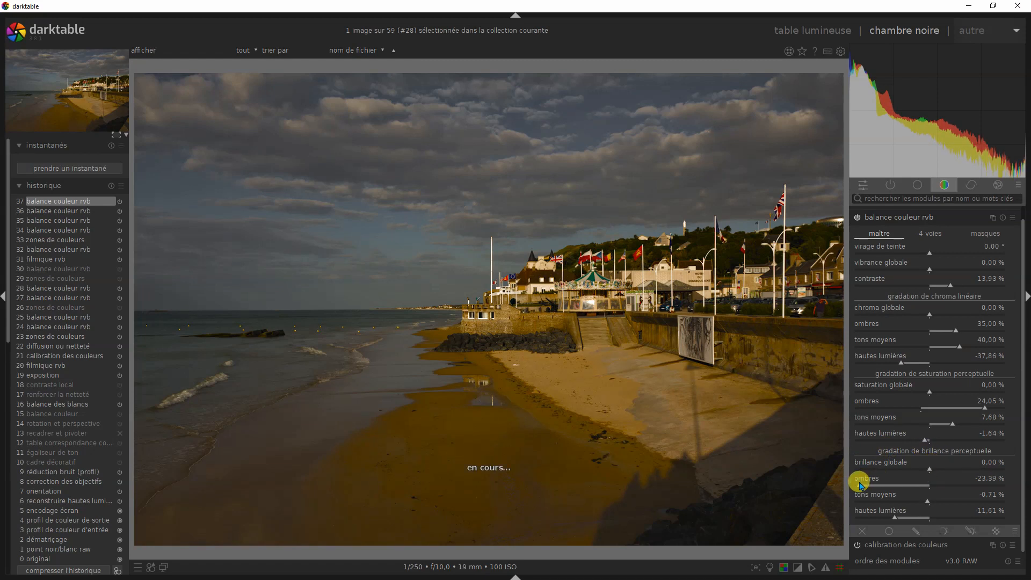
Try raising the shadows' perceptual brilliance, set it to -16.07 %, and set the highlights' brilliance to -15.18 %.
left_click_drag(860, 484, 986, 491)
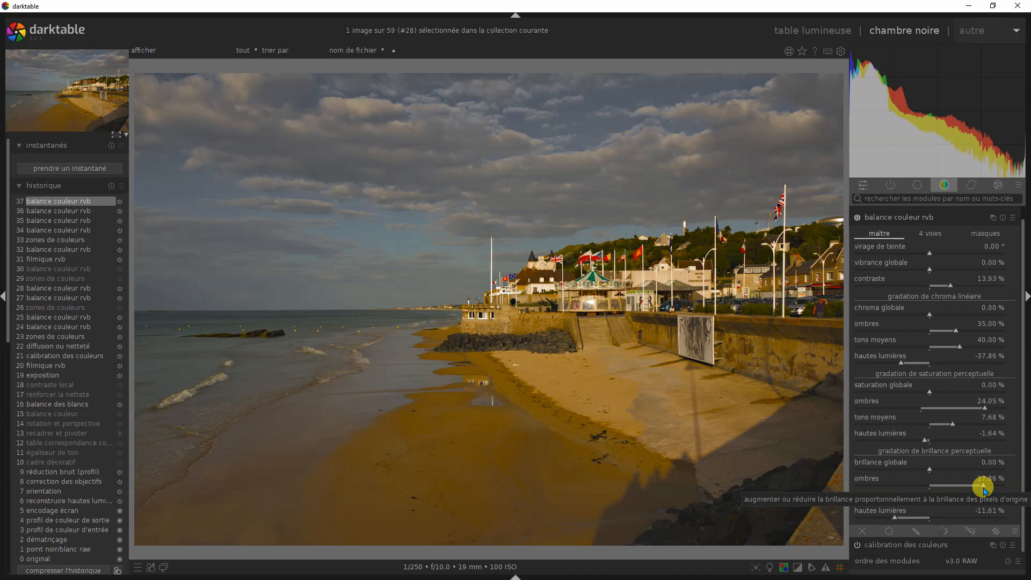
left_click_drag(985, 490, 882, 486)
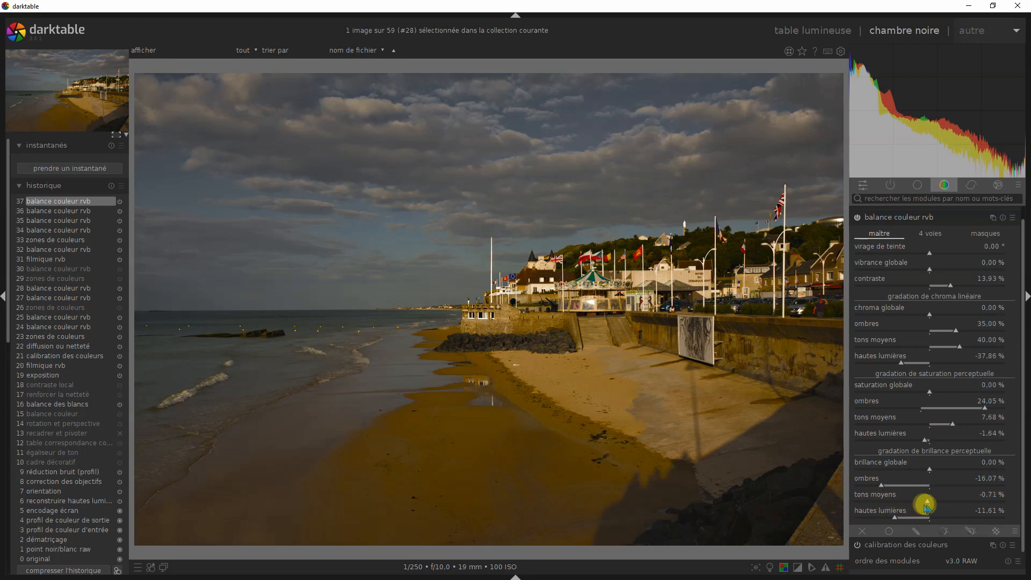
left_click(885, 519)
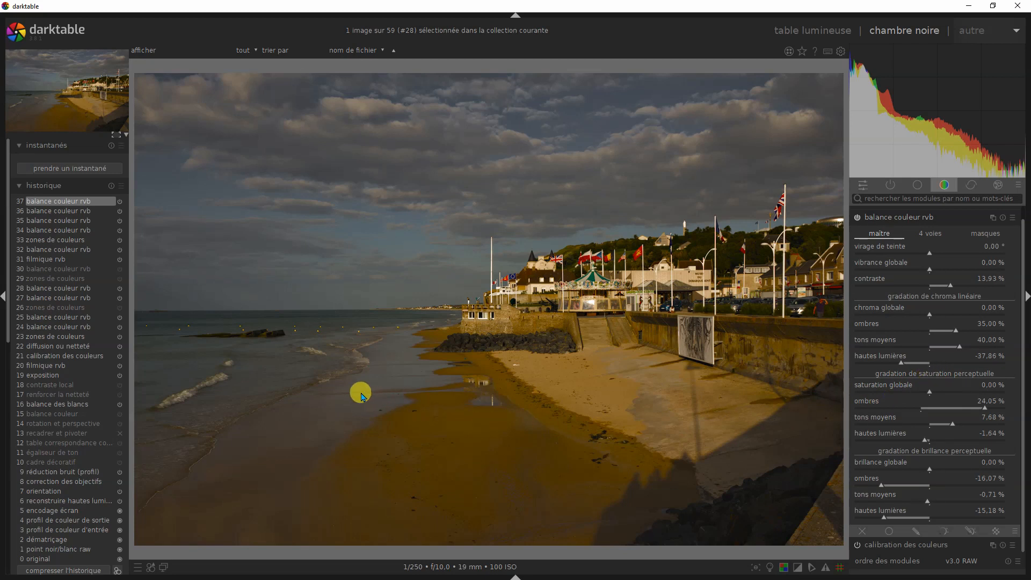
Set the highlights transition of the luminance masks to 105 % and preview the highlights mask on the photo.
left_click(977, 240)
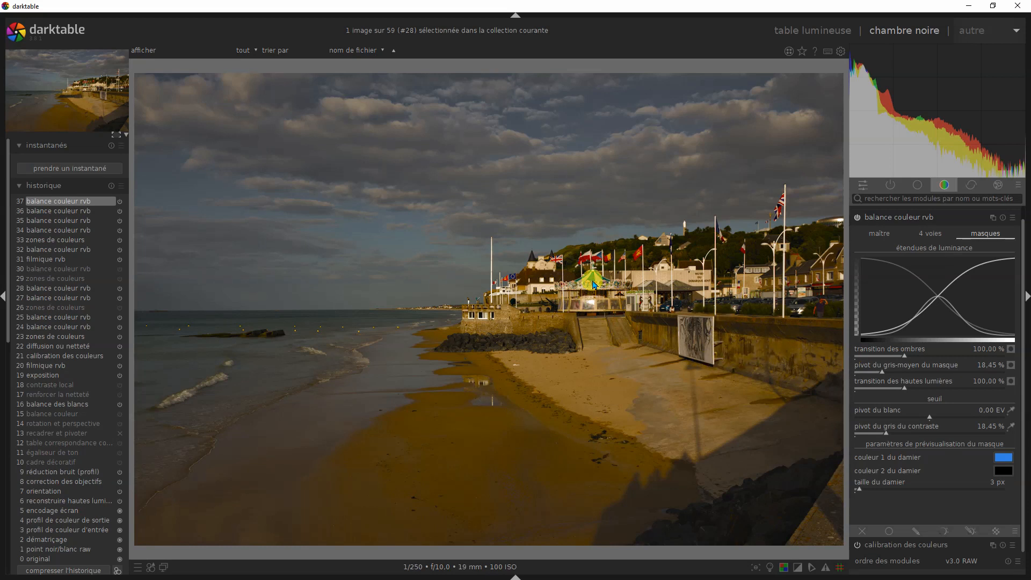
scroll(1011, 381, "up", 1)
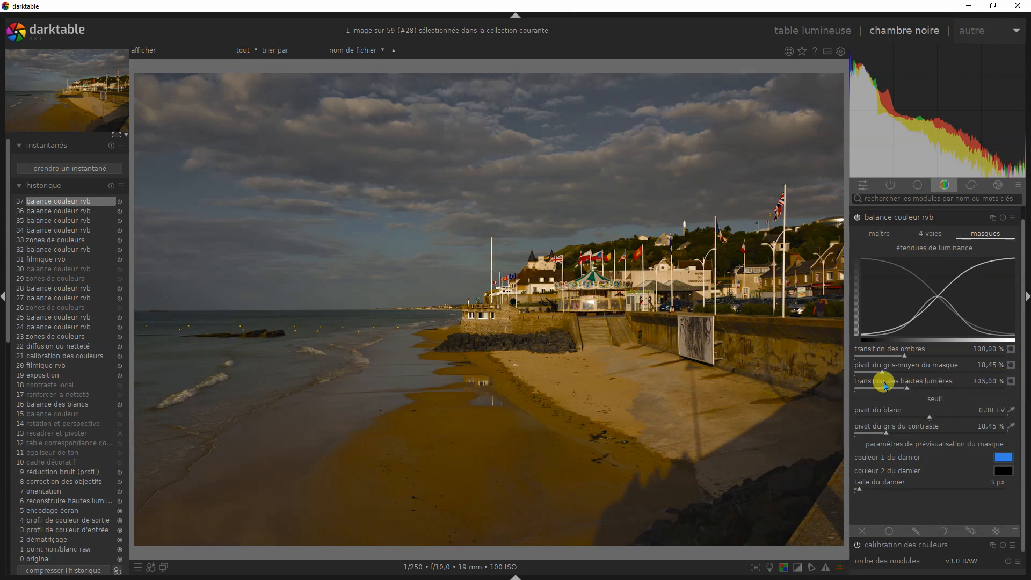
left_click(1011, 381)
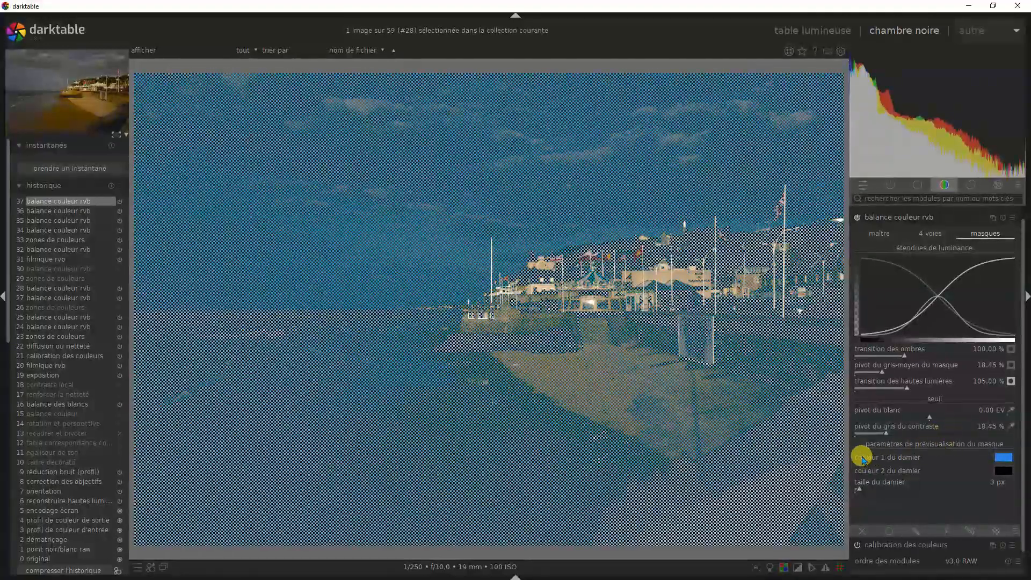
Set the mask preview's checkerboard size to 4 px, keep its first colour, and hide the highlights mask preview.
left_click(1005, 458)
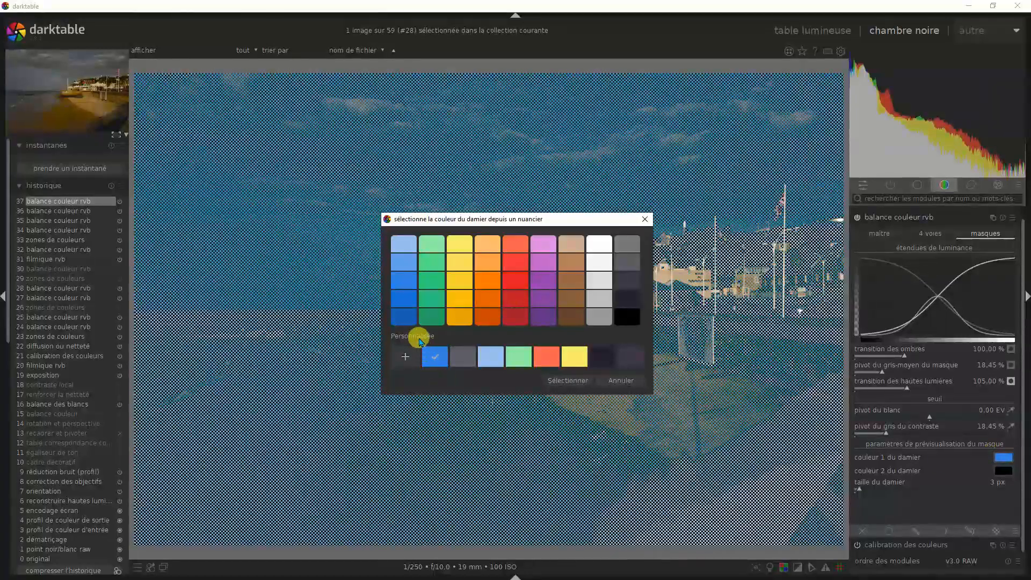
left_click(616, 381)
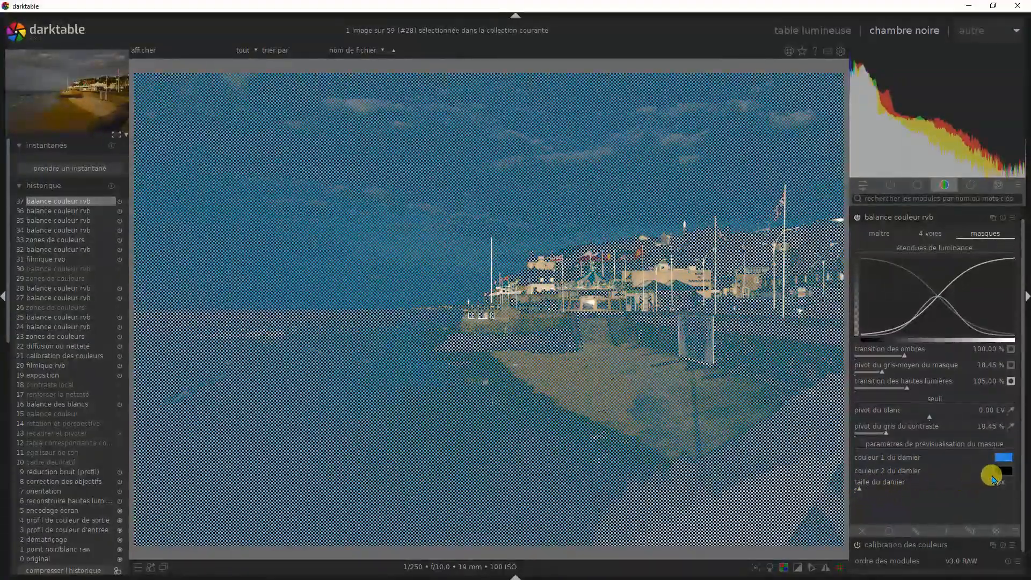
scroll(875, 490, "up", 3)
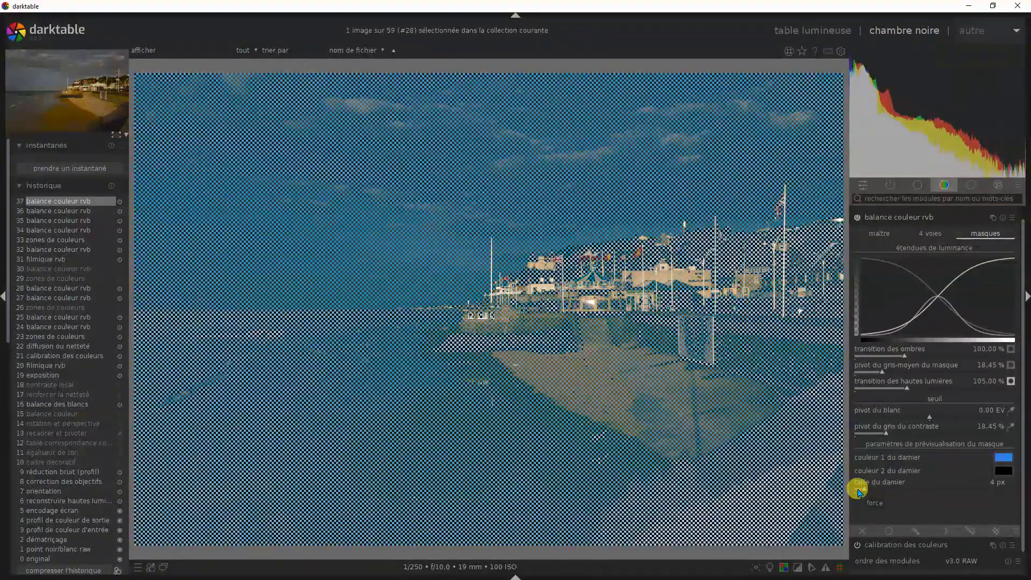
left_click(860, 492)
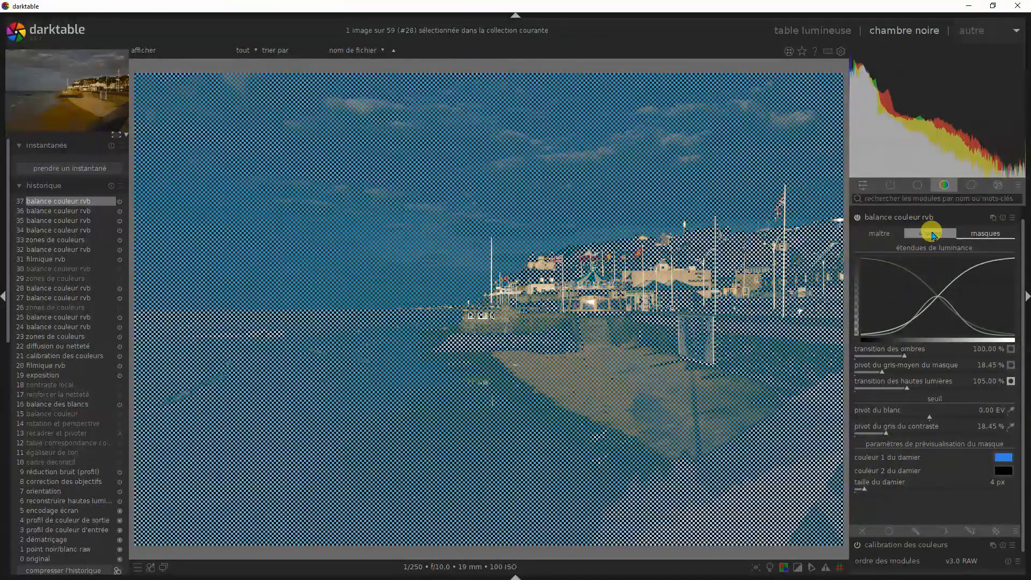
left_click(1012, 382)
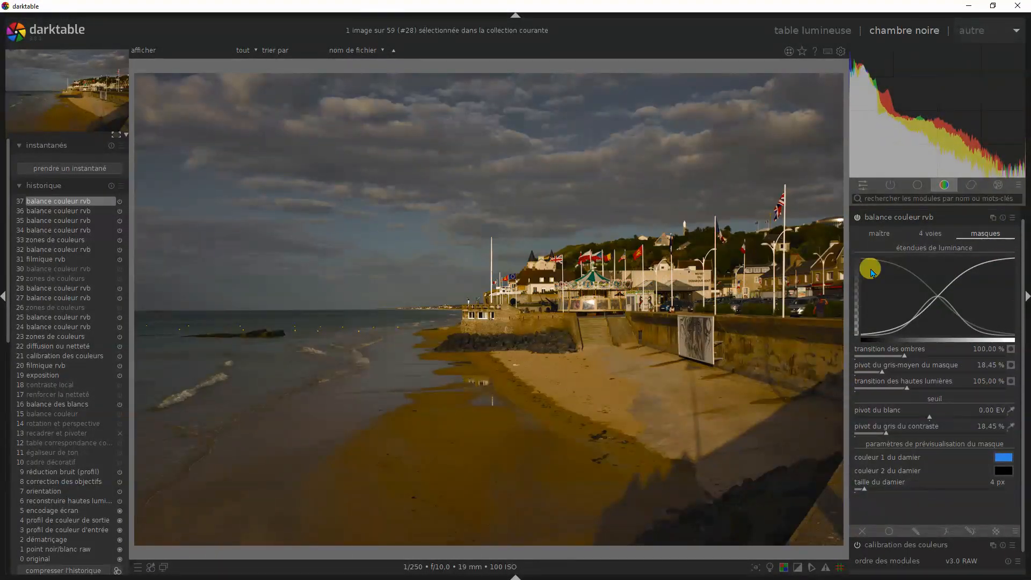
Review the luminance mask settings and set the highlights' perceptual brilliance to -25 %.
left_click(876, 240)
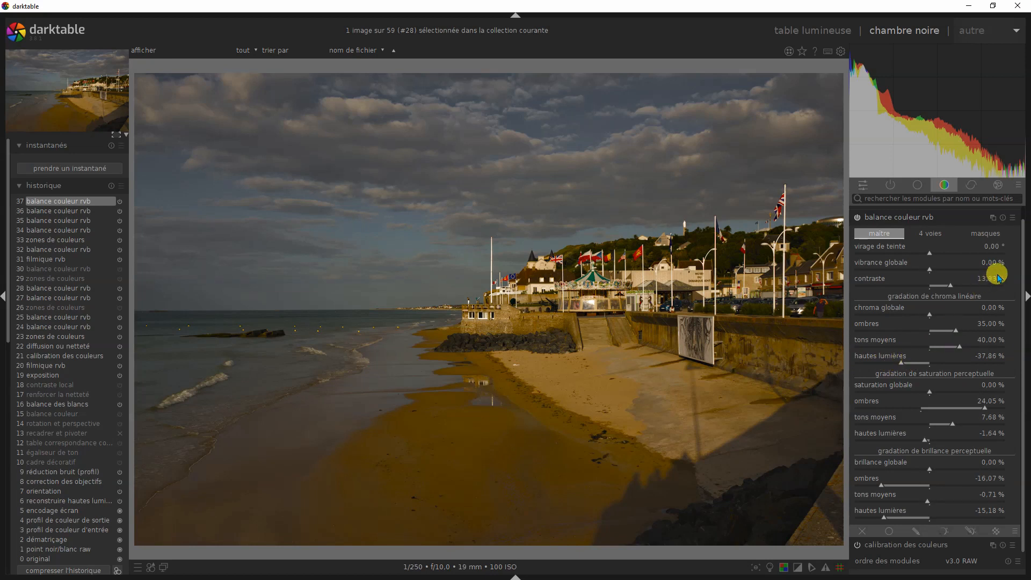
left_click(995, 233)
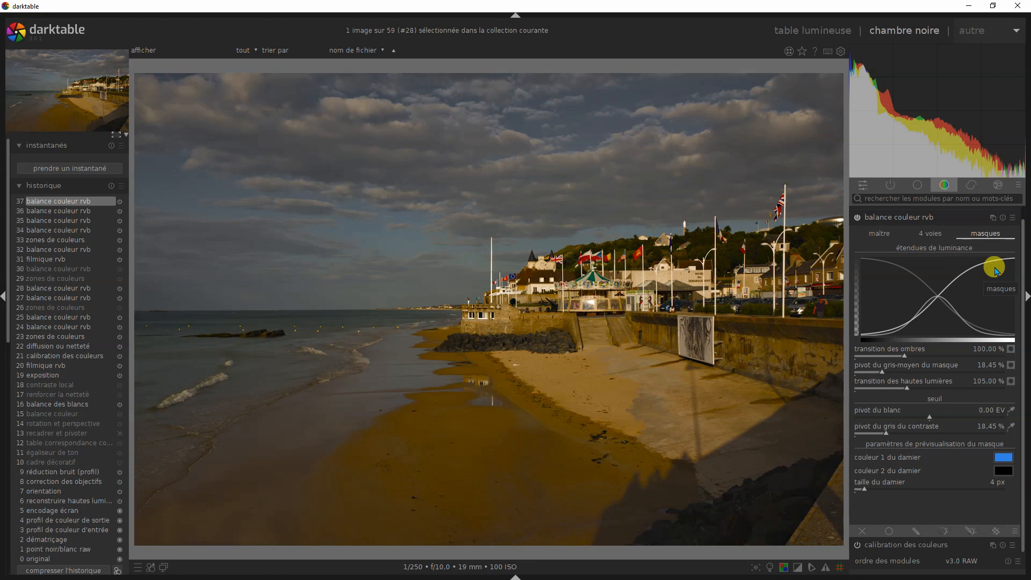
left_click(879, 233)
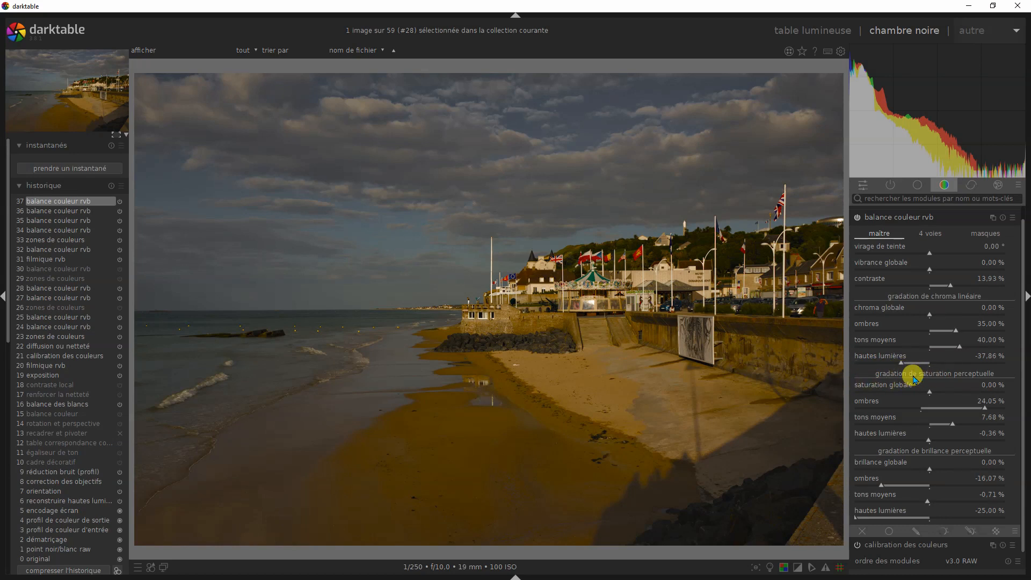
Try the highlights' perceptual saturation at 0.36 % and 23.57 %, and set it to -23.39 %.
left_click(931, 441)
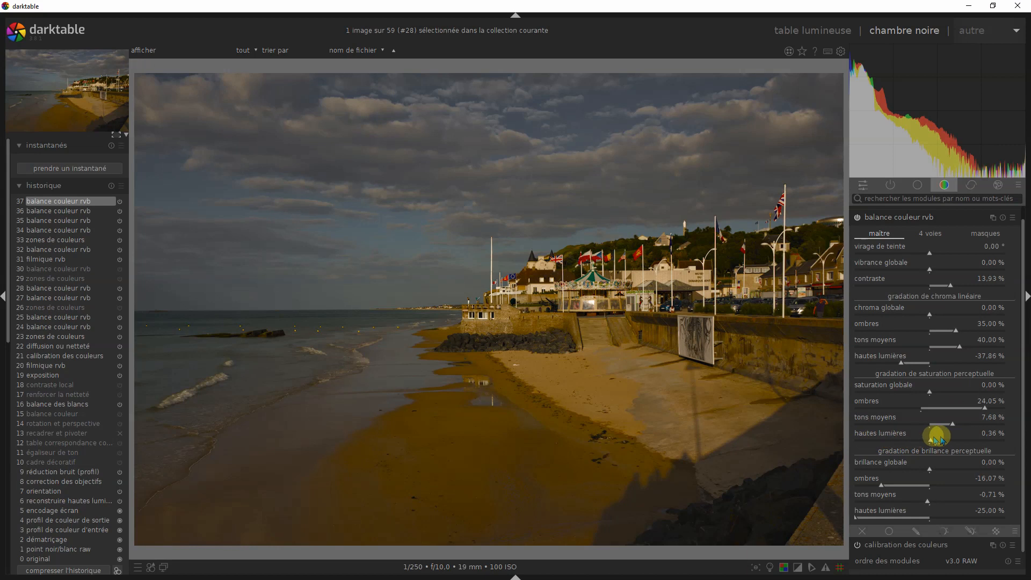
left_click(1001, 441)
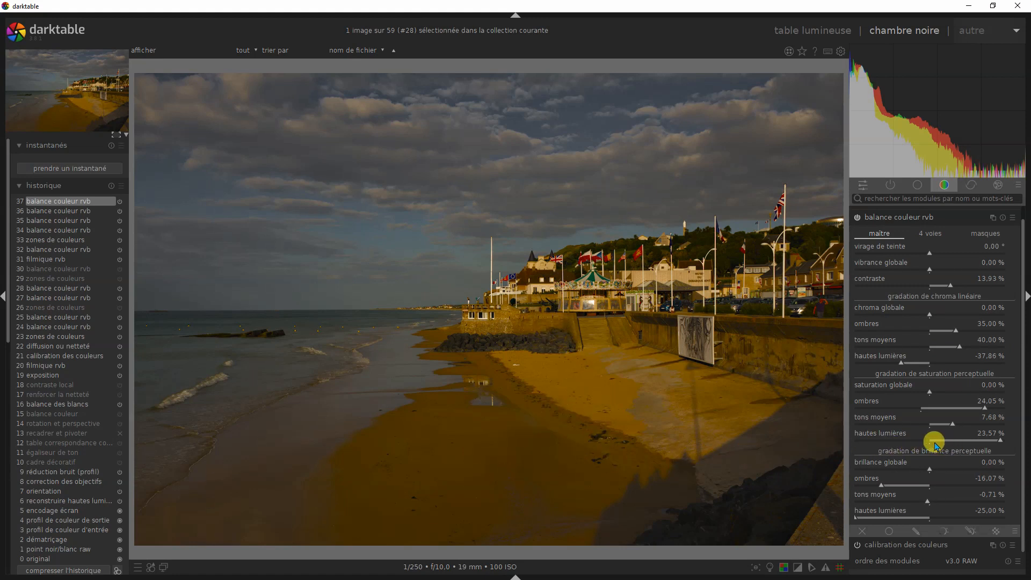
left_click(859, 441)
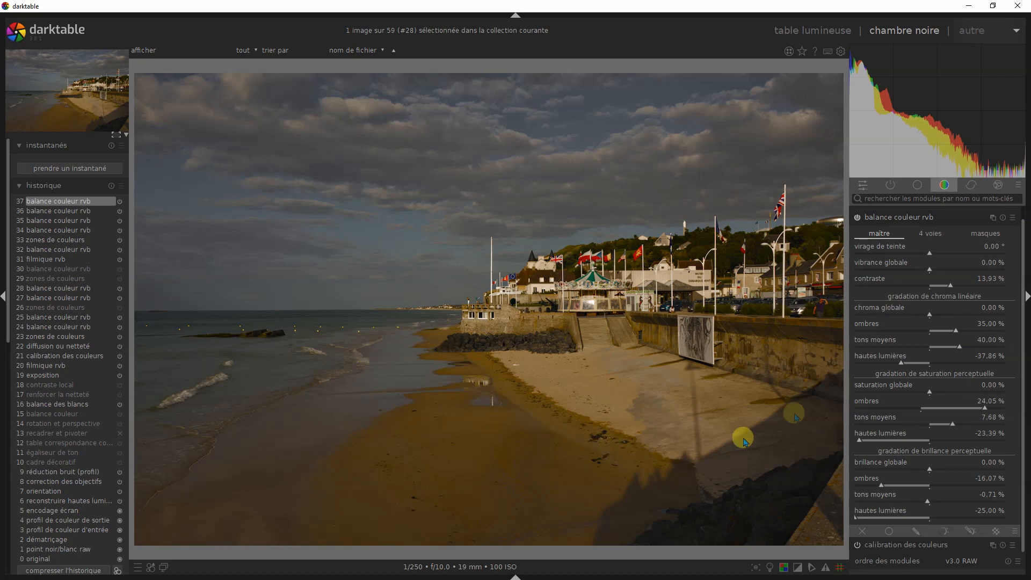
Preview the shadows mask with the highlights transition at 100 %, and set the shadows' perceptual saturation to -2.32 % and brilliance to -23.75 %.
left_click(983, 239)
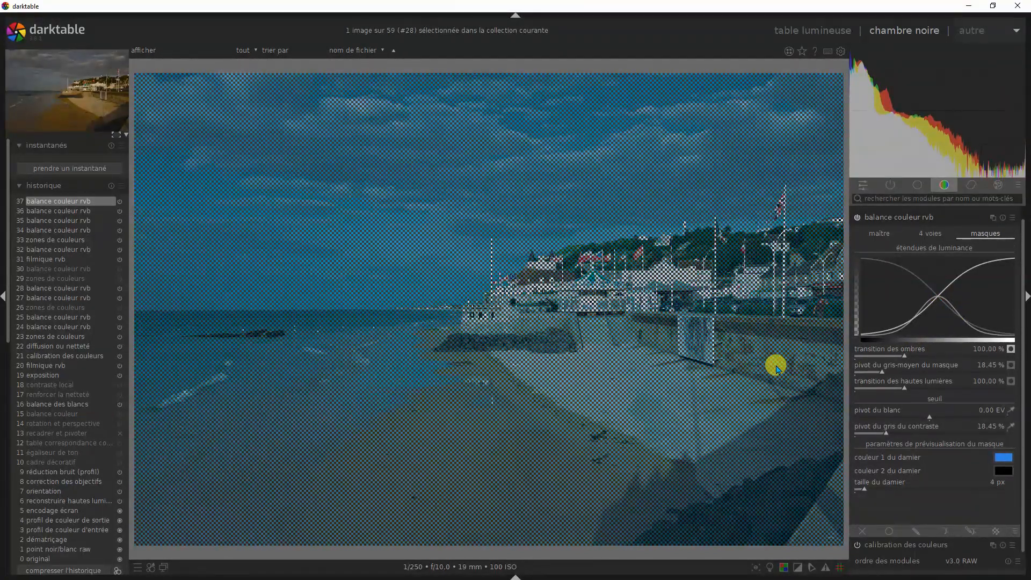
left_click(879, 233)
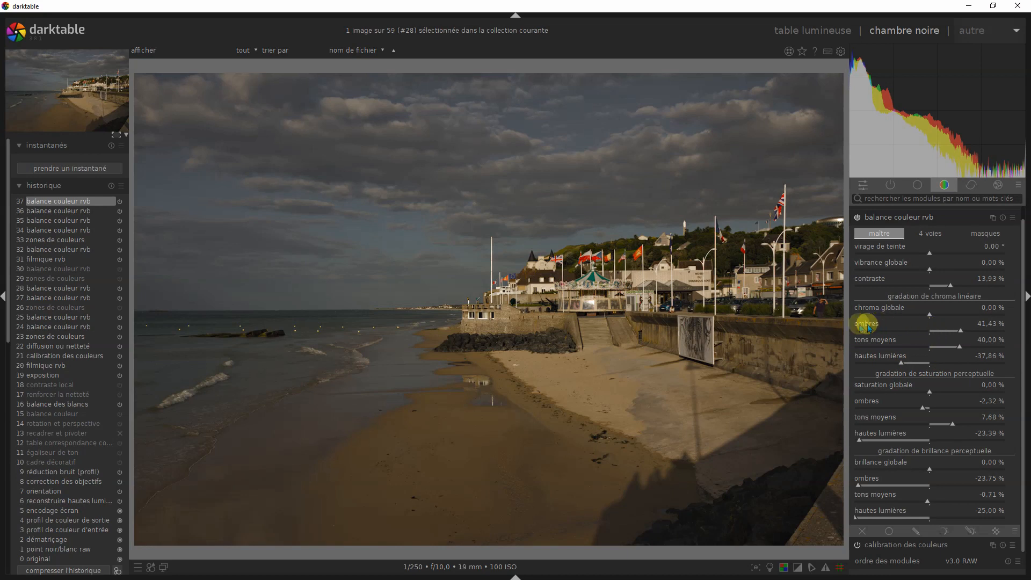
Try the shadows' linear chroma at 97.86 % and -89.29 %, and set it to 40 %.
left_click(1004, 331)
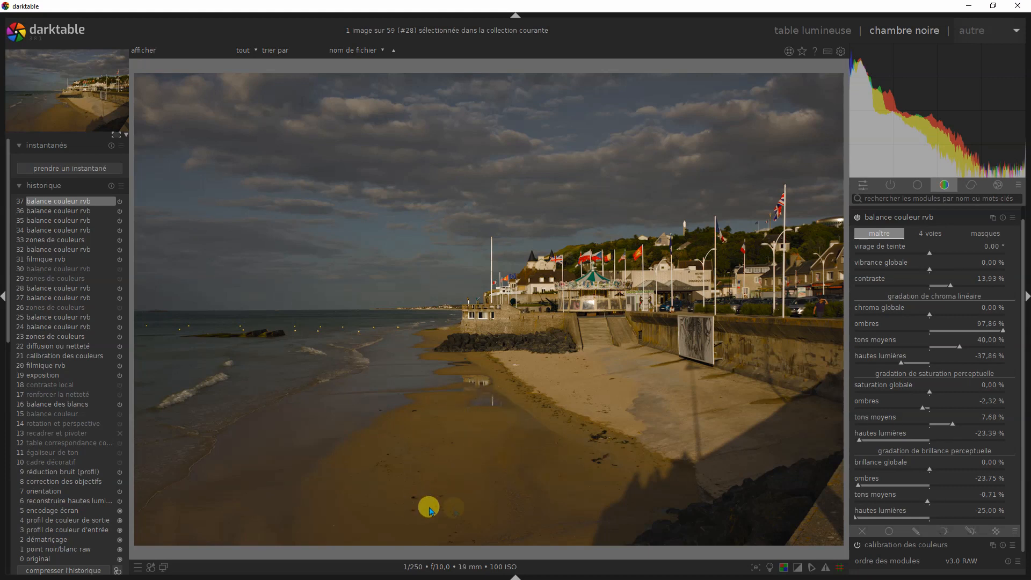
left_click(863, 331)
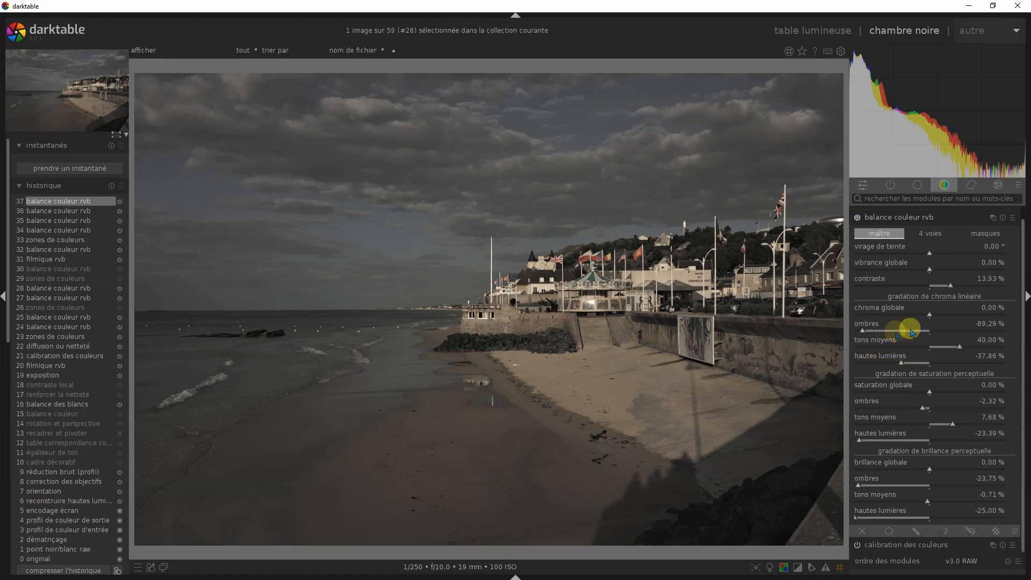
left_click(960, 331)
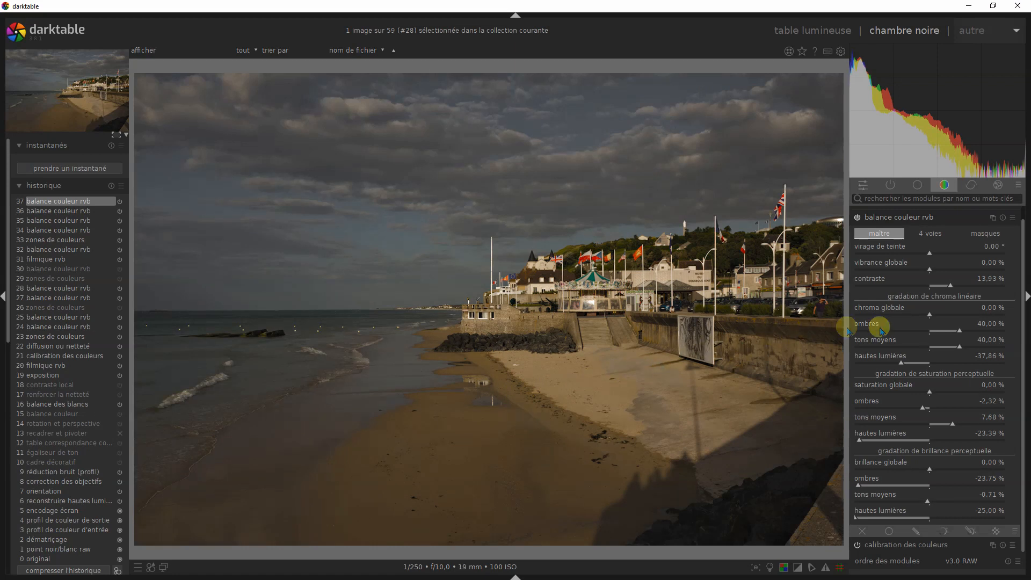
Set the shadows' linear chroma to 55 % and their perceptual brilliance to -23.39 %.
left_click(861, 519)
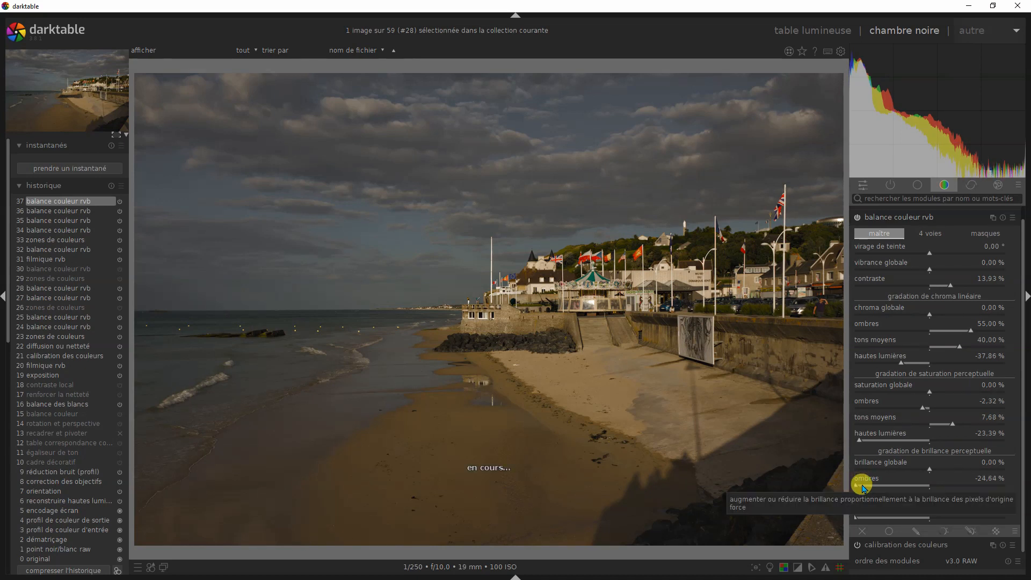
right_click(880, 489)
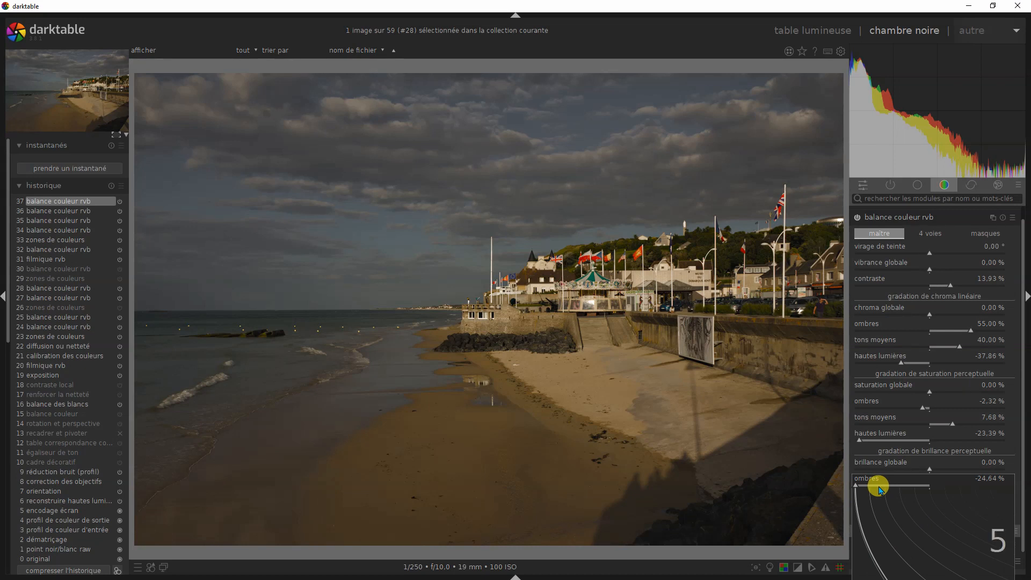
key("Return")
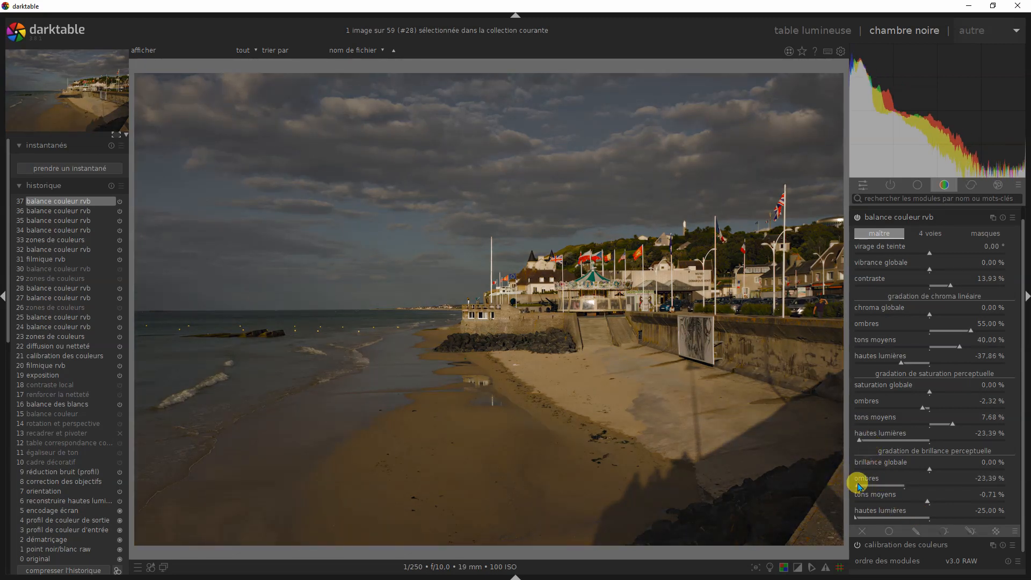
right_click(859, 486)
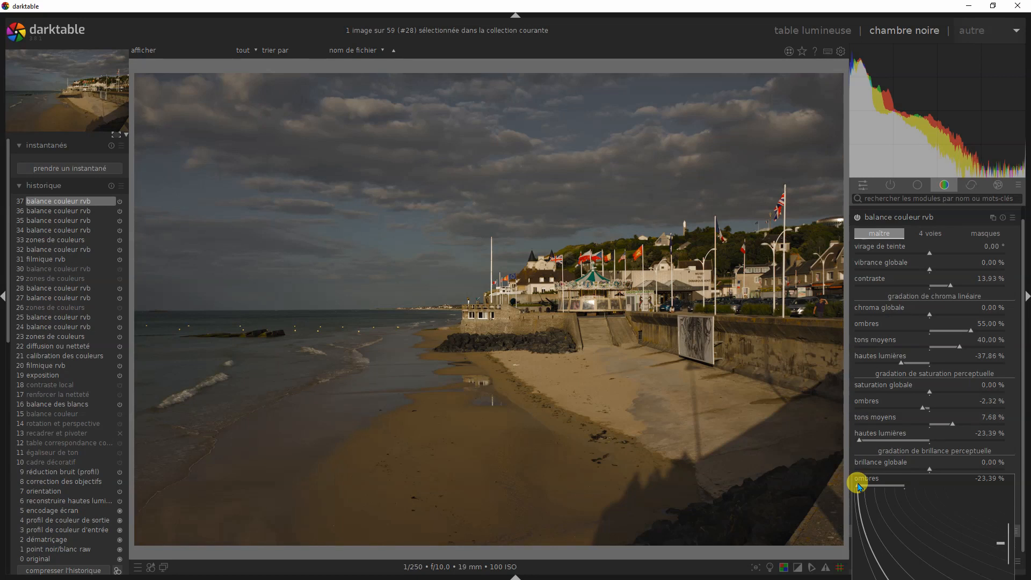
key("Return")
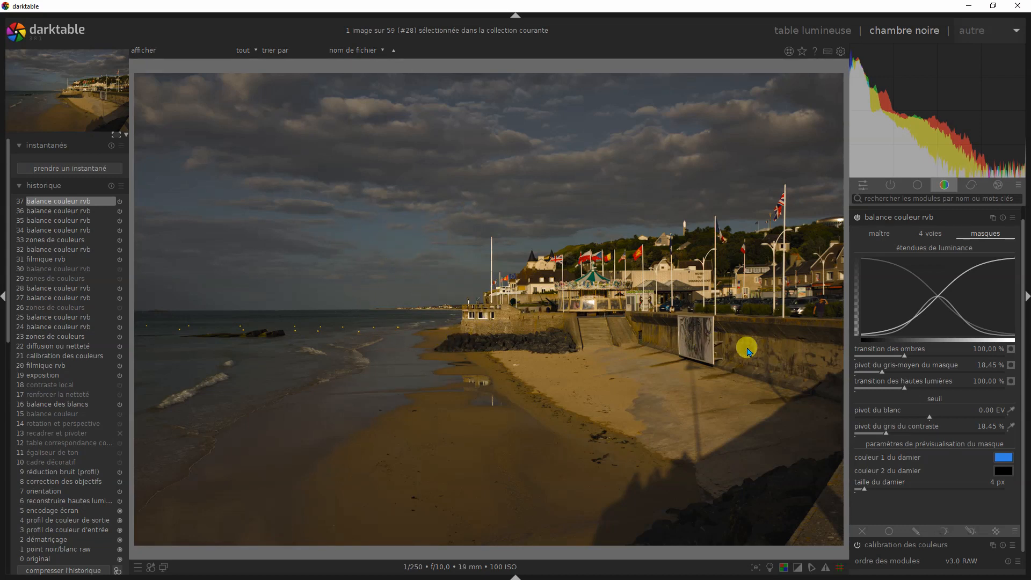
Try the mask's middle-grey pivot at 7.14 %, 30 % and 46.43 %, resetting it to its default after each trial.
left_click(866, 372)
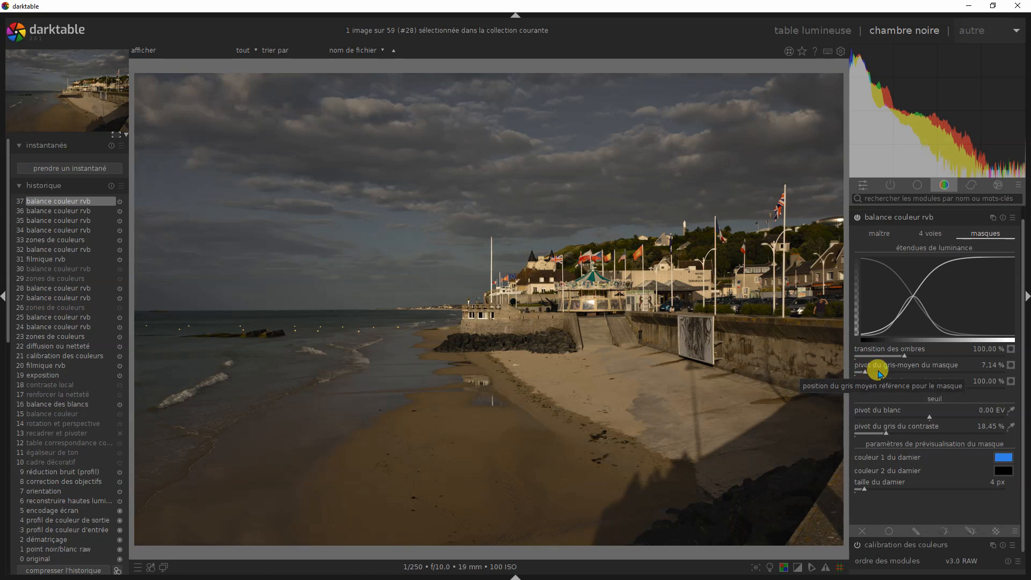
double_click(877, 371)
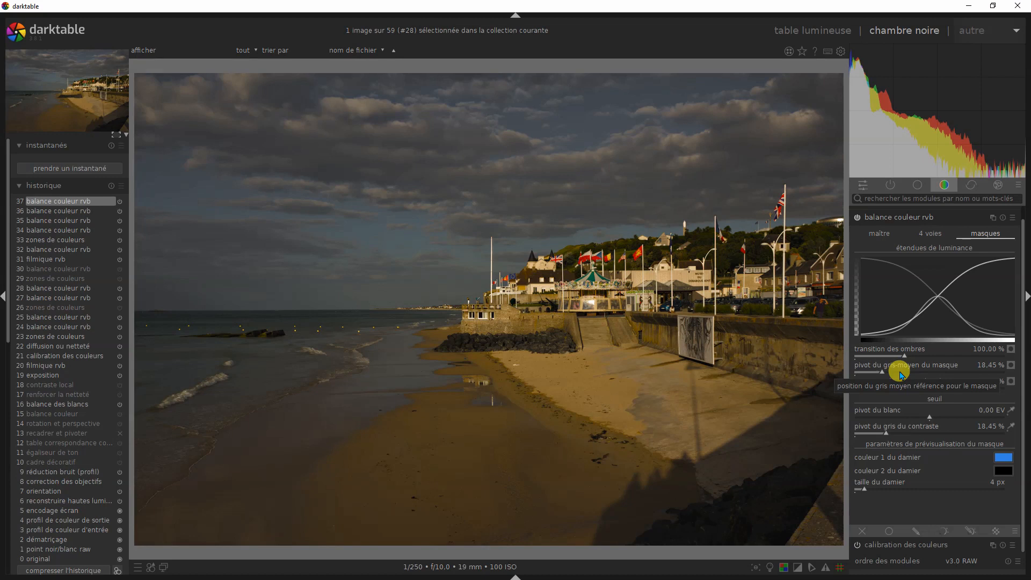
left_click(900, 372)
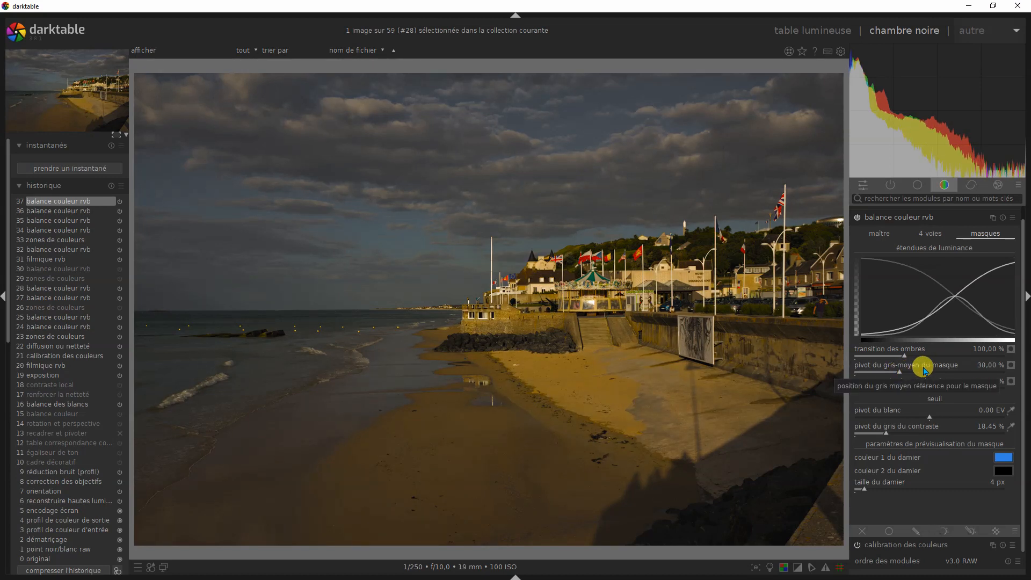
double_click(924, 370)
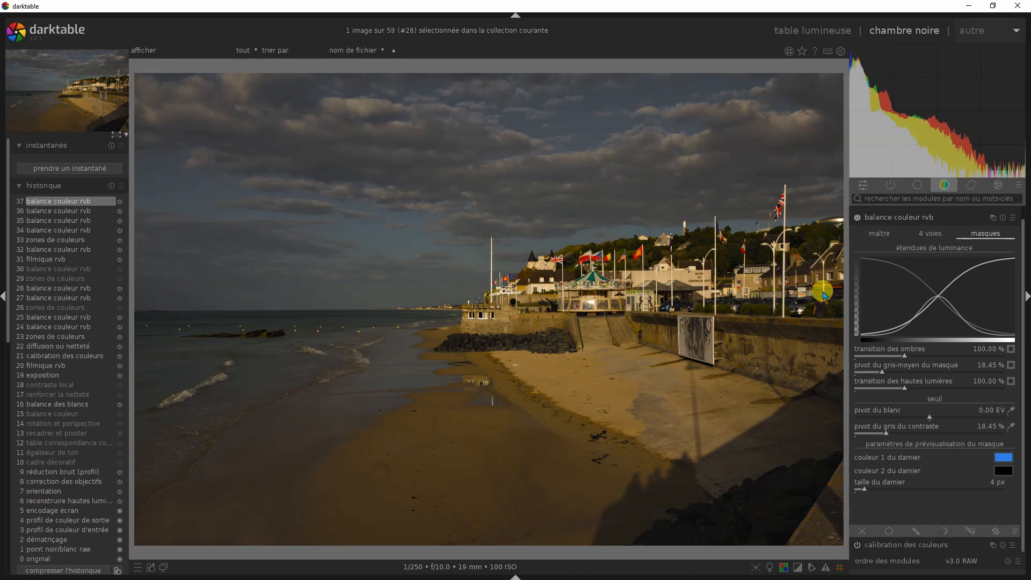
left_click(924, 370)
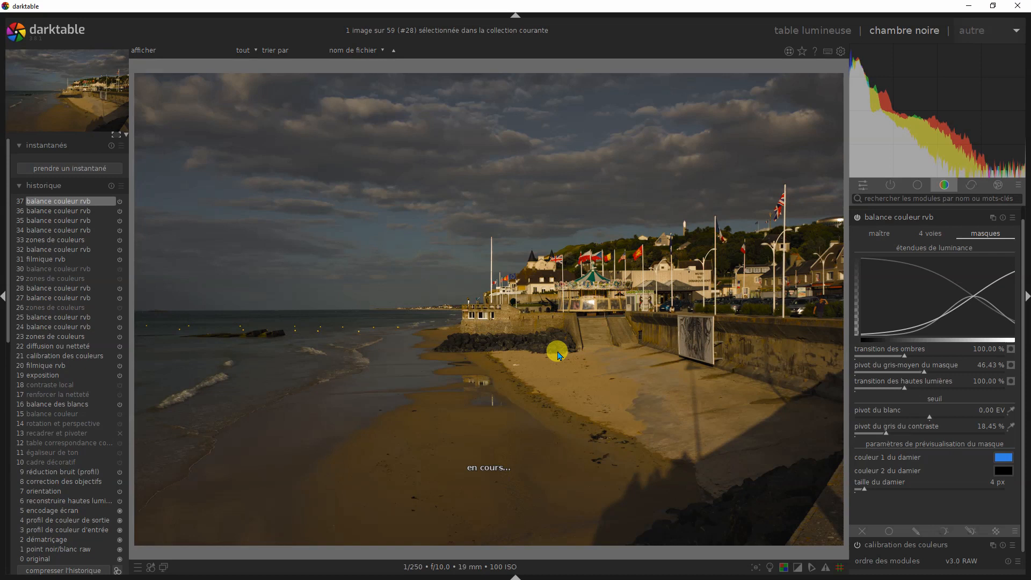
left_click(904, 372)
double_click(893, 374)
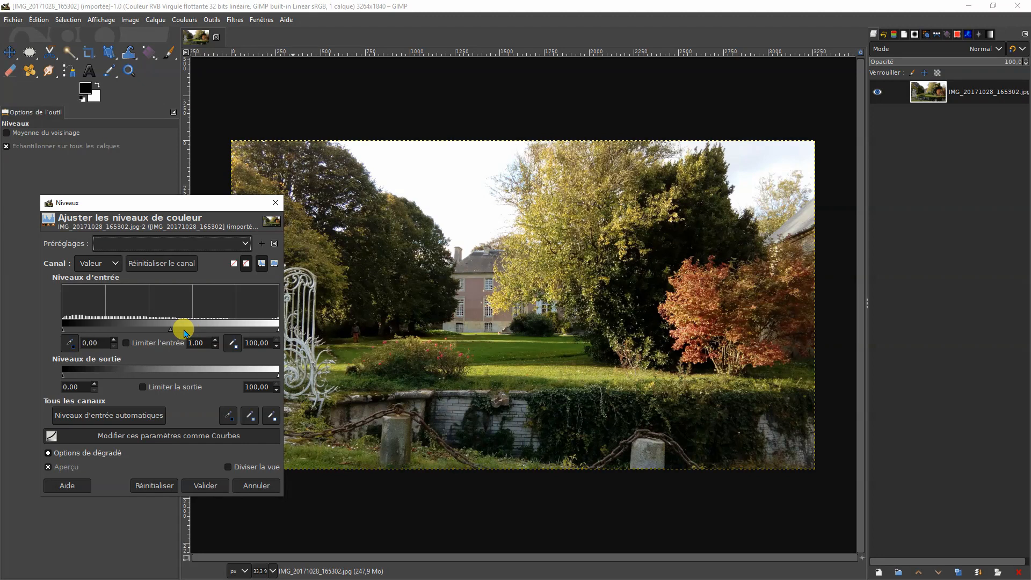
In GIMP, try the Levels input gamma at 0.75, 1.61 and 0.81, and reset and close the adjustment.
left_click(184, 330)
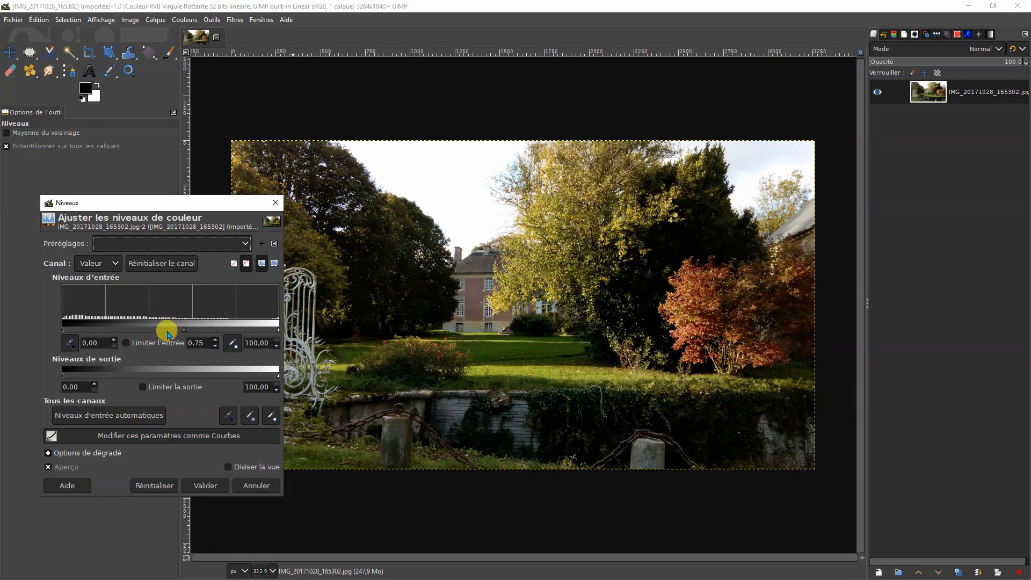
left_click(149, 330)
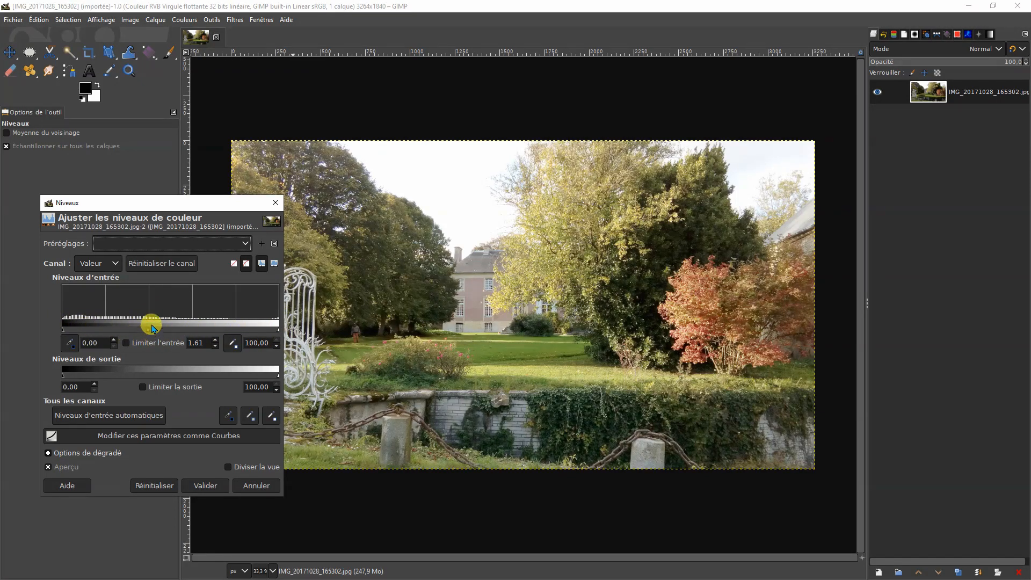
left_click(180, 329)
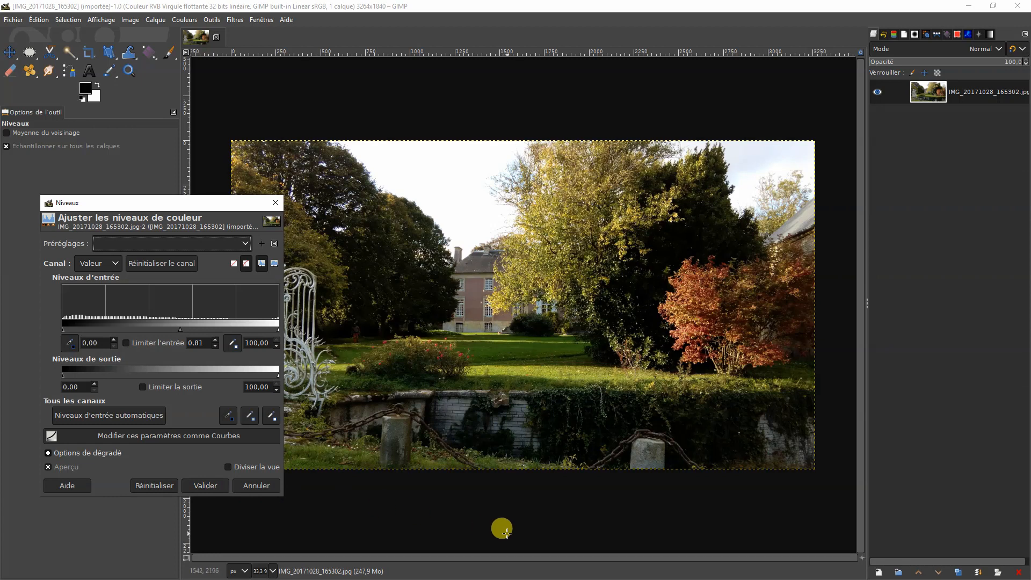
left_click(154, 485)
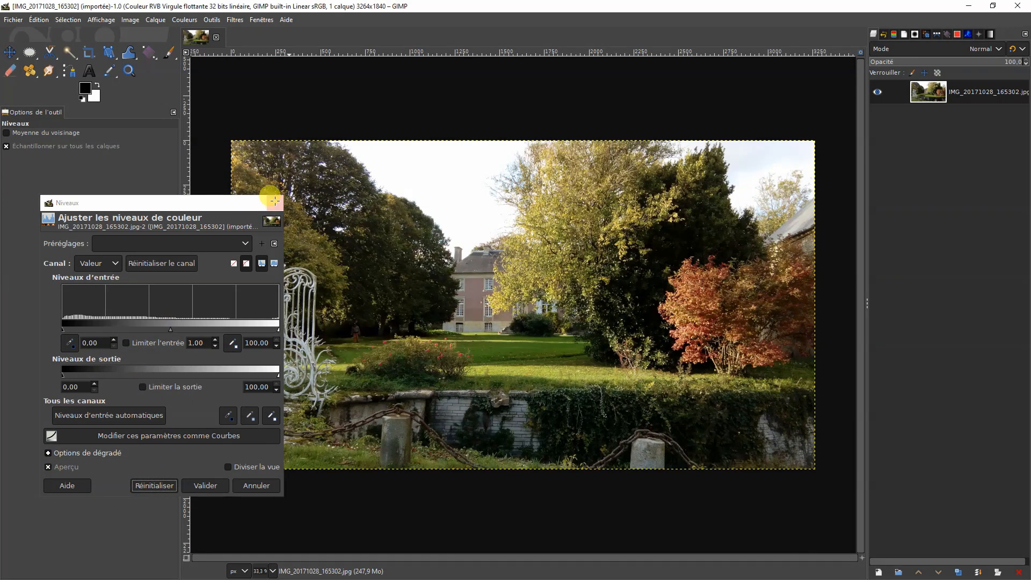
left_click(275, 205)
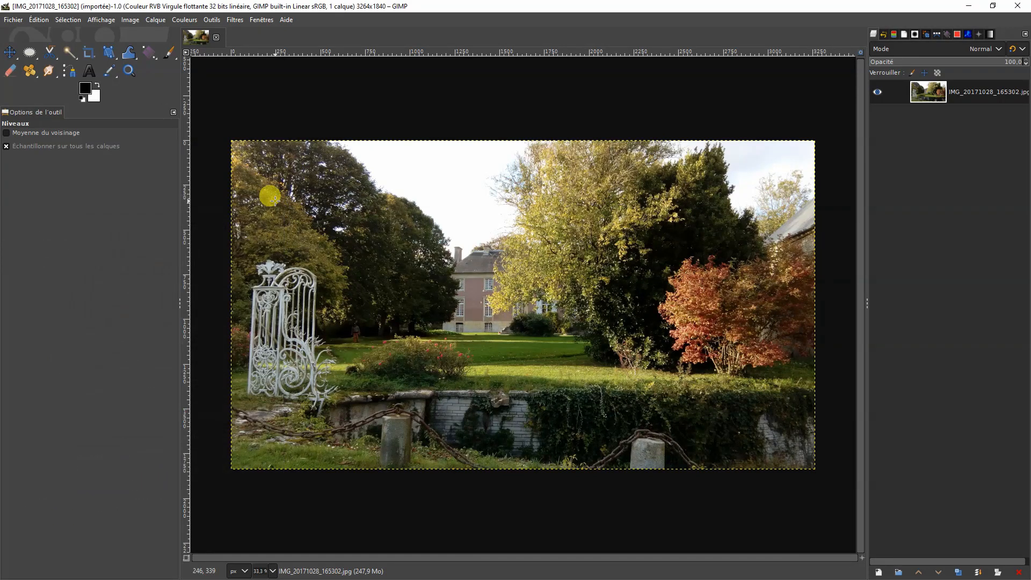
Open the Curves adjustment for the garden photo and move its dialog over the image's left part.
right_click(489, 294)
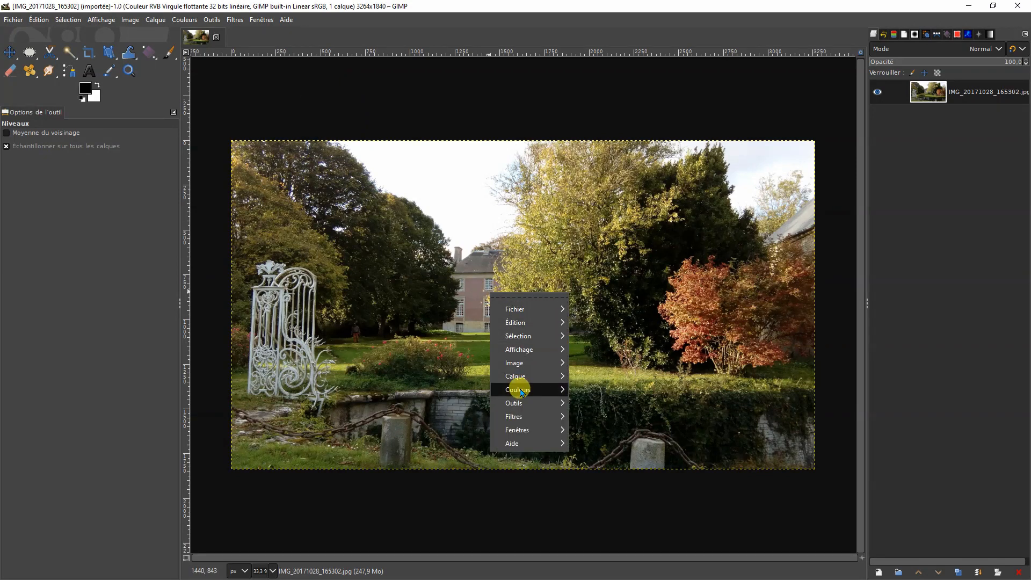
mouse_move(518, 390)
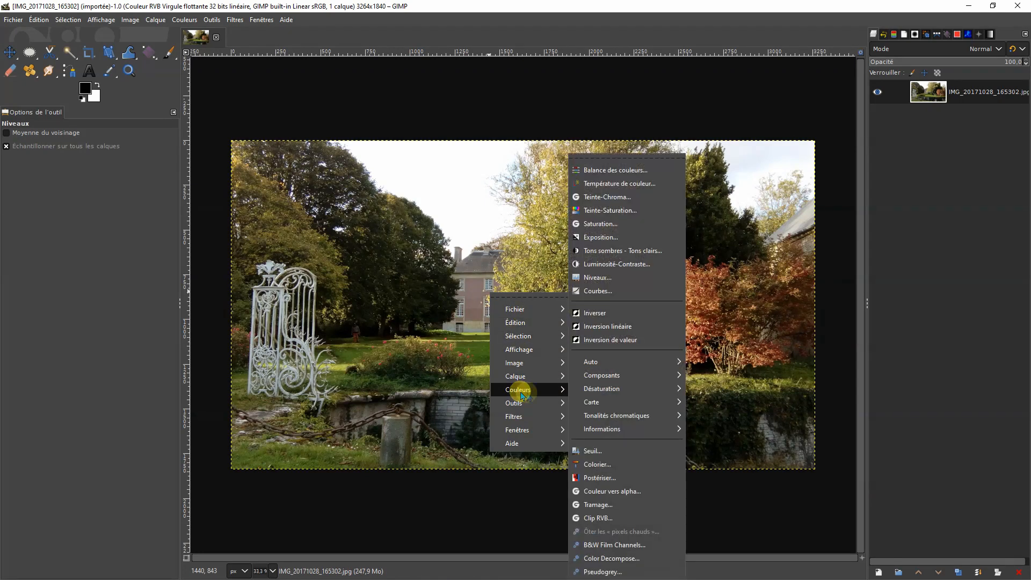
left_click(598, 293)
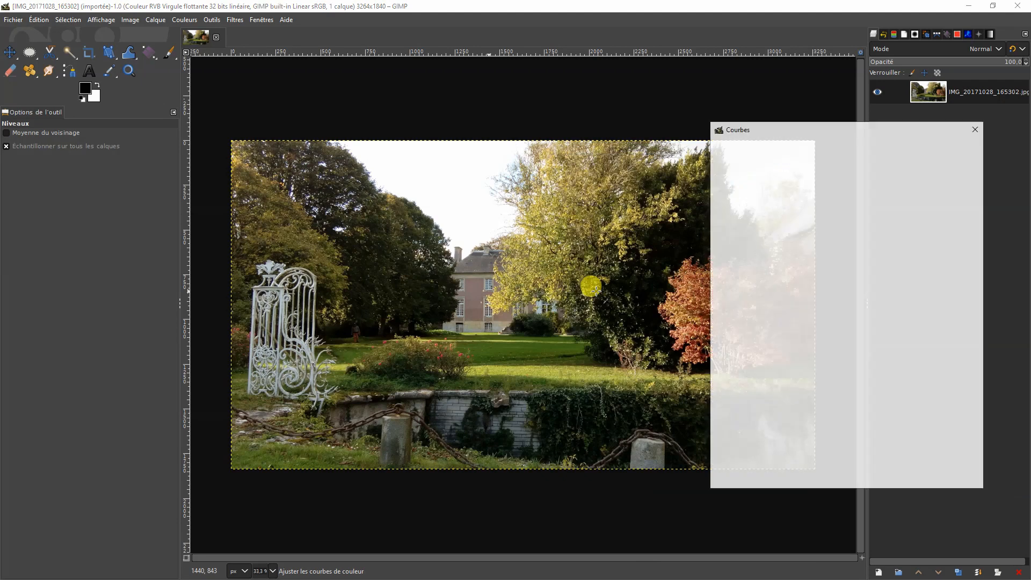
left_click_drag(853, 131, 273, 160)
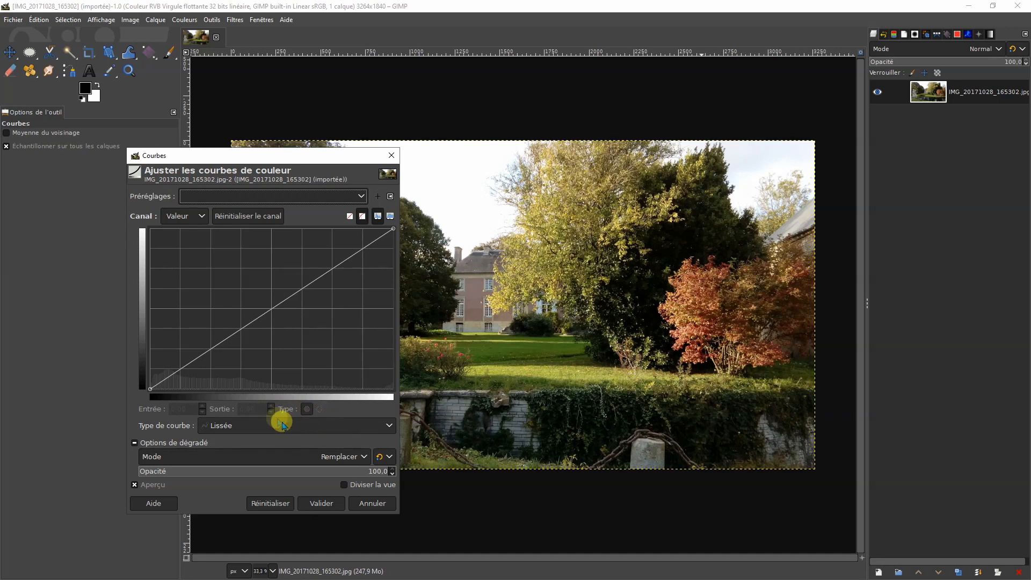
Try bending the value curve with a raised shadow point and a lowered point at 62.33 / 25.33, and reset the curve.
left_click_drag(199, 345, 217, 286)
left_click_drag(297, 255, 302, 348)
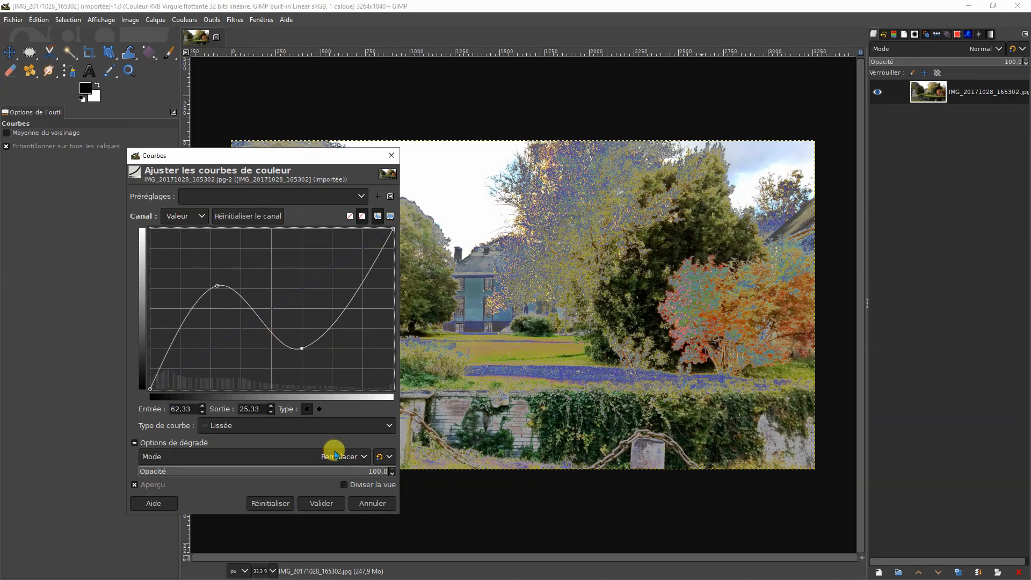
left_click(271, 503)
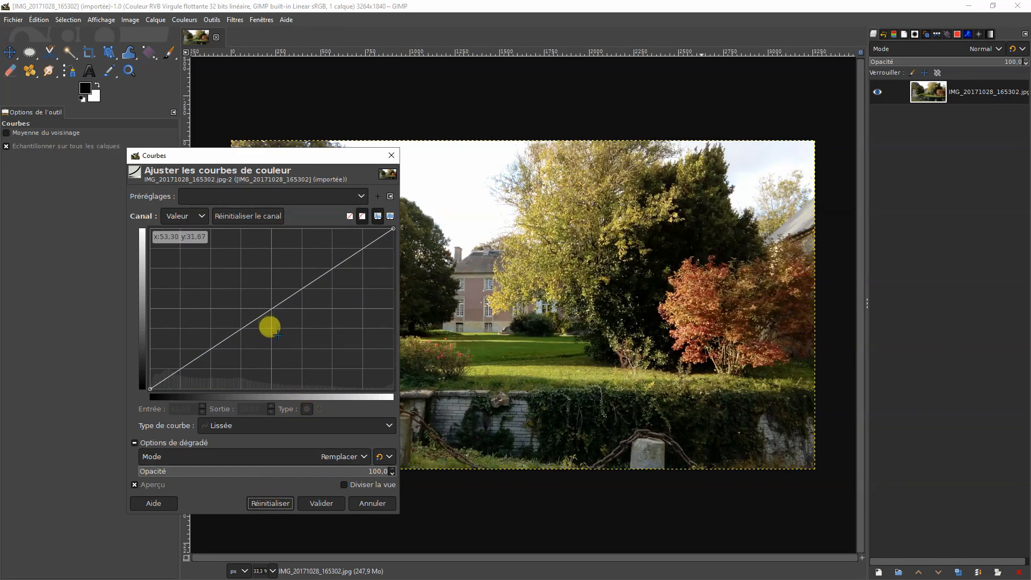
Shape the value curve into an S with points at 29.30 / 20.67, 49.56 / 49.33 and 75.99 / 86.33, and compare the preview off and on.
left_click(270, 311)
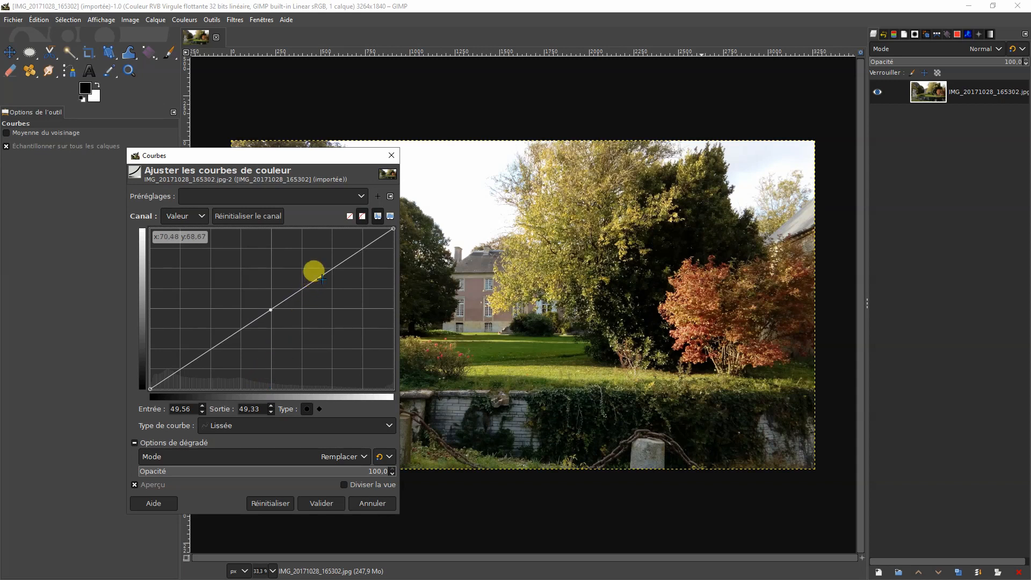
left_click_drag(321, 274, 331, 259)
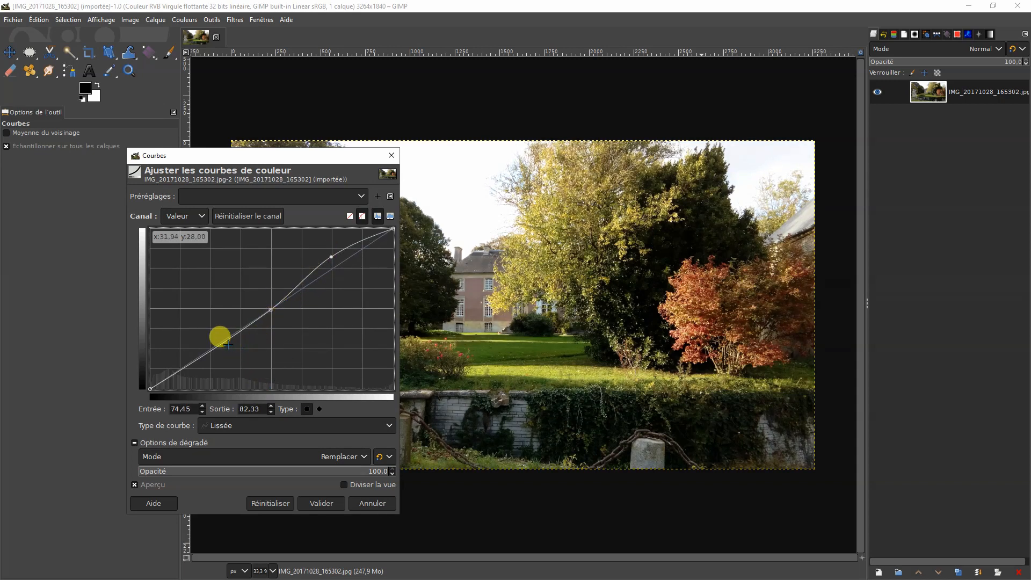
left_click_drag(221, 344, 227, 364)
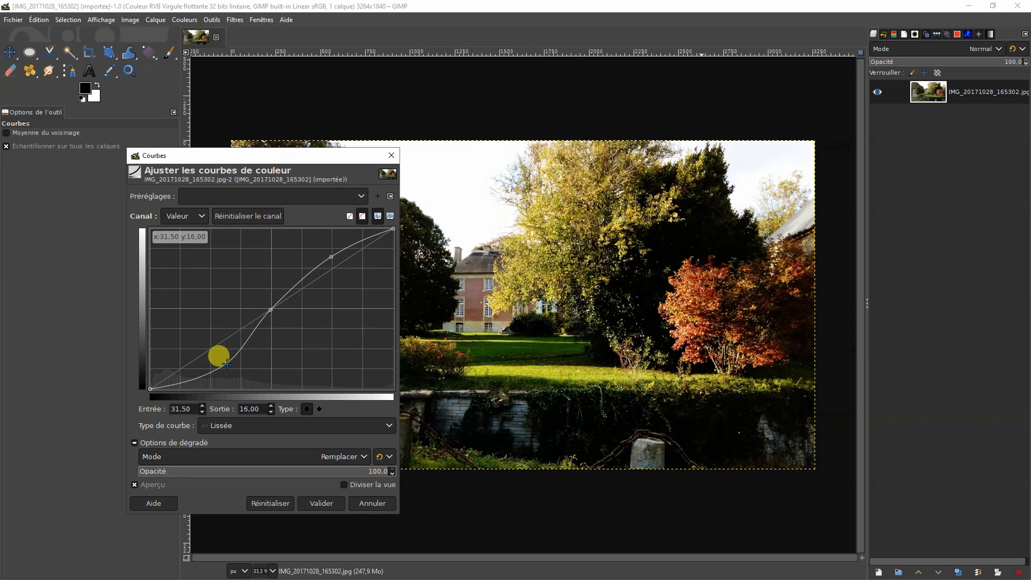
left_click_drag(329, 256, 336, 243)
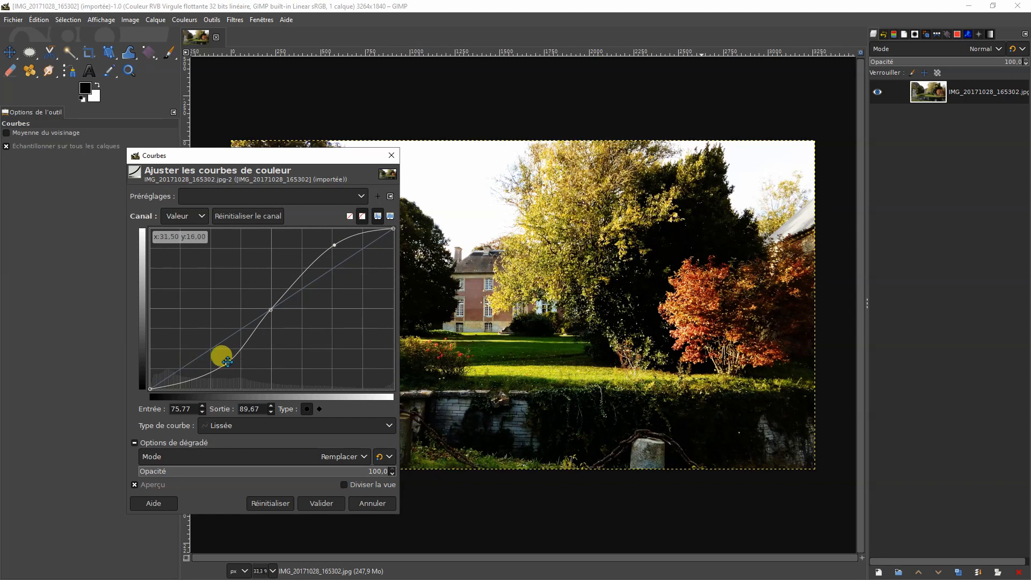
left_click_drag(226, 363, 222, 355)
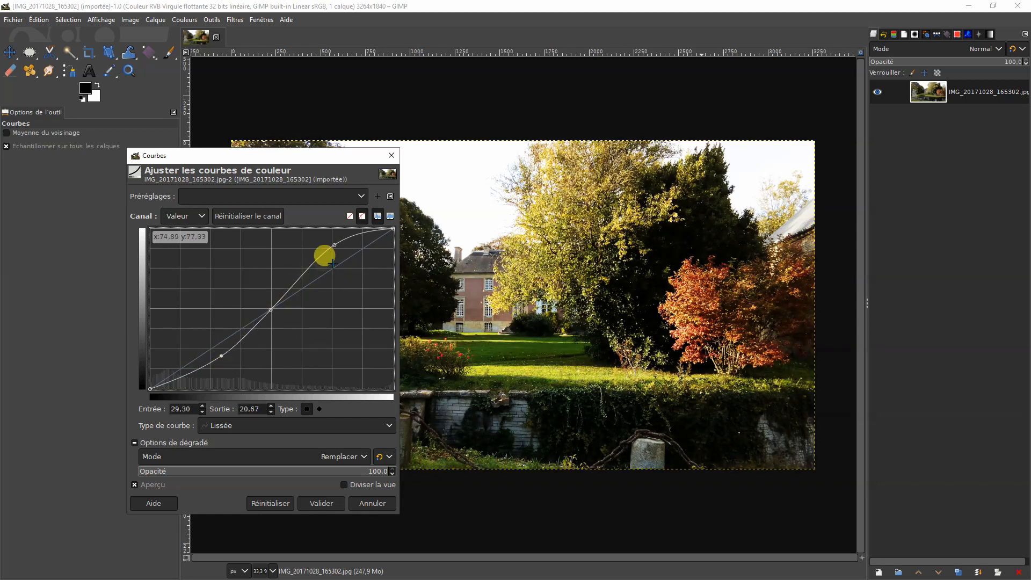
left_click_drag(334, 246, 335, 251)
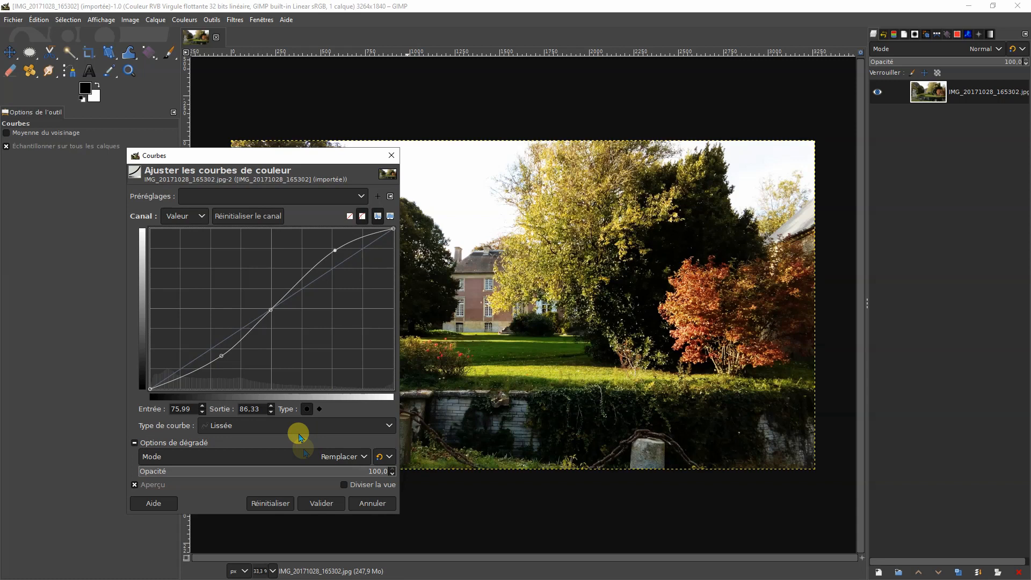
left_click(135, 485)
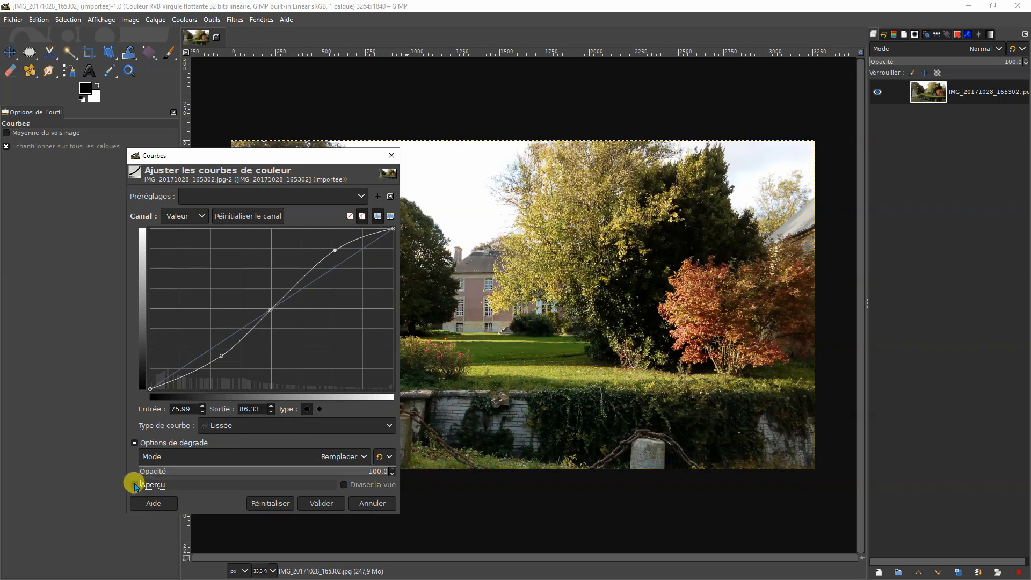
left_click(135, 485)
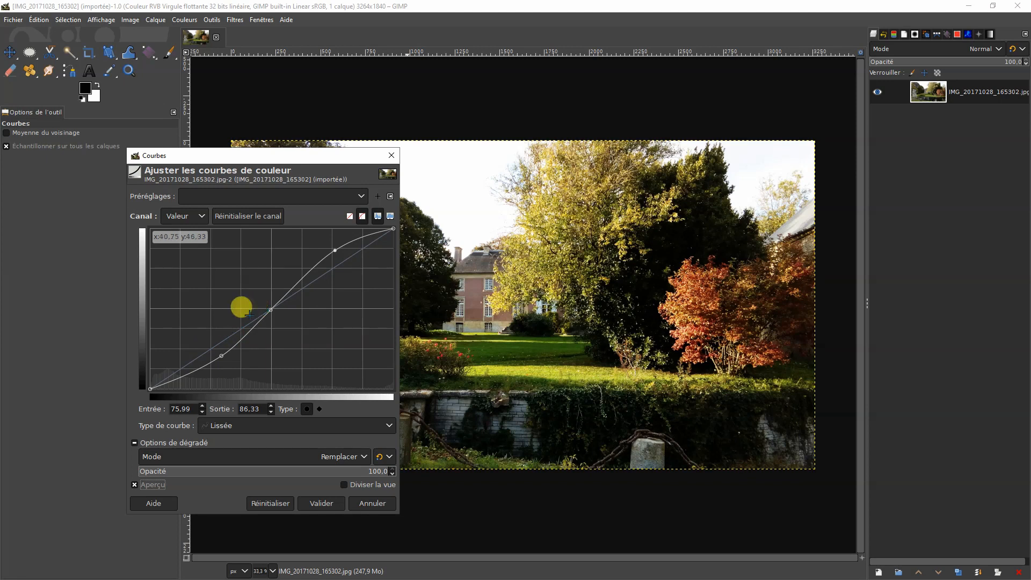
Move the curve's middle point to 67.40 / 67.67, its shadow point to 30.18 / 14.00 and its highlight point to 77.97 / 86.33.
left_click_drag(271, 308, 293, 290)
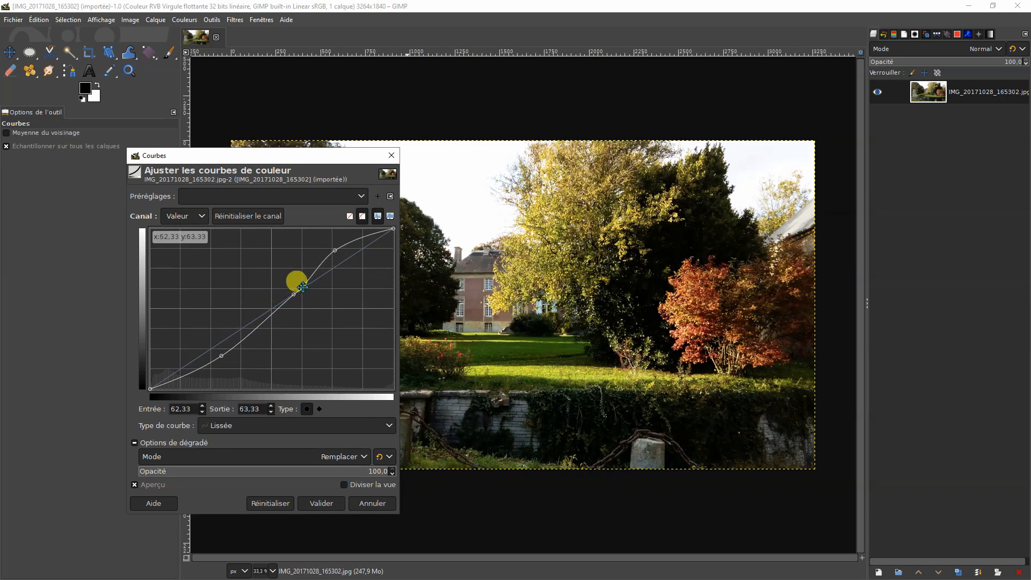
left_click(421, 276)
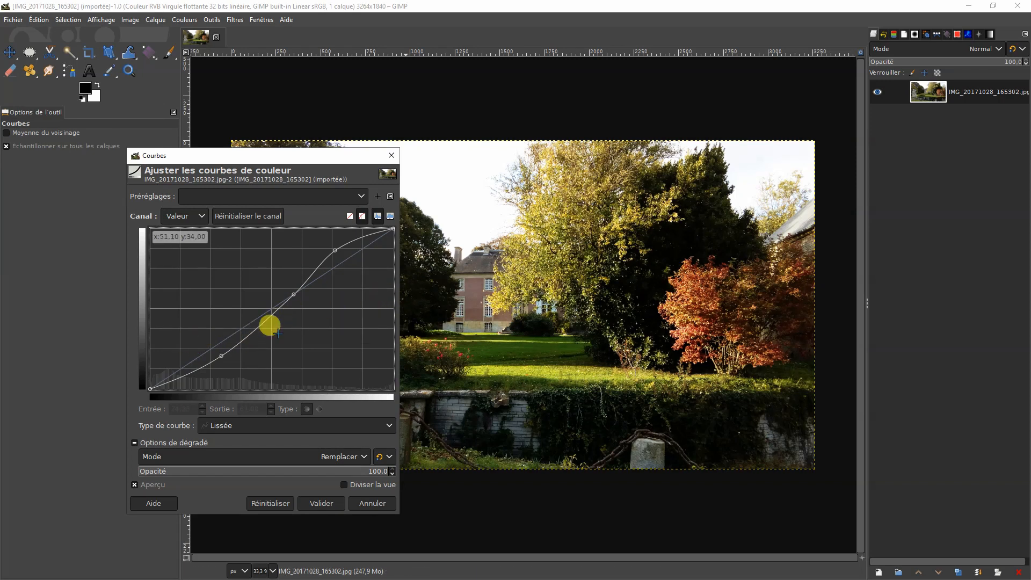
left_click_drag(290, 295, 311, 282)
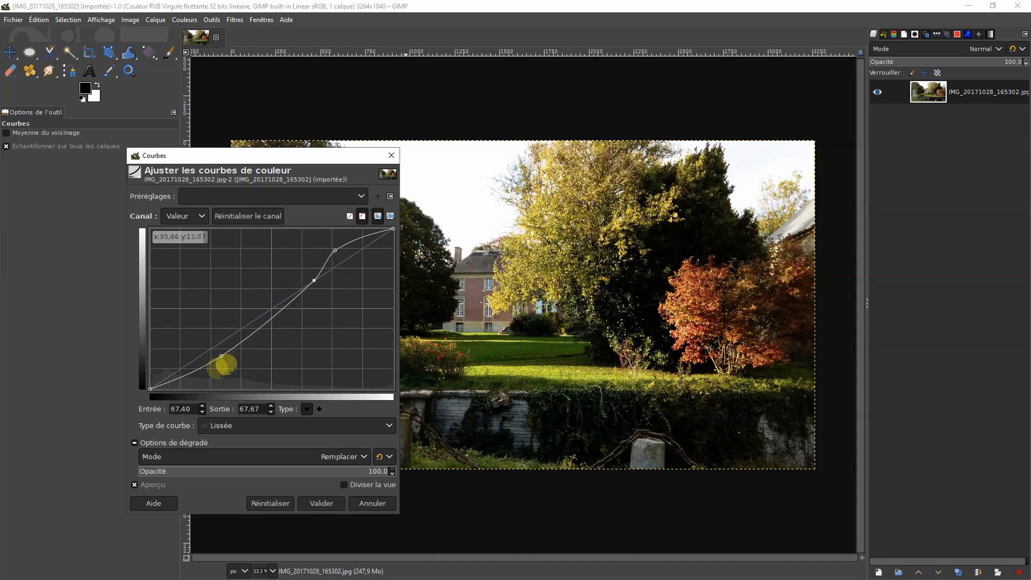
left_click_drag(222, 355, 223, 367)
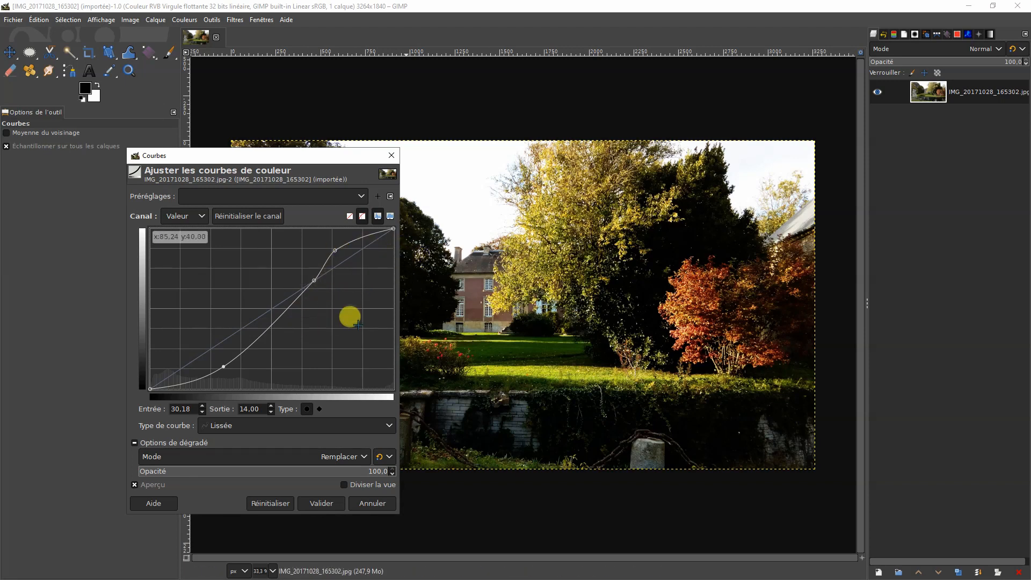
left_click_drag(335, 251, 339, 251)
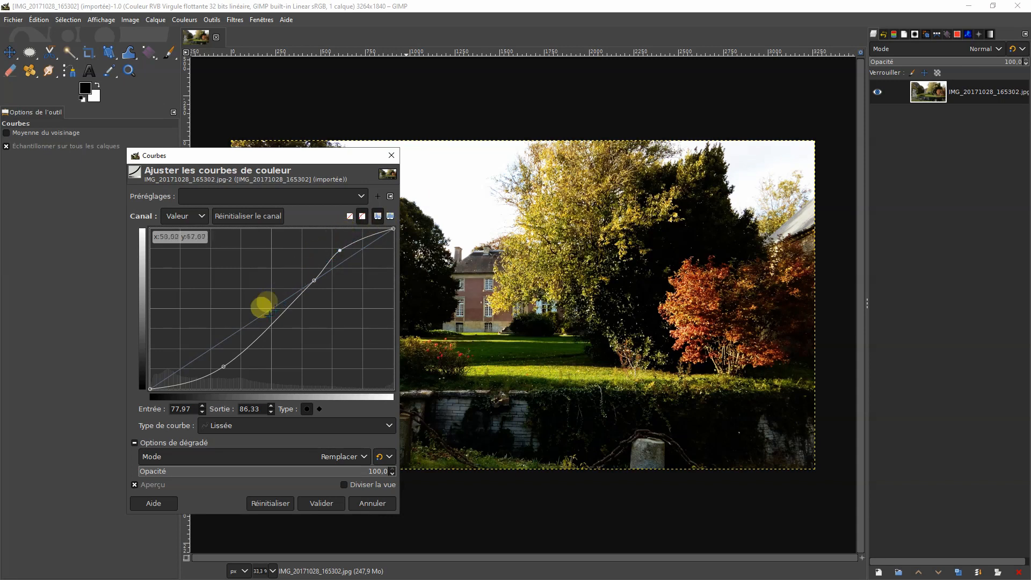
Try a shadow point at 35.68 / 16.00 and an extra point at 31.72 / 33.33 on the value curve, and reset the curve.
left_click_drag(223, 368, 236, 367)
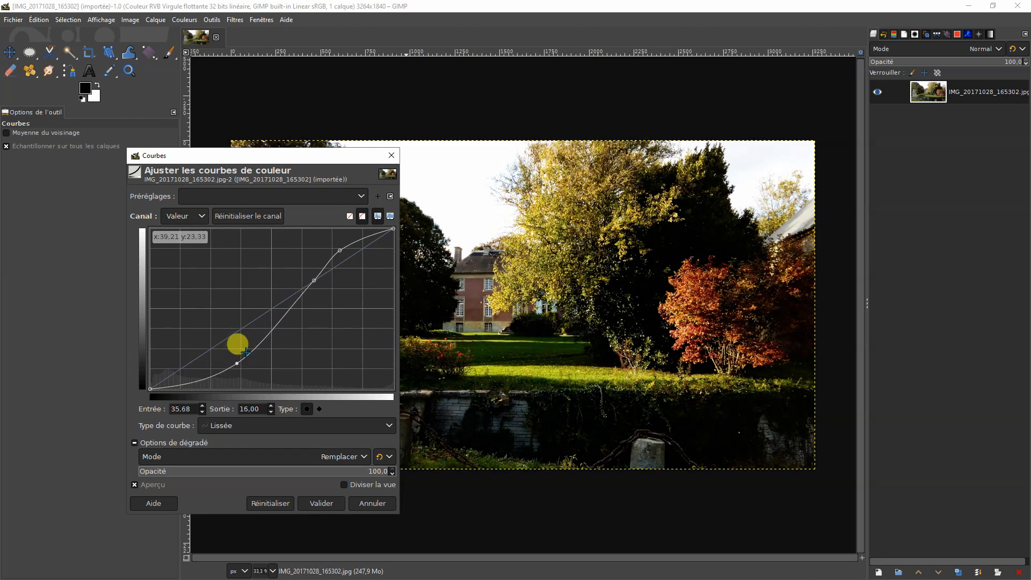
left_click(228, 336)
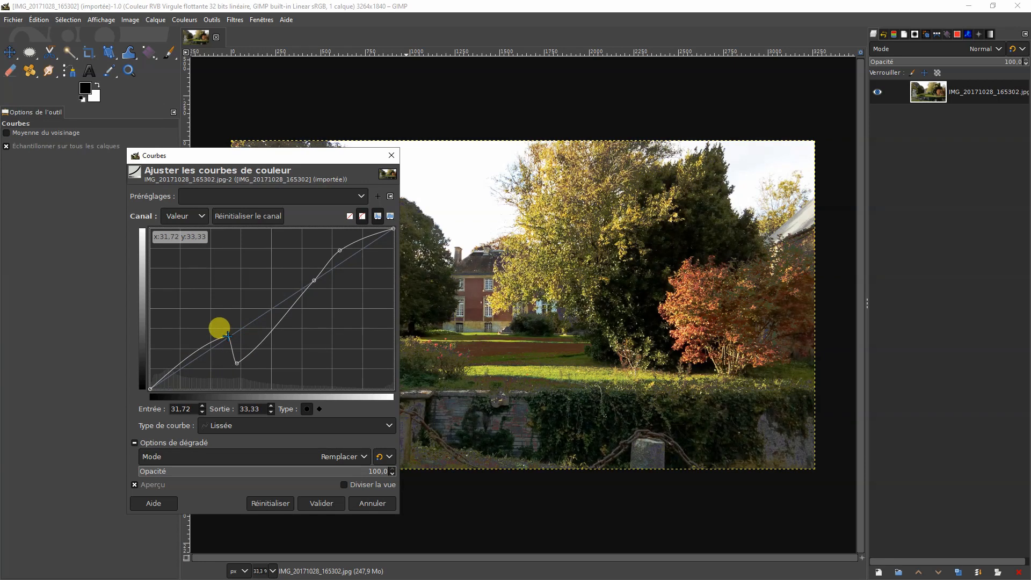
left_click_drag(227, 336, 19, 337)
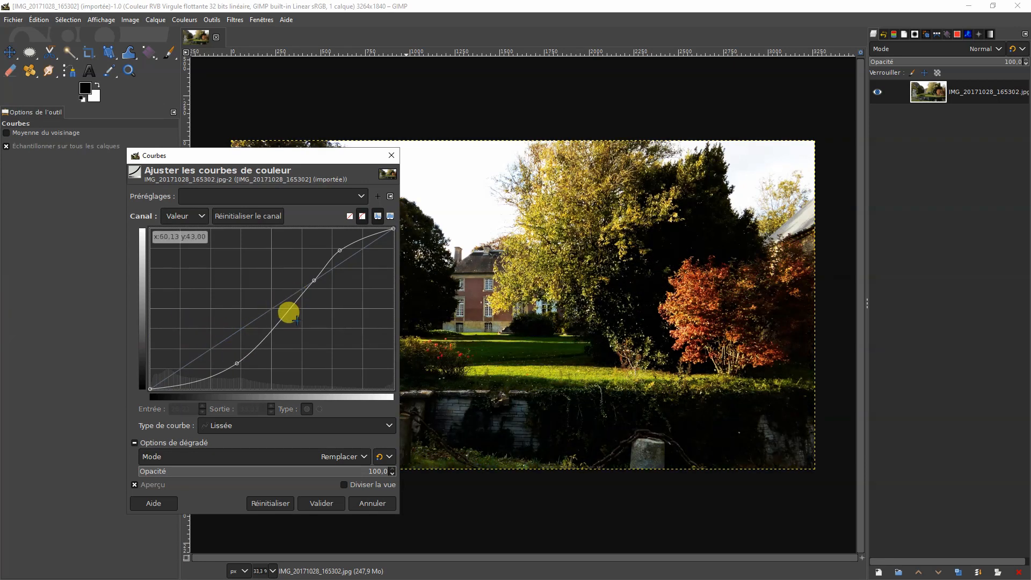
left_click(268, 501)
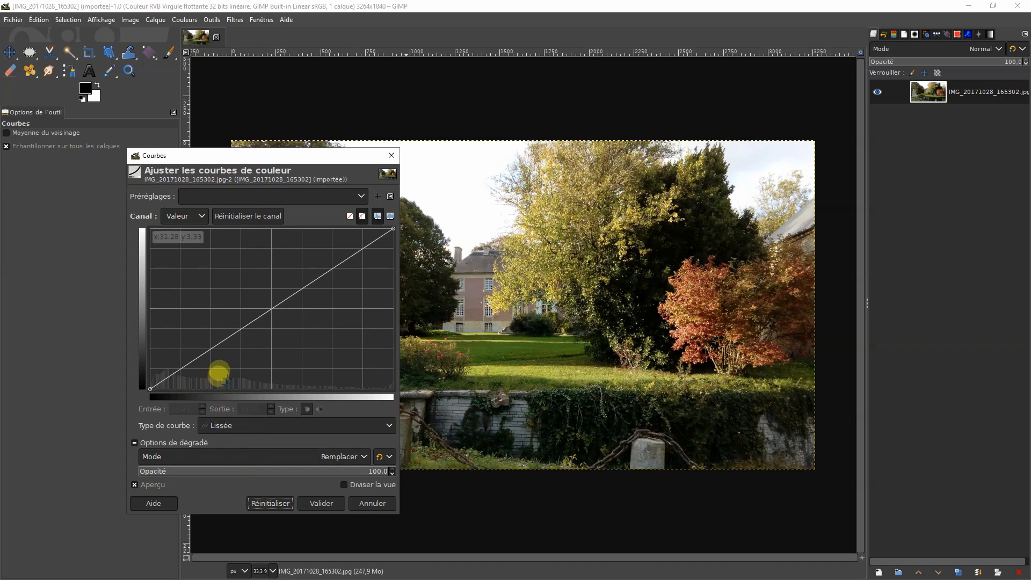
Anchor the value curve on its diagonal, add points at 64.54 / 85.33 and 16.74 / 10.00, and compare the preview off and on.
left_click(224, 338)
left_click_drag(274, 305, 306, 251)
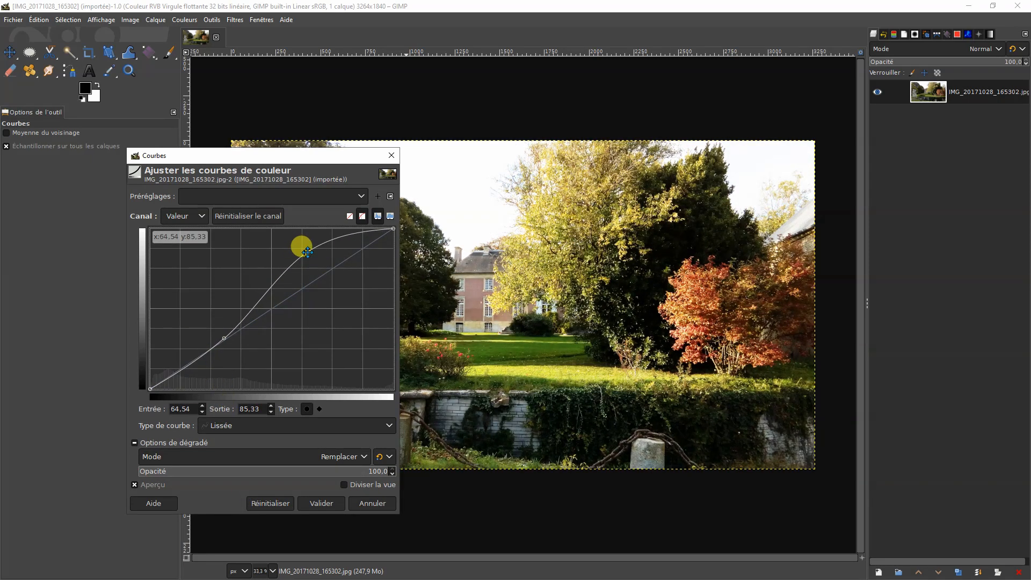
left_click_drag(192, 344, 191, 372)
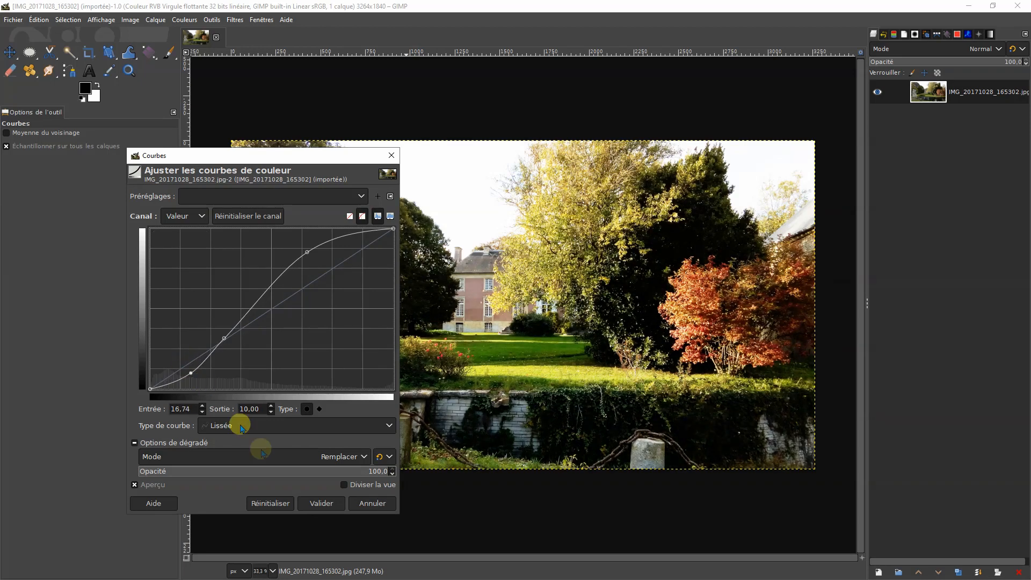
left_click(135, 485)
left_click(135, 486)
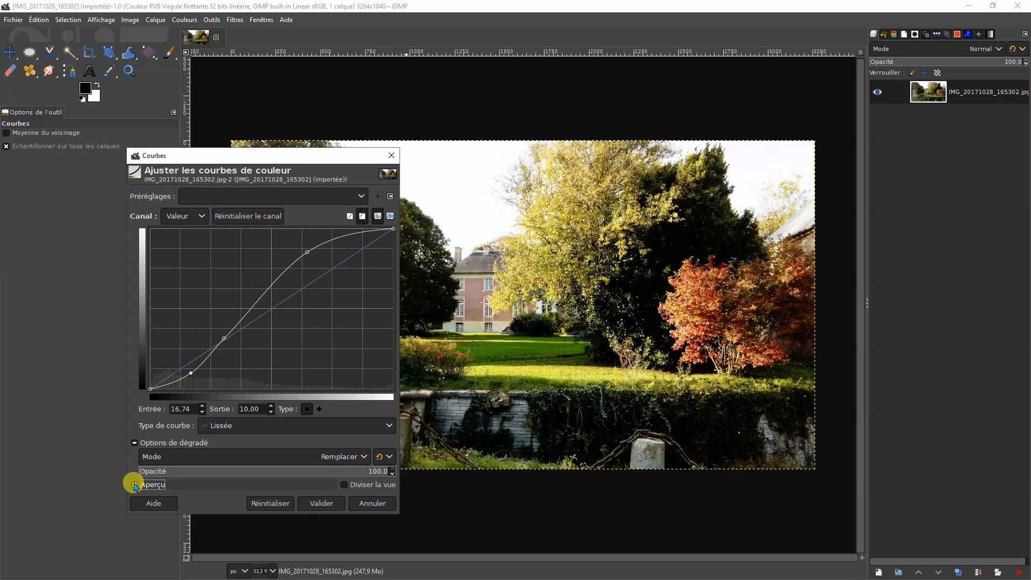
left_click(135, 485)
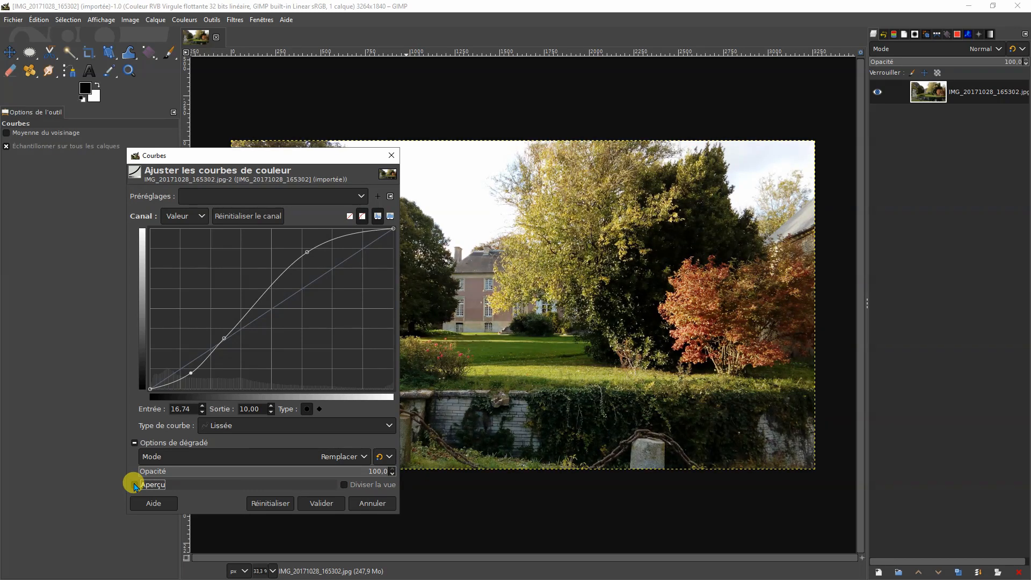
left_click(135, 486)
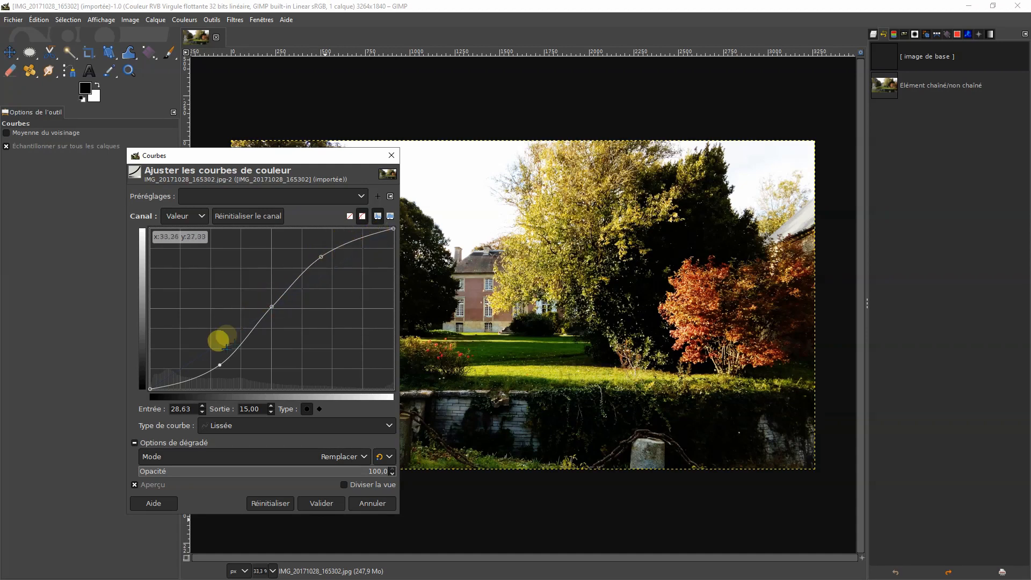
Flatten the contrast of the value curve by moving its shadow point to 18.94 / 33.33 and lowering its highlight point.
left_click_drag(216, 359, 196, 336)
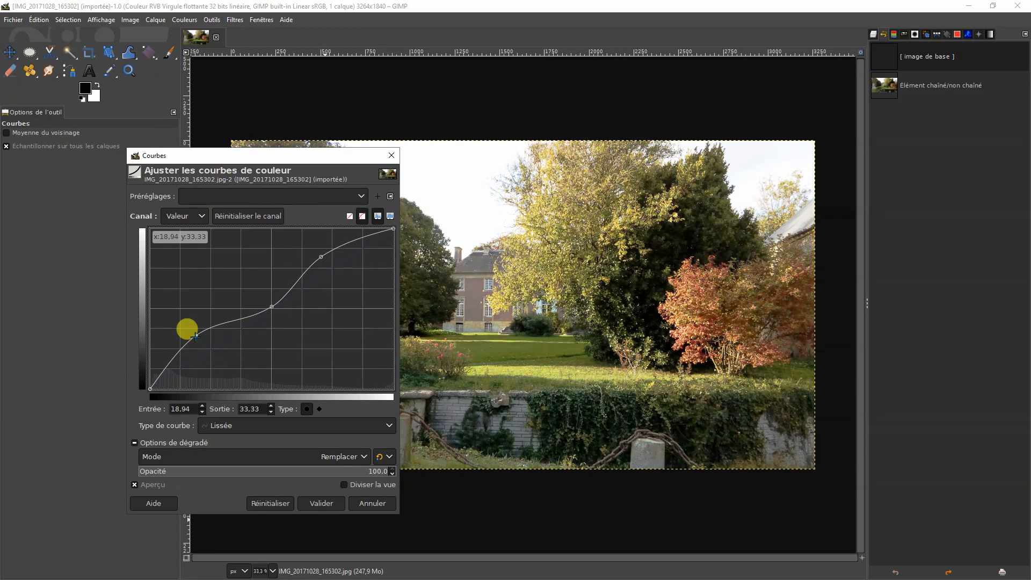
left_click_drag(319, 260, 341, 288)
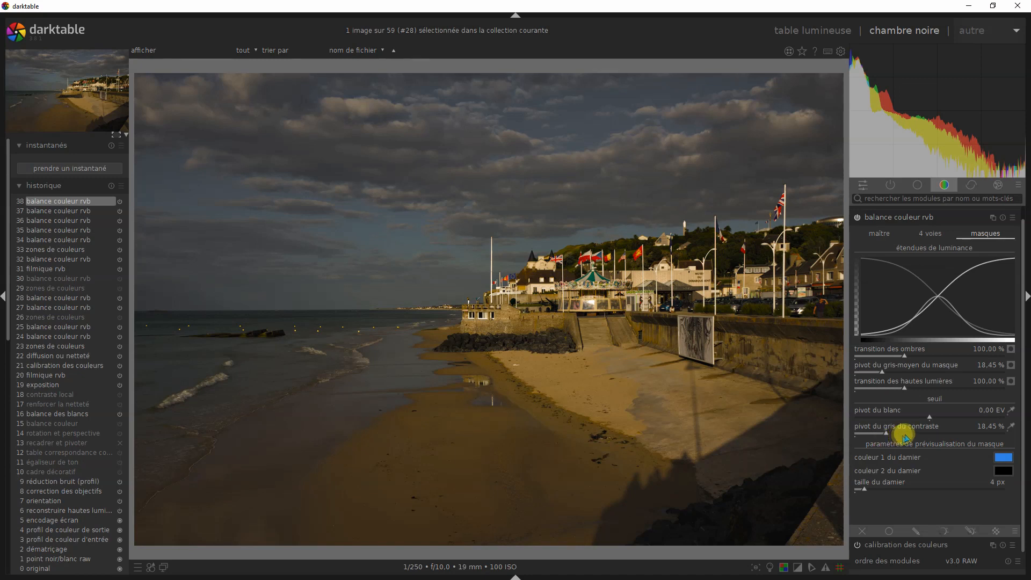
Switch to darktable and set the contrast grey pivot to 31.00 % and the contrast to -0.36 % in balance couleur rvb.
left_click(935, 433)
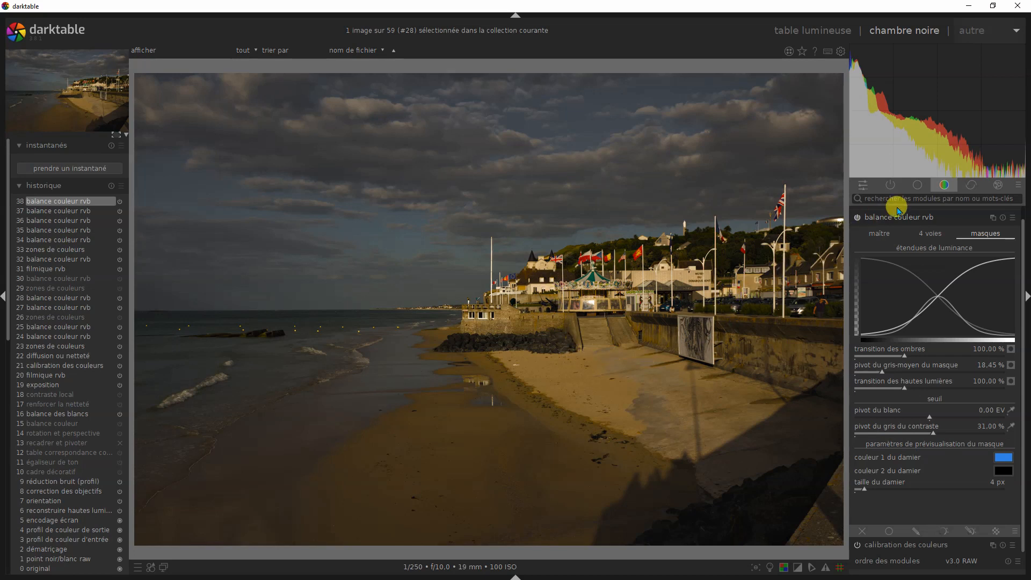
left_click(877, 237)
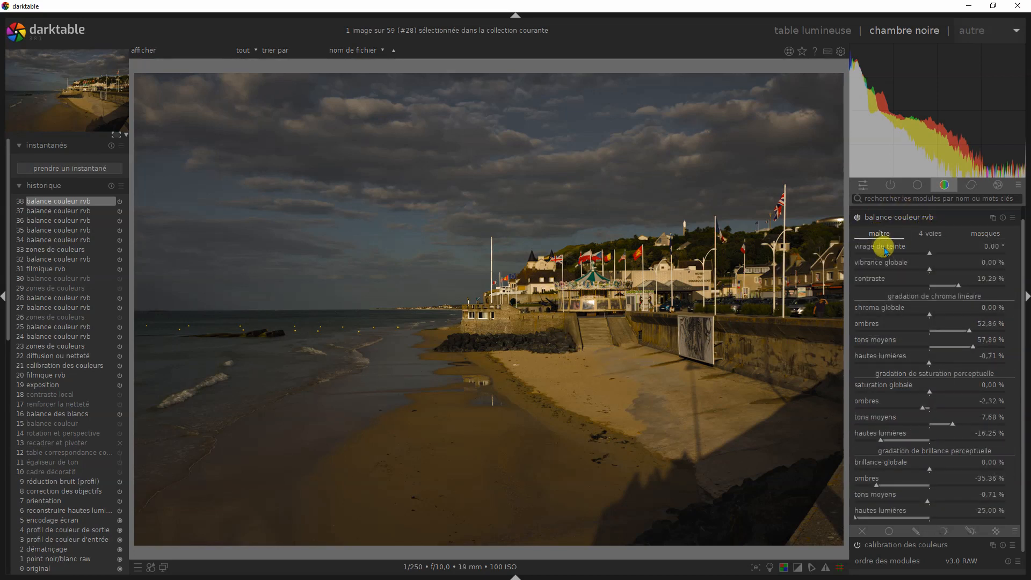
left_click(931, 288)
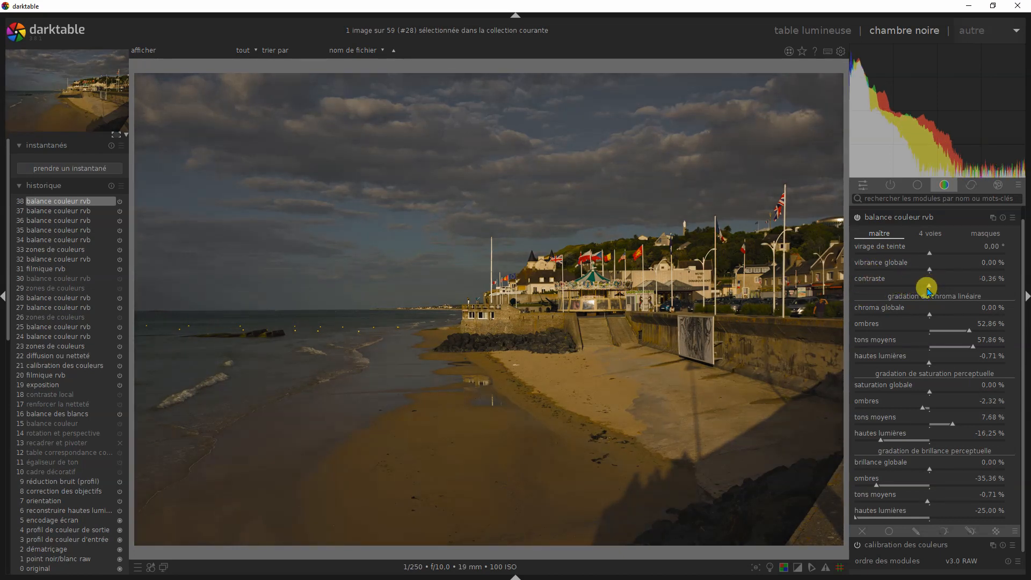
Reset the contrast grey pivot to its default and lower it to 10.00 %.
left_click(995, 234)
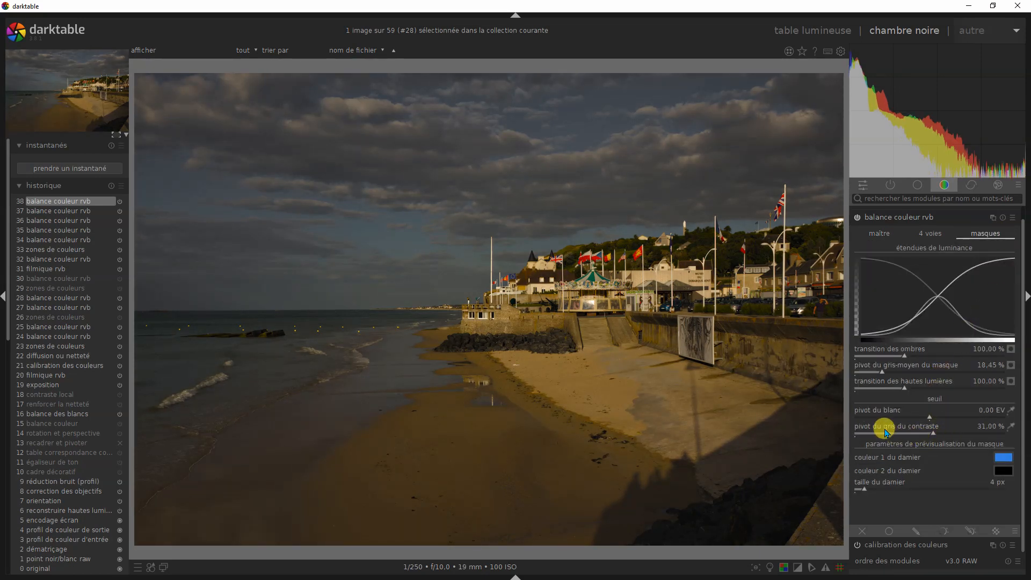
double_click(856, 438)
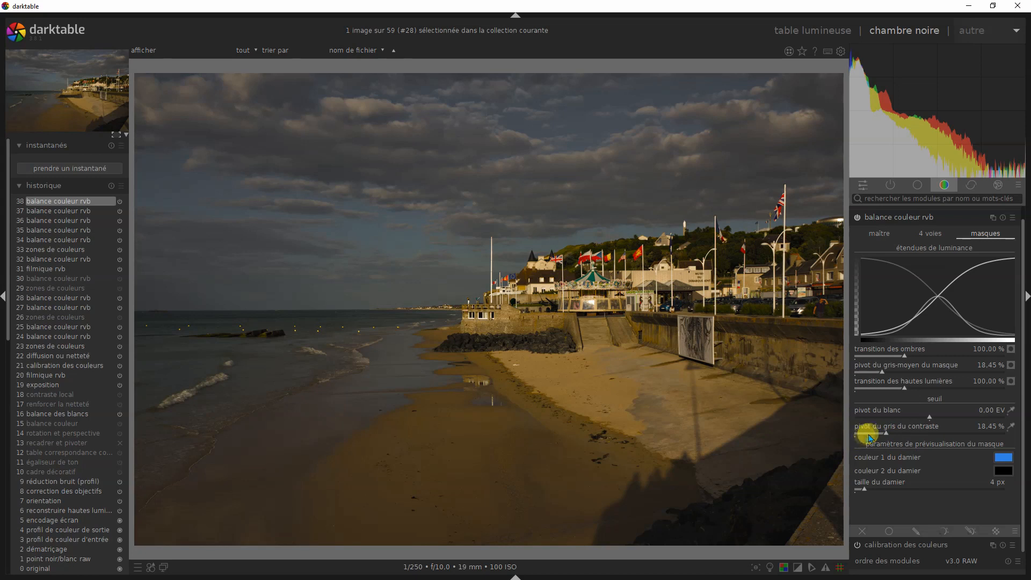
left_click(862, 437)
left_click(859, 435)
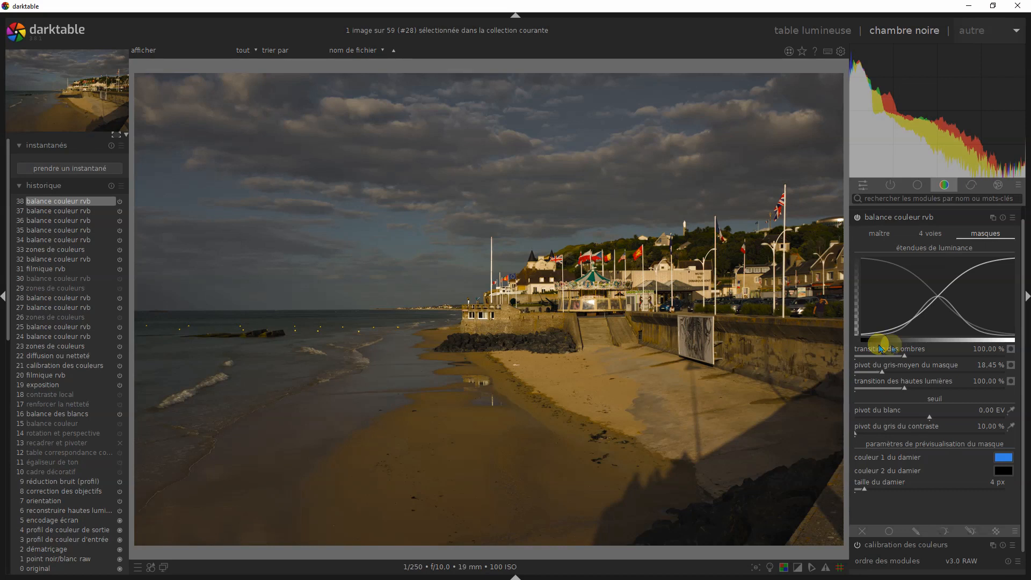
Try a contrast of 18.21 % with the low grey pivot and bring the contrast back to -0.36 %.
left_click(887, 236)
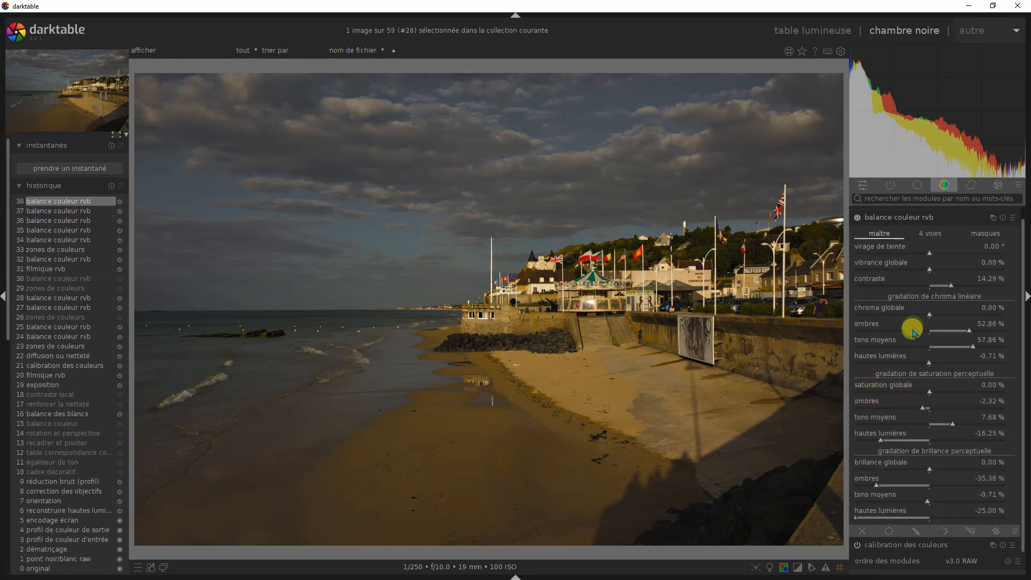
left_click(930, 283)
left_click_drag(936, 279, 959, 286)
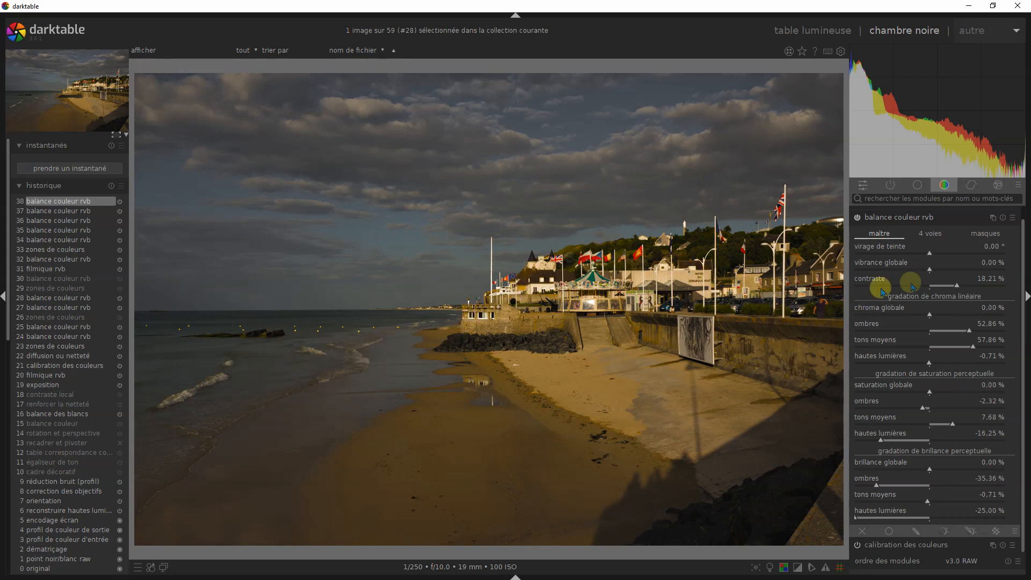
left_click(930, 285)
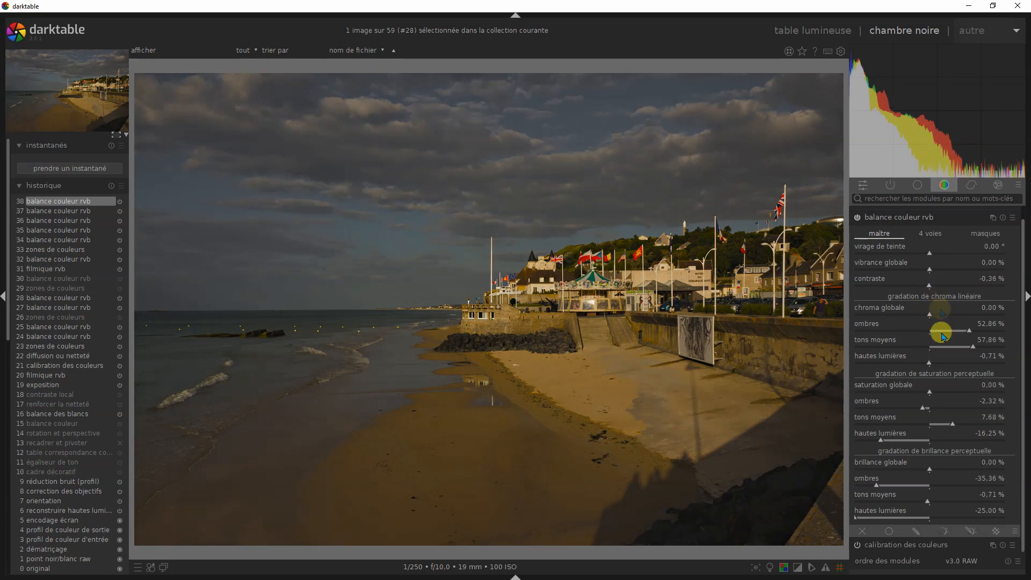
Set the contrast grey pivot to 34.86 % and raise the contrast to 24.29 %.
left_click(986, 233)
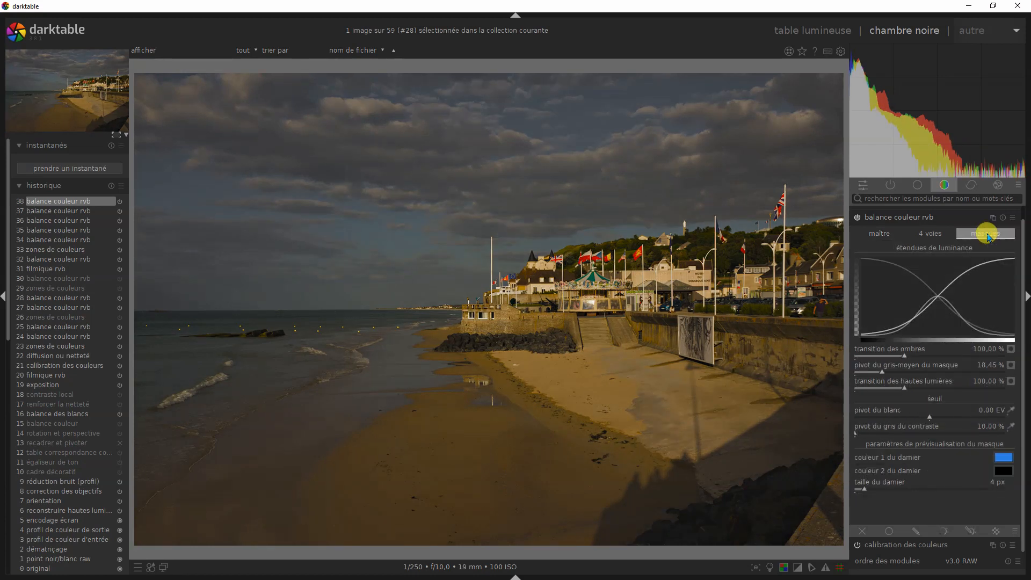
left_click(948, 433)
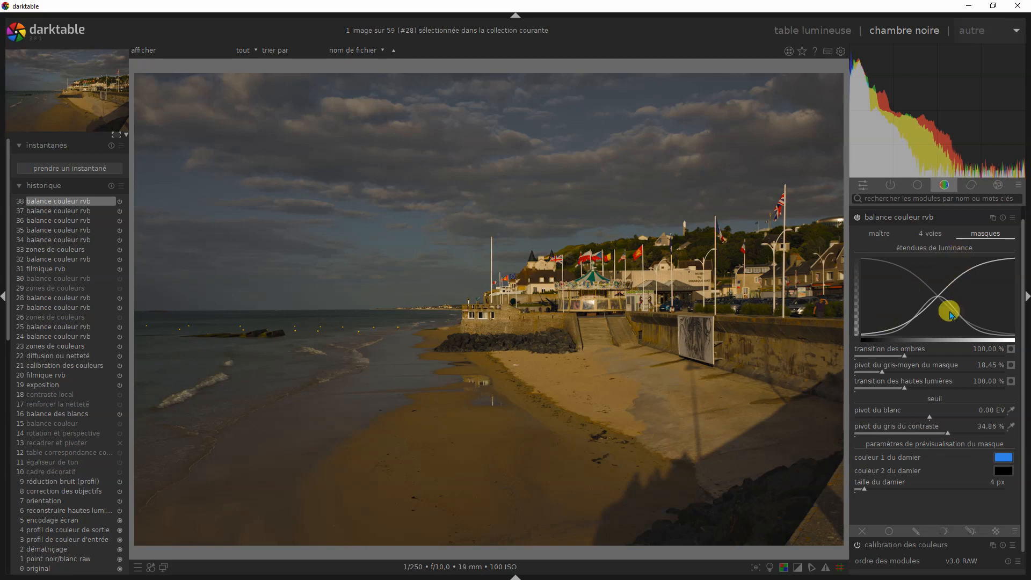
left_click(879, 233)
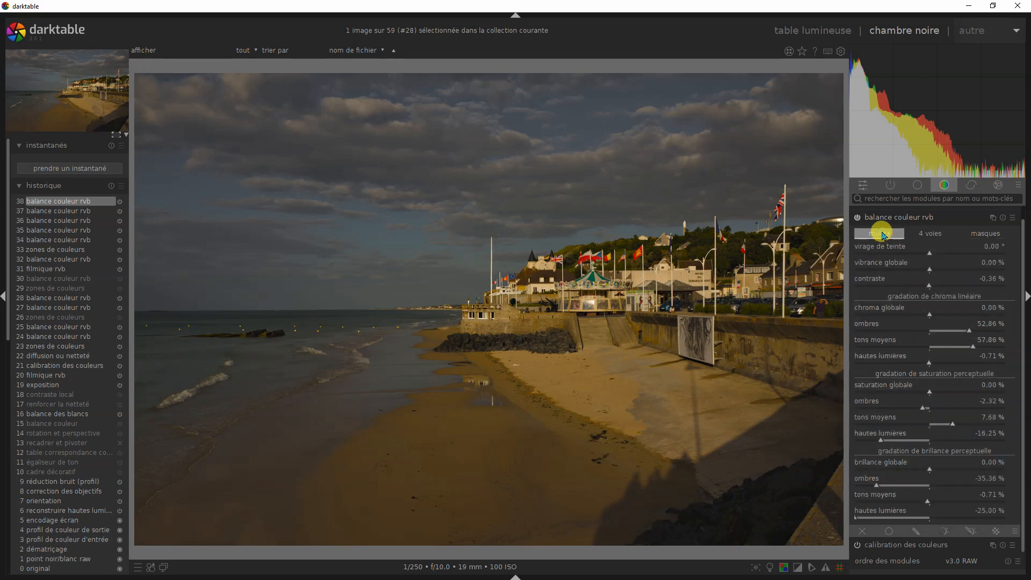
left_click(967, 285)
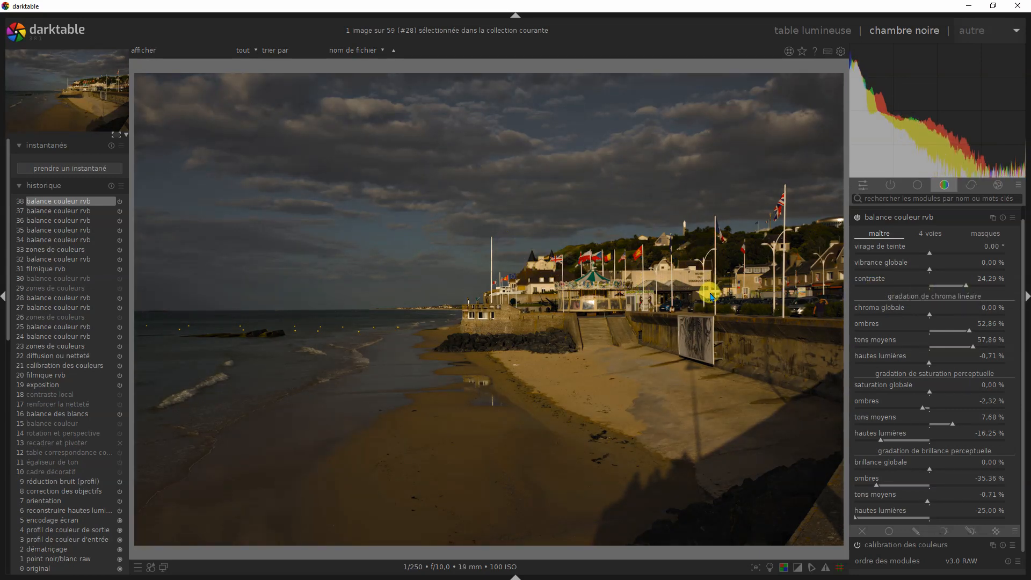
Try contrast grey pivots of 22.00 % and 17.71 %, return it to 18.45 %, and raise the white pivot to 0.59 EV.
left_click(987, 234)
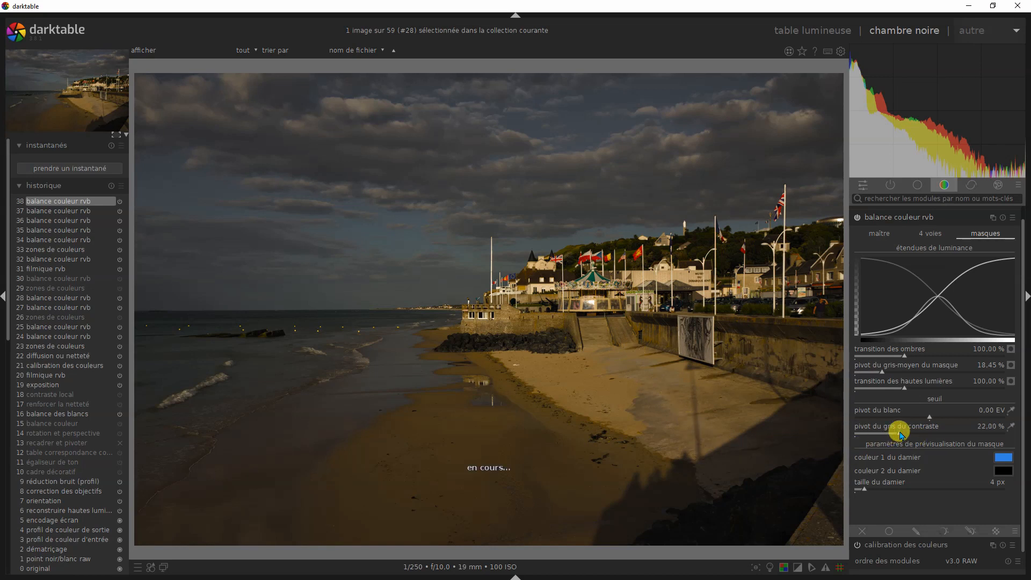
left_click(885, 440)
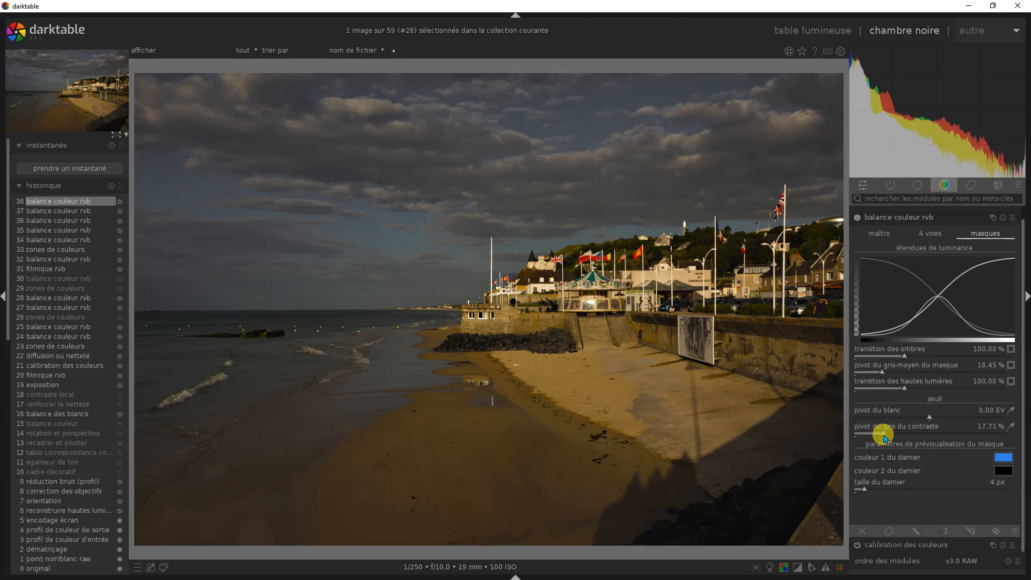
left_click(897, 433)
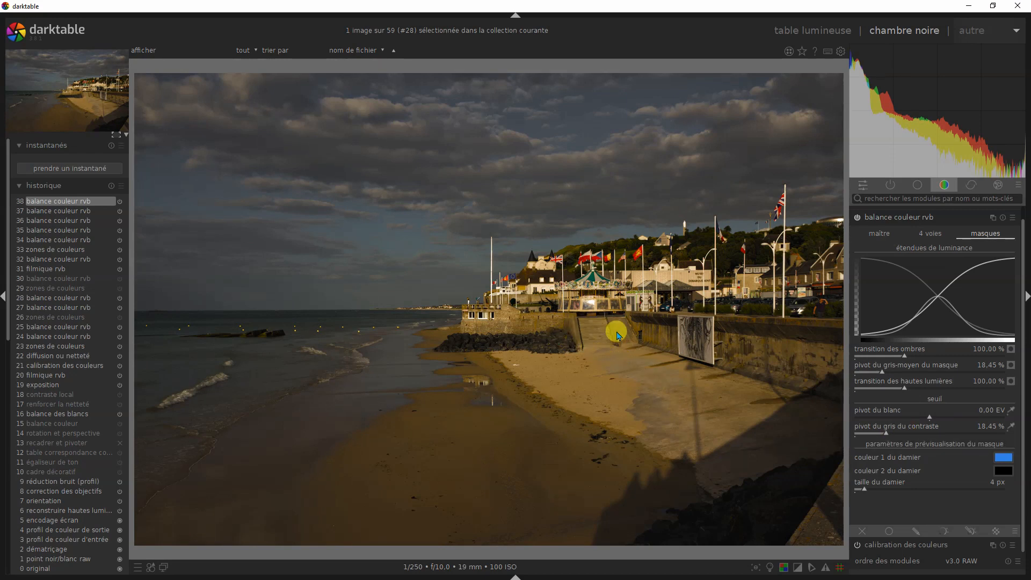
left_click(677, 367)
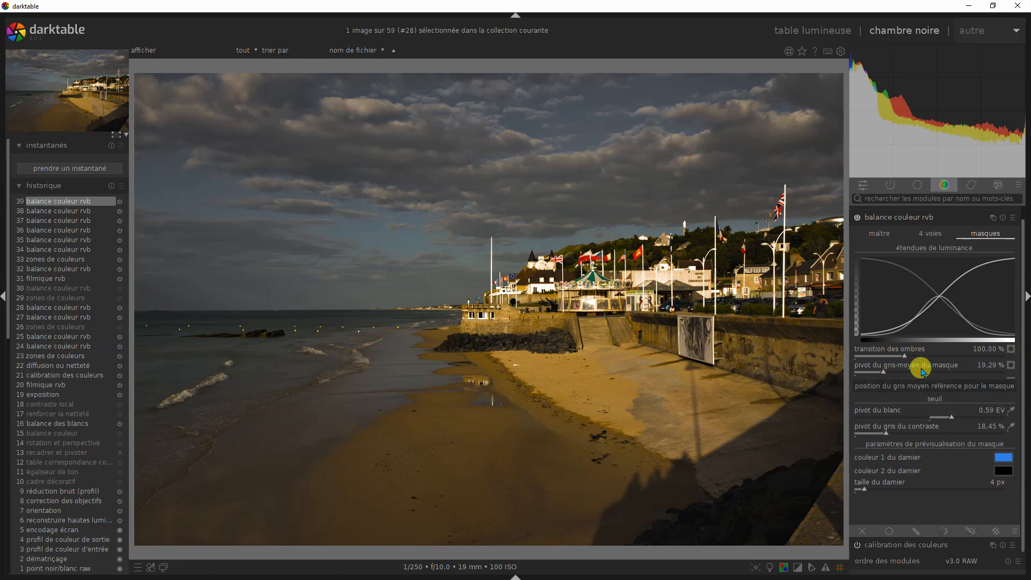
Try mask mid-grey pivots of 44.29 %, 10.71 %, 0.00 %, 2.50 % and 56.43 %, and set the pivot to 19.29 %.
scroll(922, 366, "up", 5)
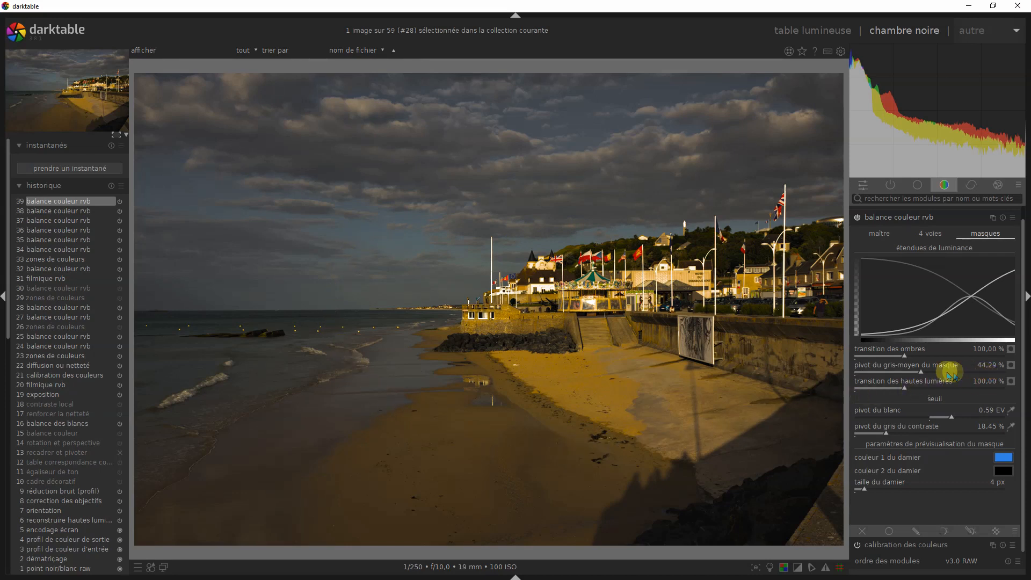
left_click(871, 375)
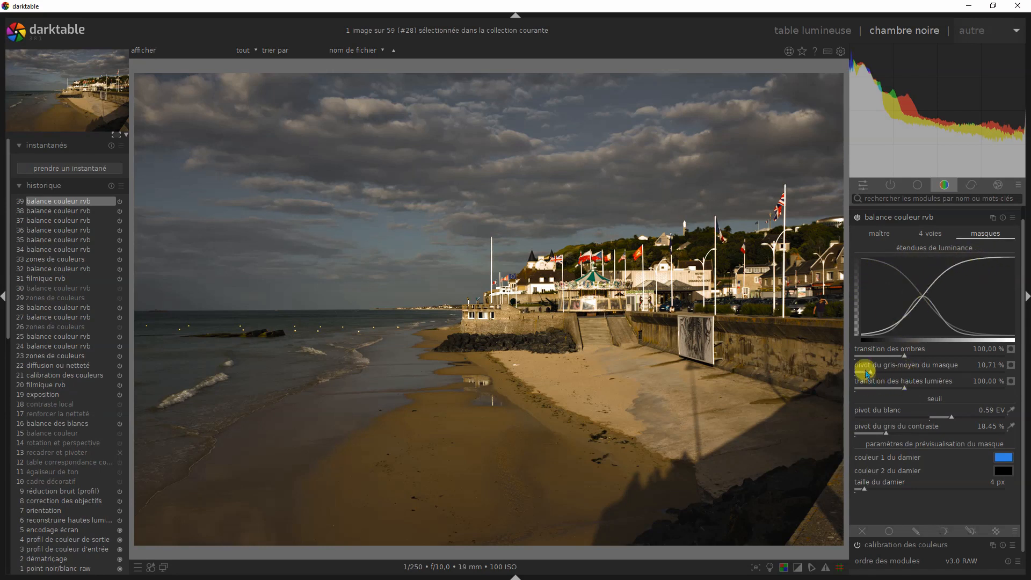
left_click_drag(872, 372, 852, 379)
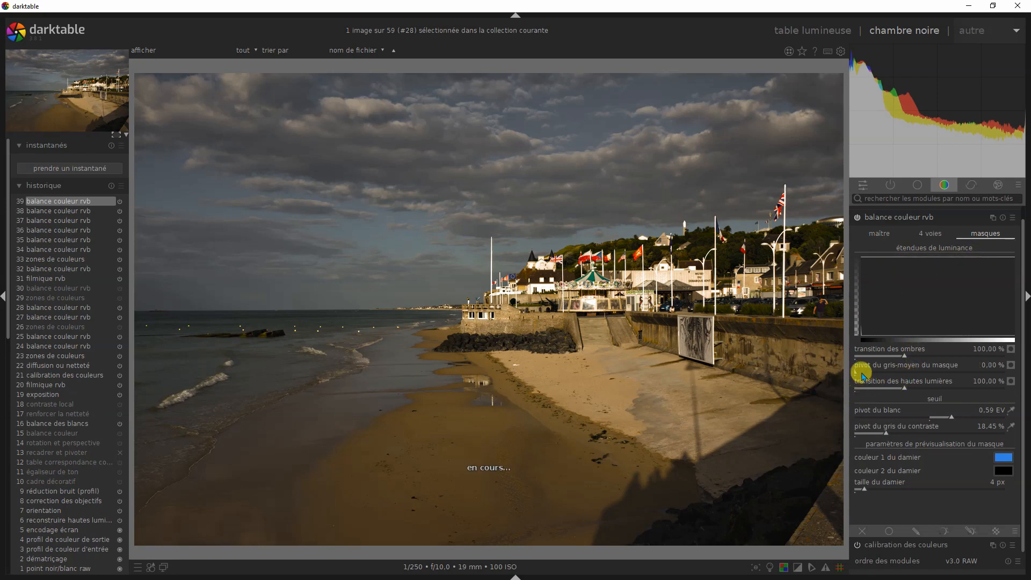
left_click(860, 372)
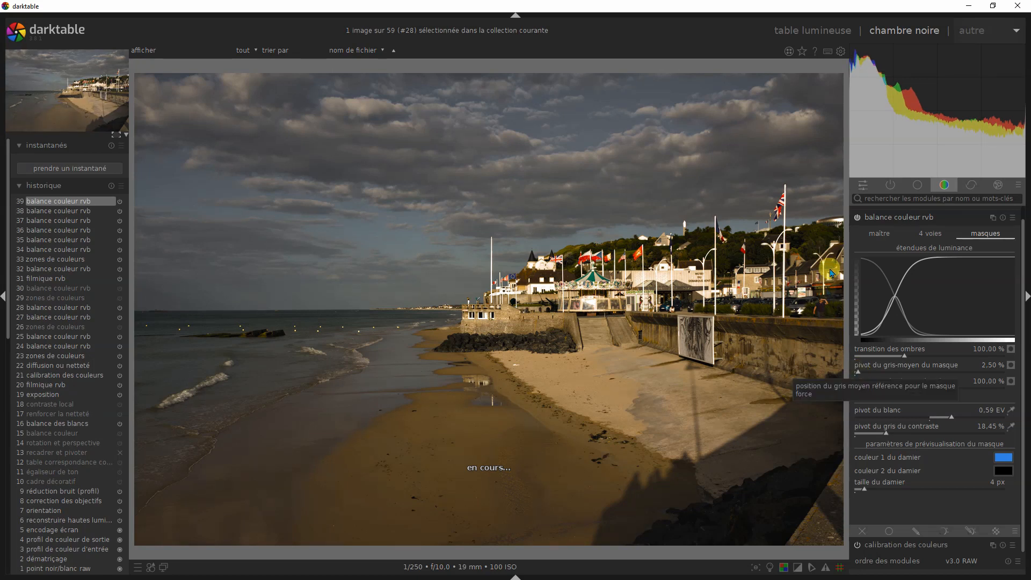
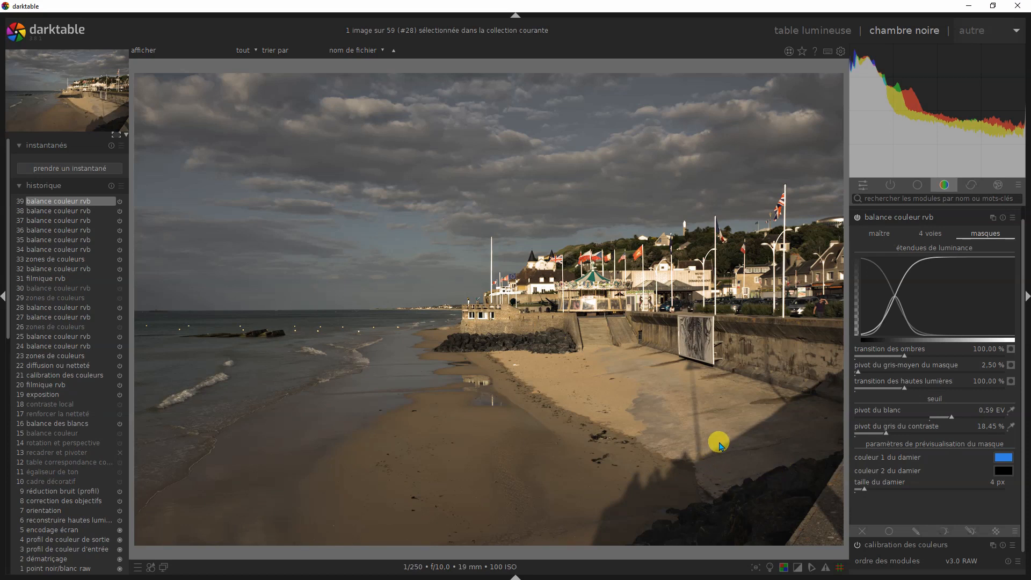
left_click_drag(860, 374, 941, 378)
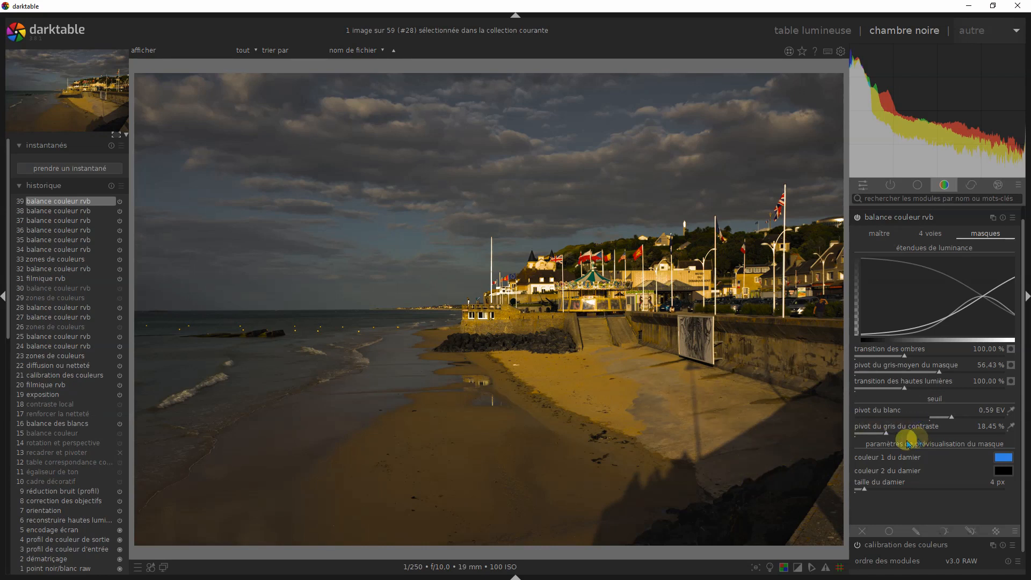
left_click_drag(929, 375, 883, 371)
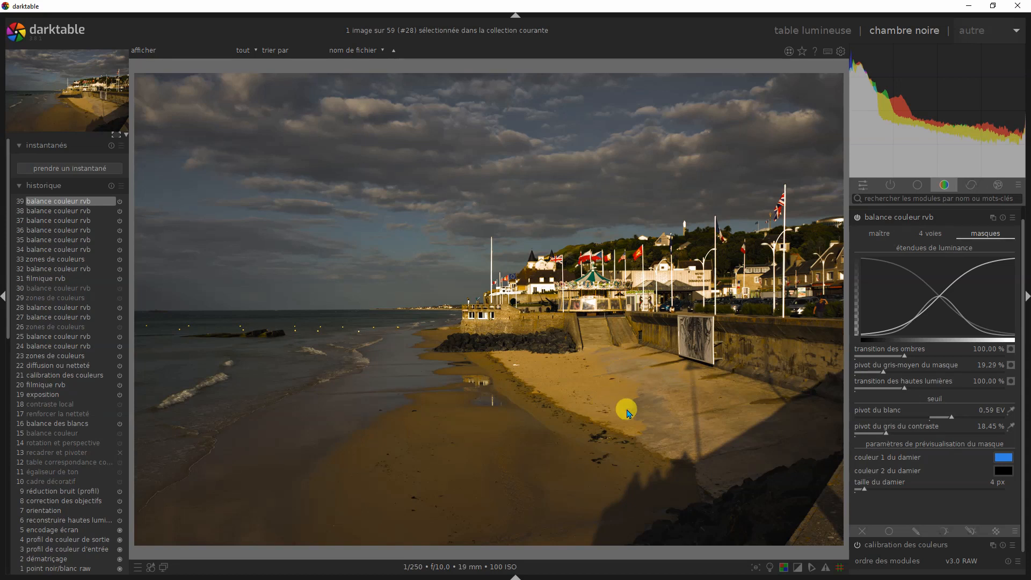
Turn on the colour assessment view, try a shadows transition of 300.00 %, and reset it to 100.00 %.
key("ctrl+b")
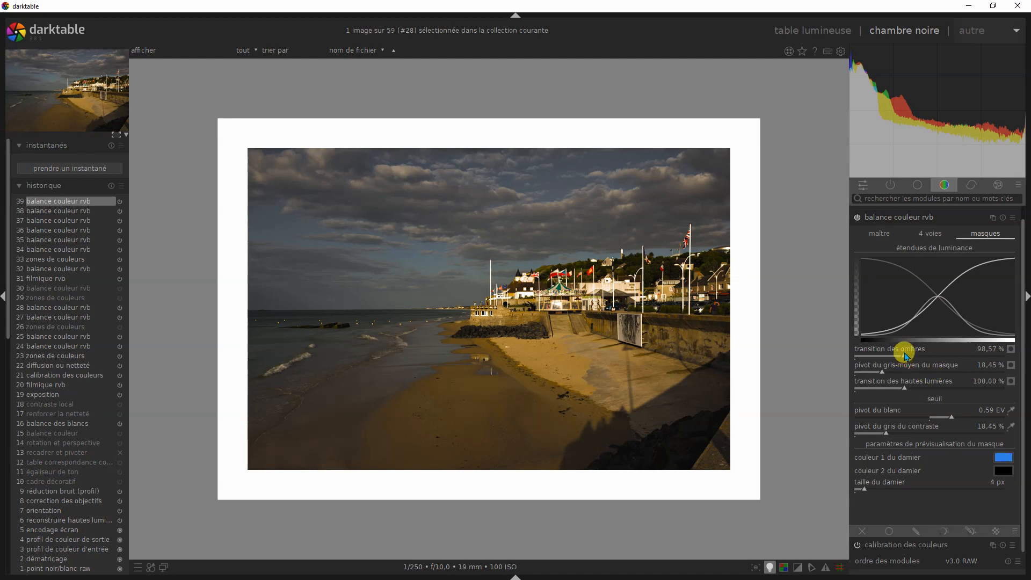
left_click_drag(919, 358, 1014, 360)
scroll(947, 358, "up", 2)
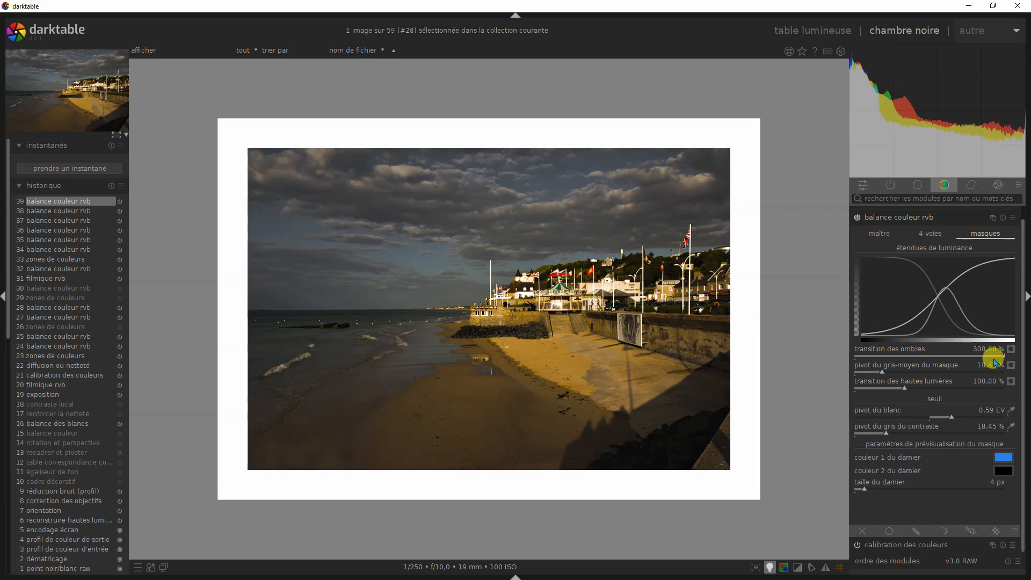
double_click(925, 358)
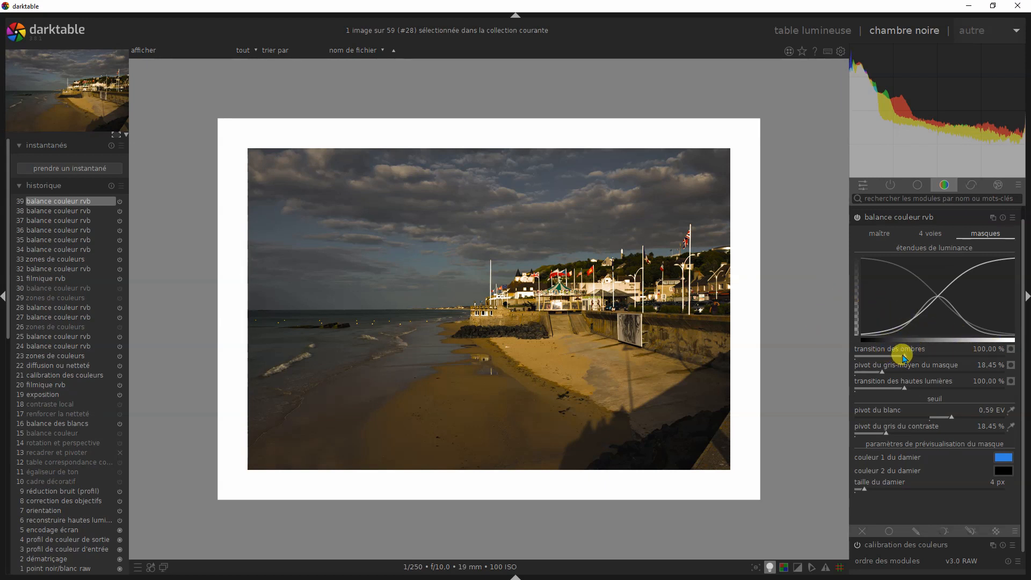
Try shadows transitions of 217.50 %, 161.79 % and 120.00 %, and reset the transition to 100.00 %.
left_click_drag(918, 354, 962, 349)
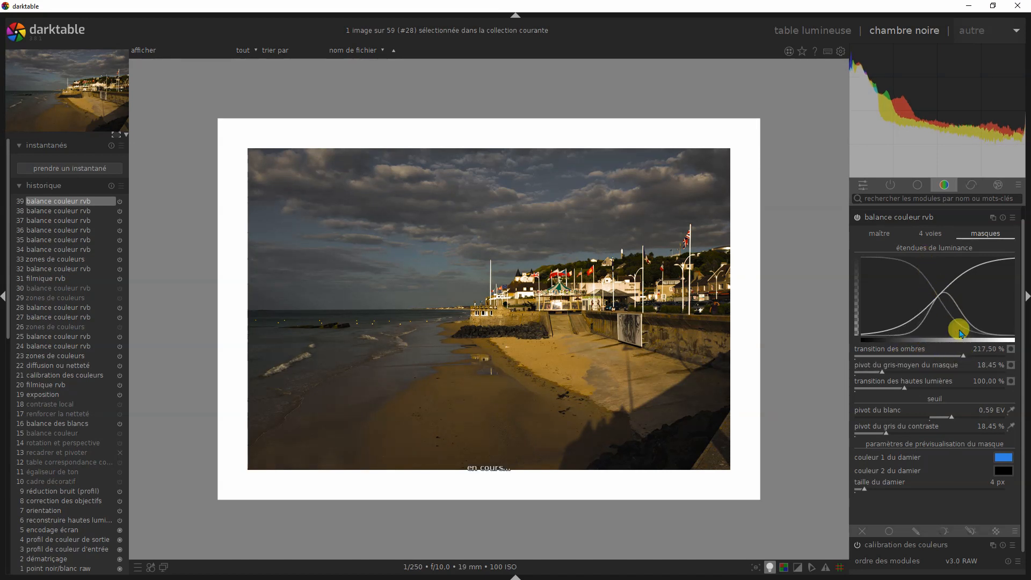
left_click(937, 356)
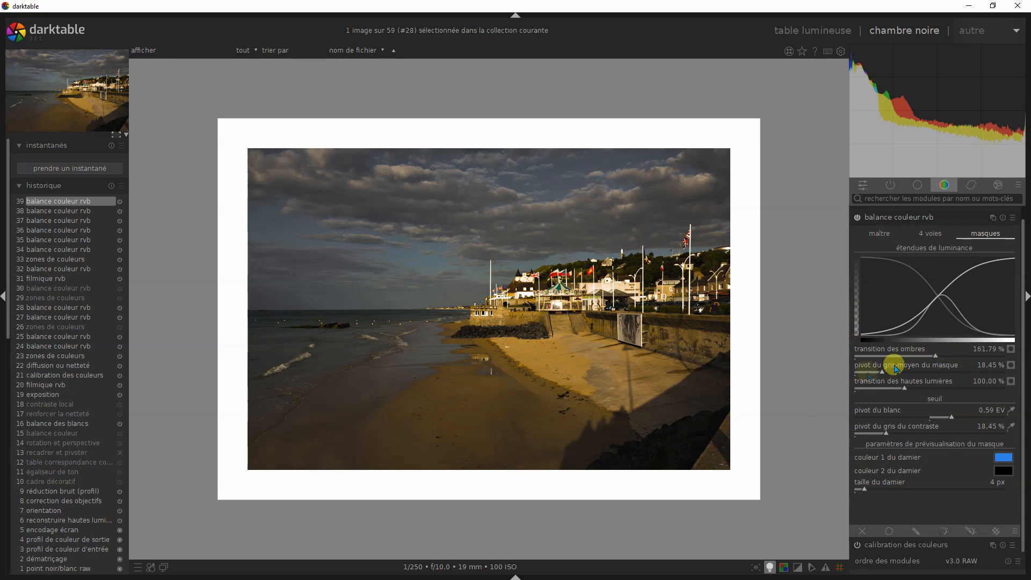
left_click(914, 357)
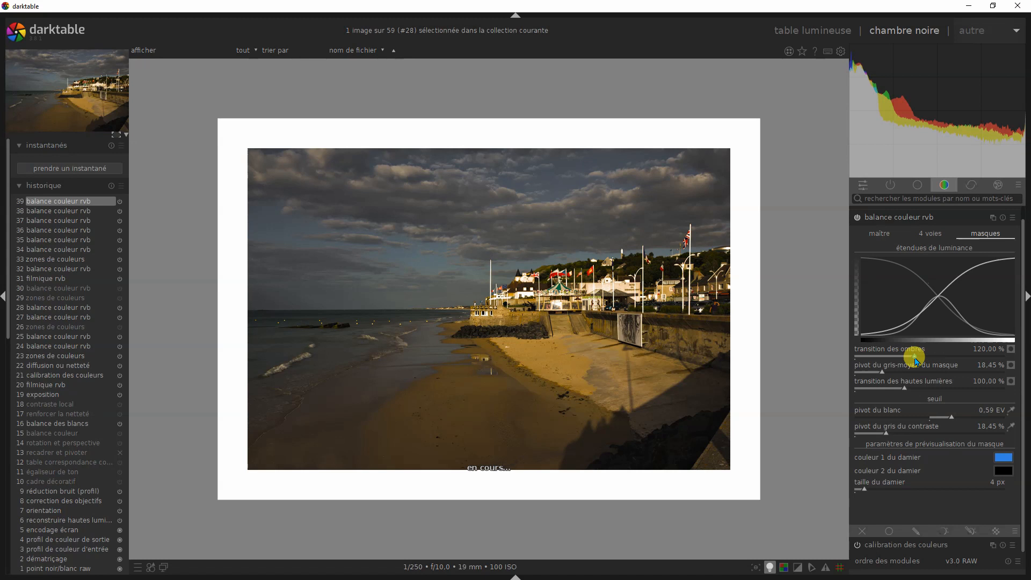
double_click(913, 359)
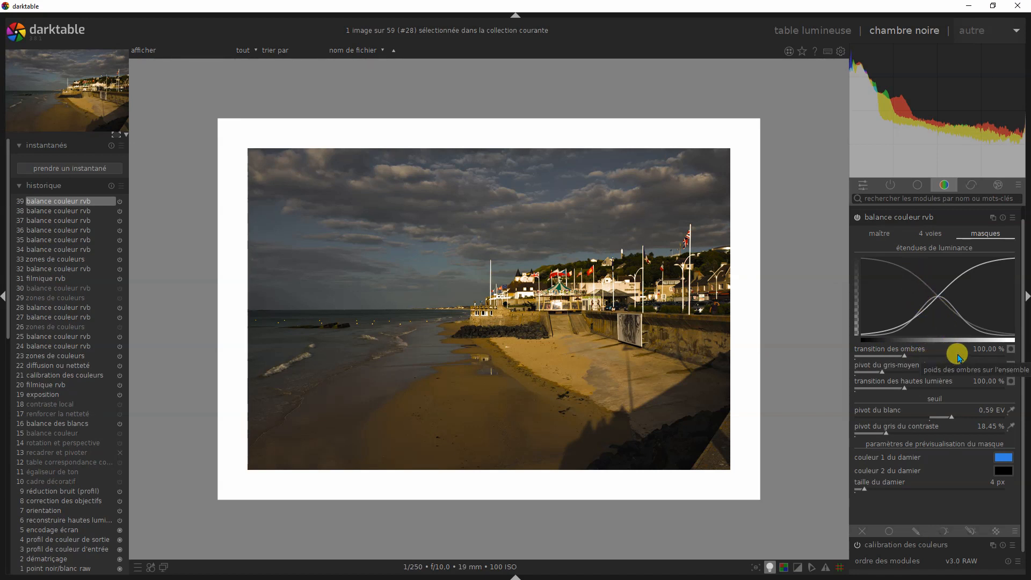
Try shadows transitions of about 207 %, 293.57 % and about 8.5 %, and set the transition to 300.00 %.
left_click(959, 356)
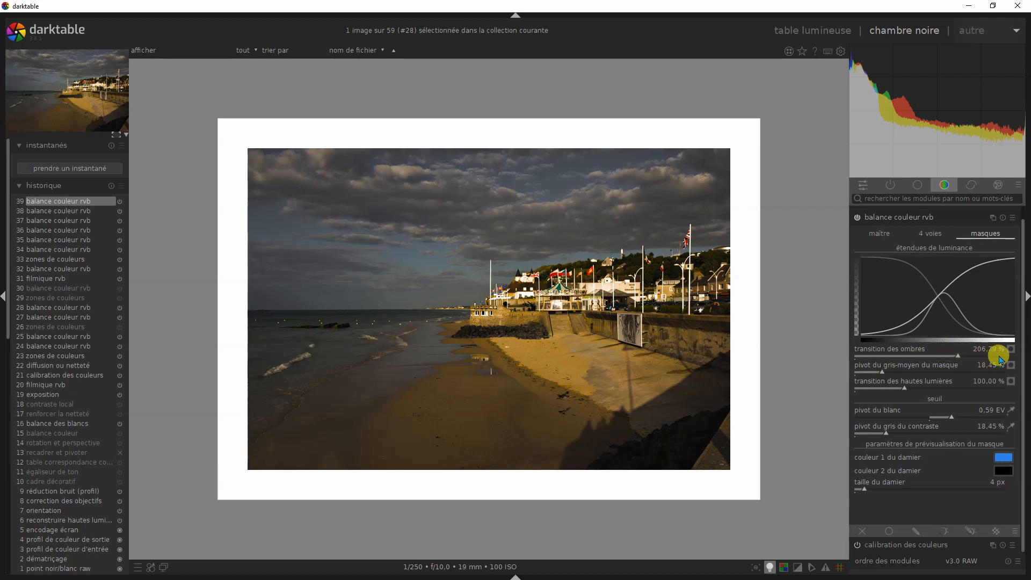
scroll(1004, 358, "up", 5)
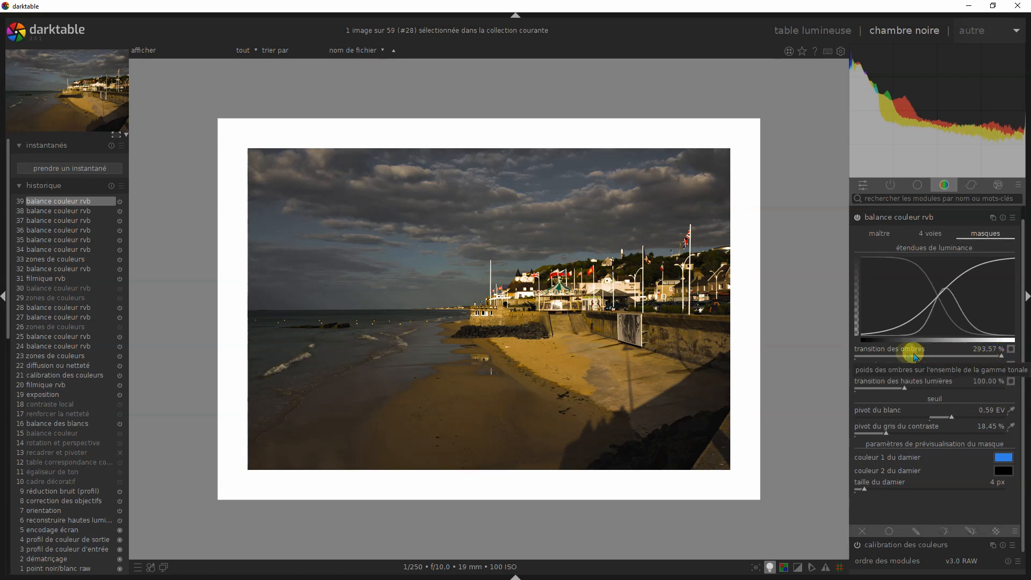
left_click(860, 359)
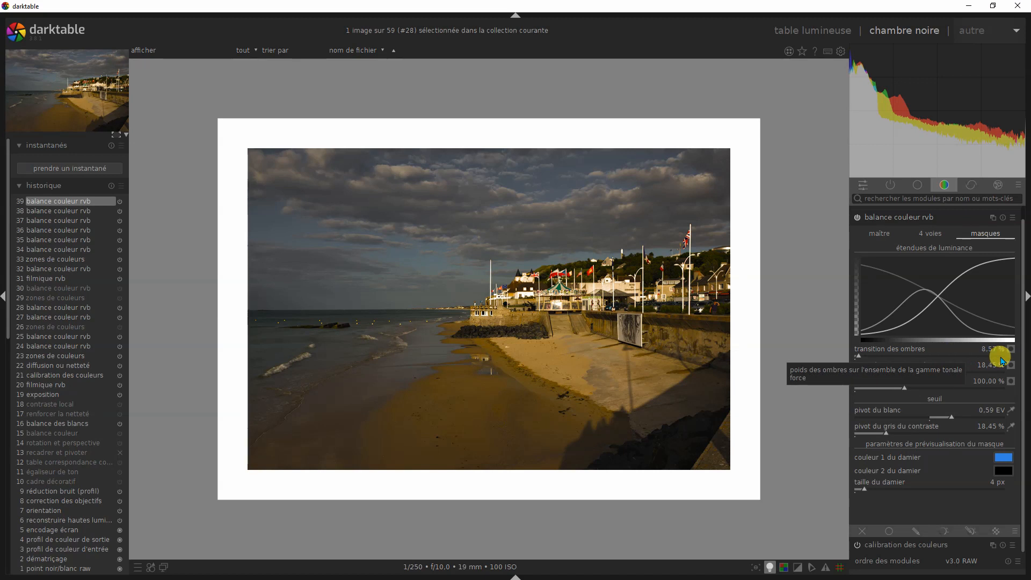
left_click(1002, 359)
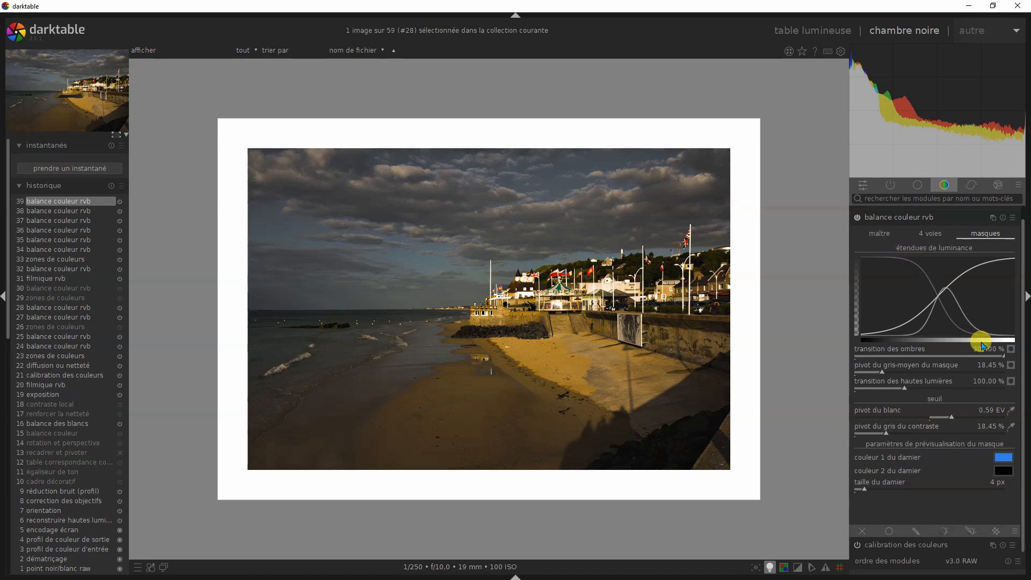
Preview the shadows mask with a very low transition and one of 293.57 %, hide the mask, and reset the transition to 100.00 %.
left_click(1011, 350)
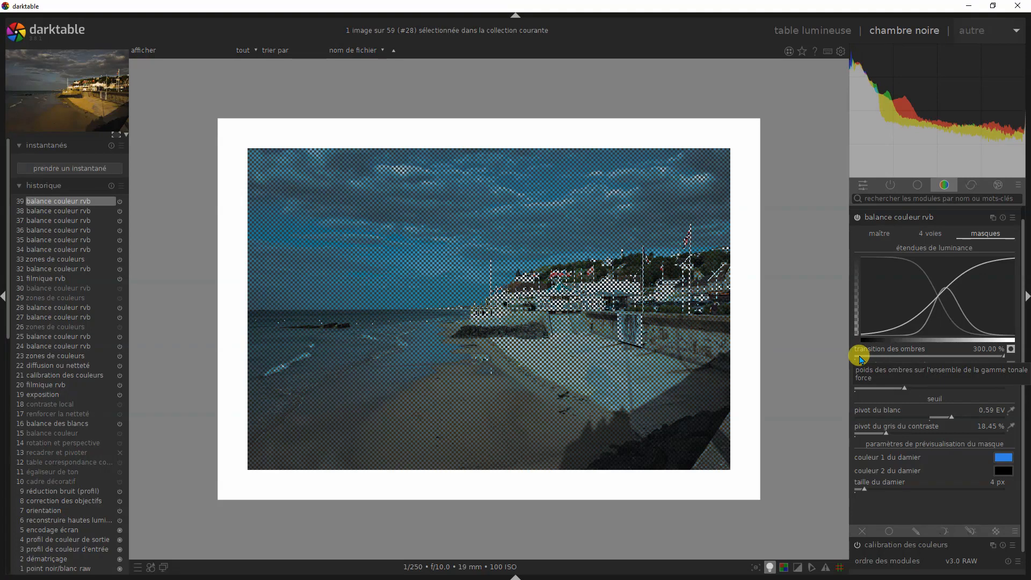
left_click(860, 357)
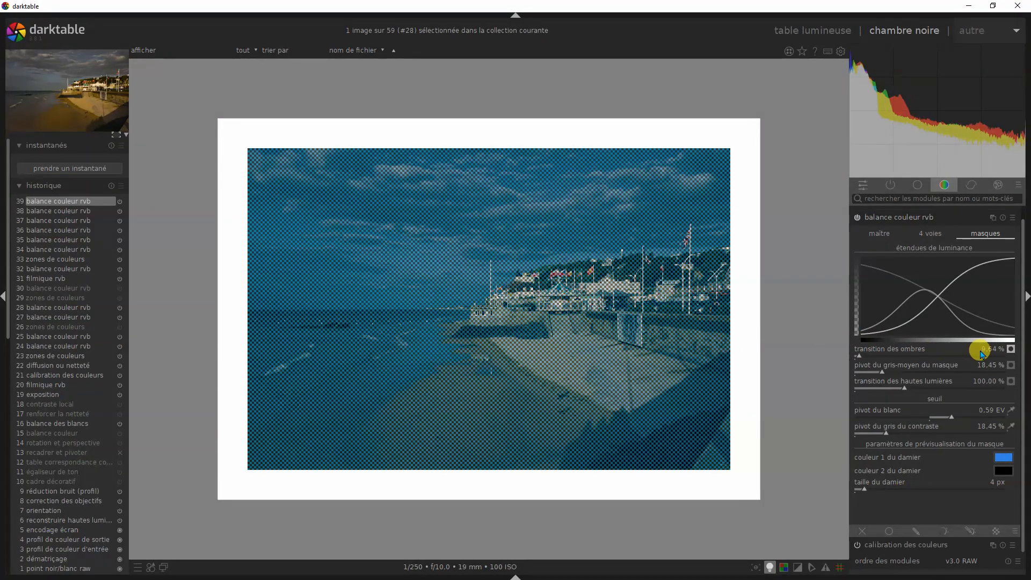
left_click(1002, 356)
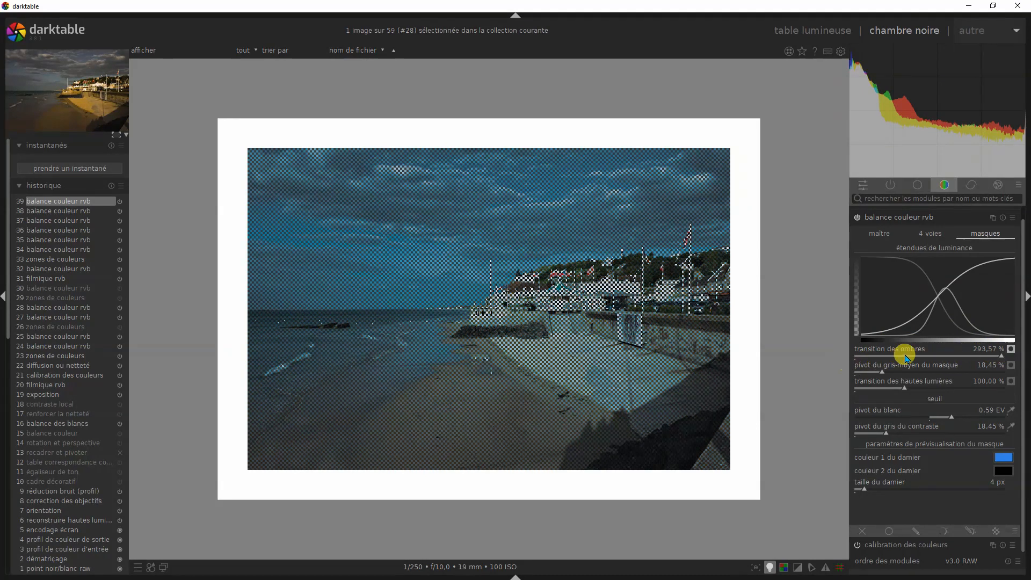
double_click(1000, 357)
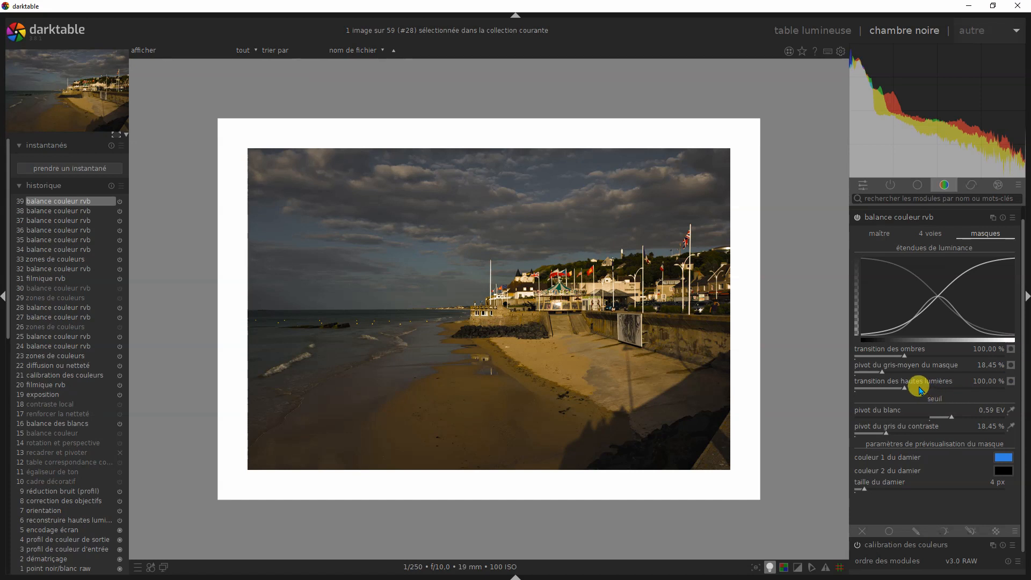
Try highlights transitions of 300.00 % and 19.29 %, and set the transition to 292.50 %.
left_click_drag(910, 386, 1029, 370)
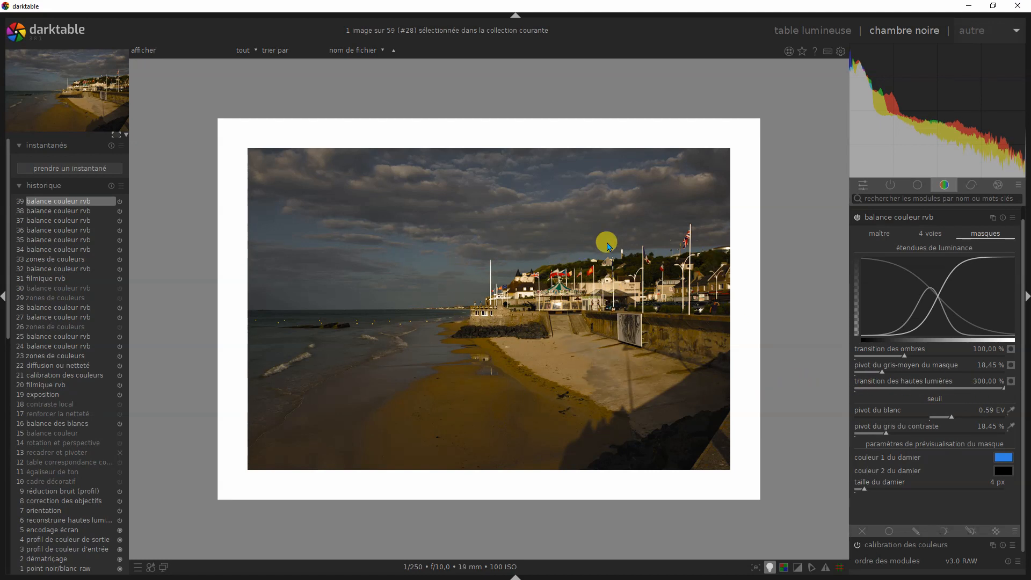
left_click(865, 388)
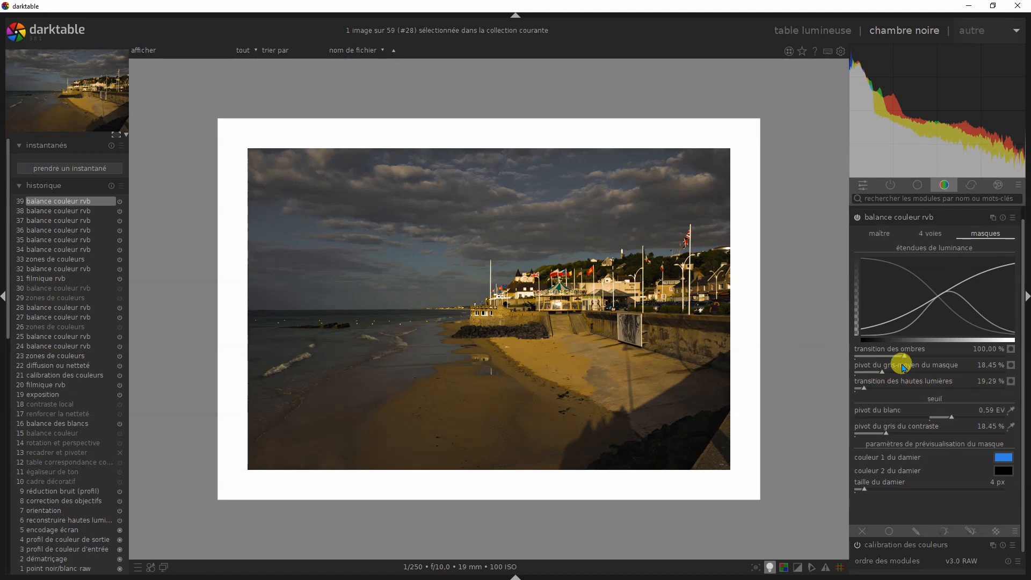
left_click(1003, 390)
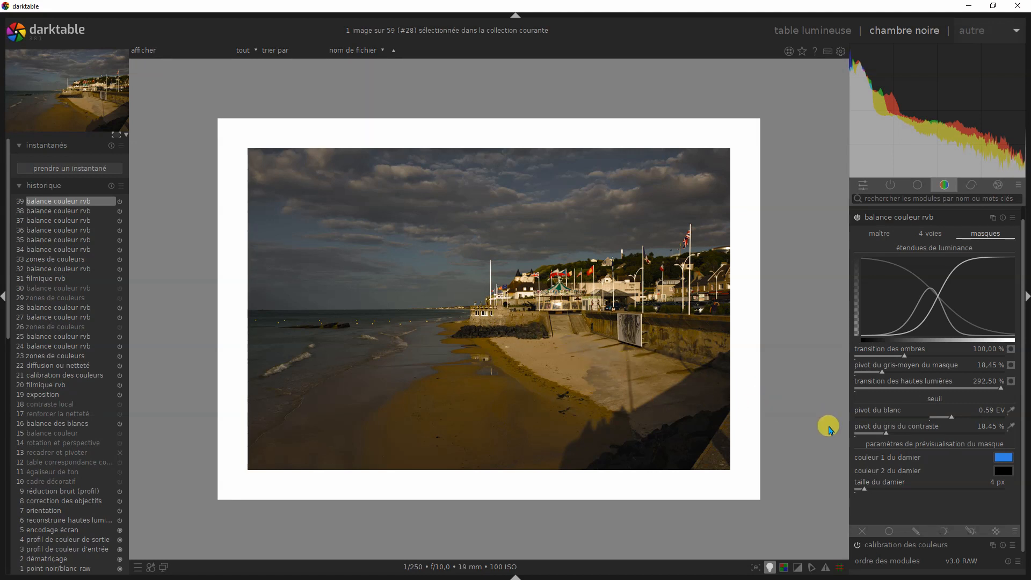
Try shadows transitions of 300.00 % and 6.43 %, lower the highlights transition to about 11 %, and raise both transitions to 300.00 %.
left_click(1006, 358)
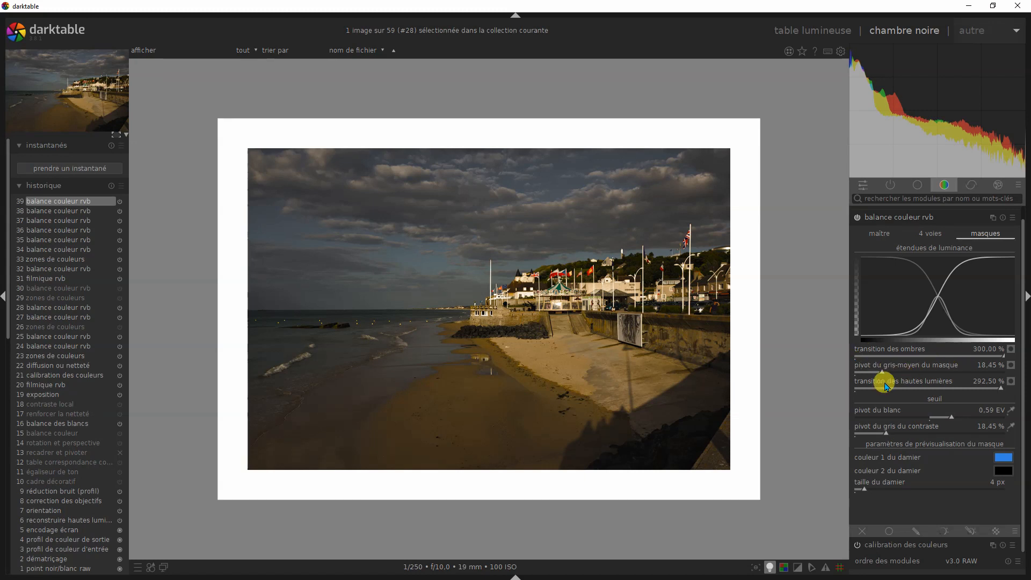
left_click(859, 358)
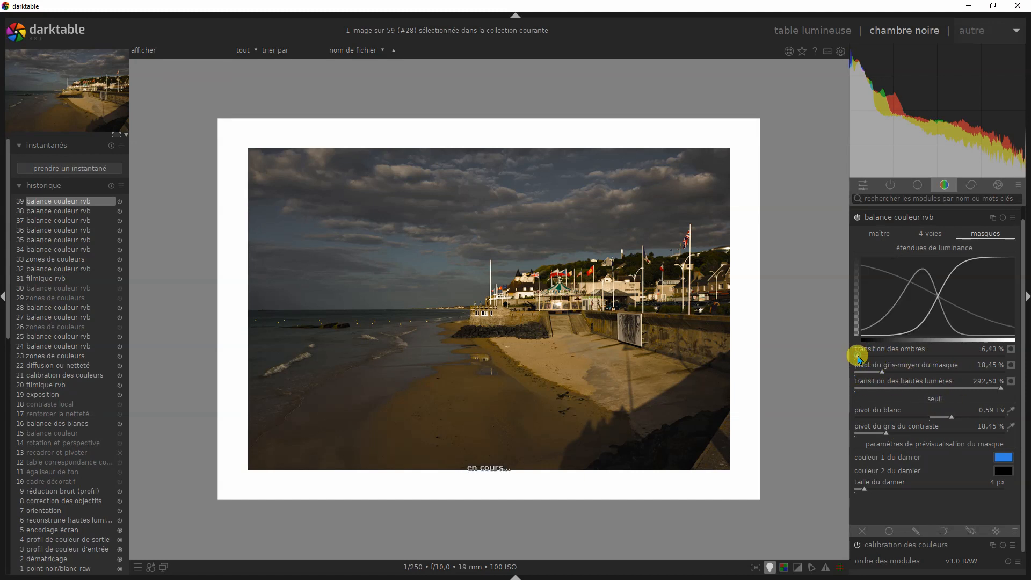
left_click(864, 391)
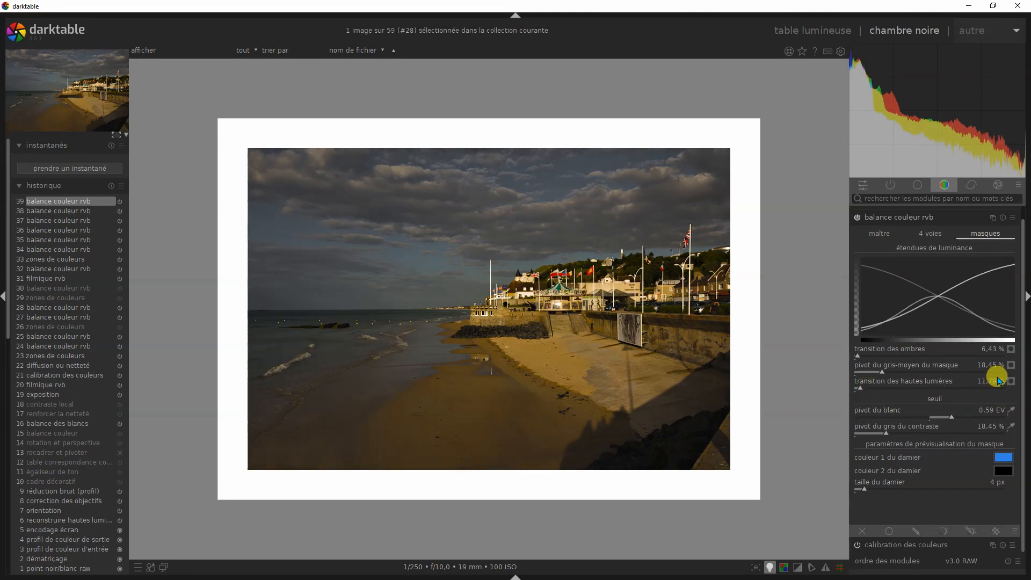
left_click(1006, 356)
left_click(1002, 387)
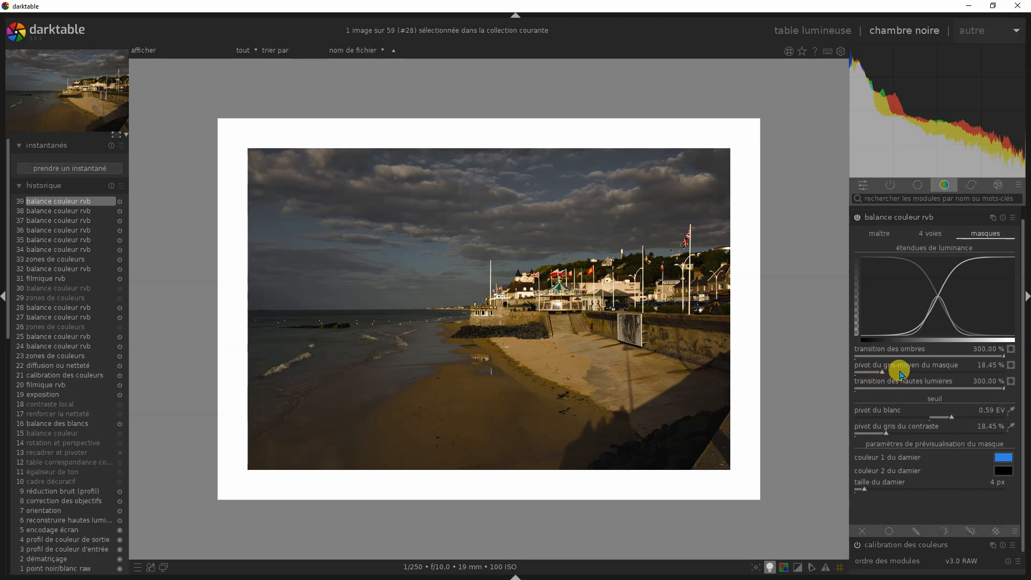
Try mask mid-grey pivots of 50.36 % and 7.86 %, set the pivot to 17.50 %, and reset both transitions to 100.00 %.
left_click(931, 372)
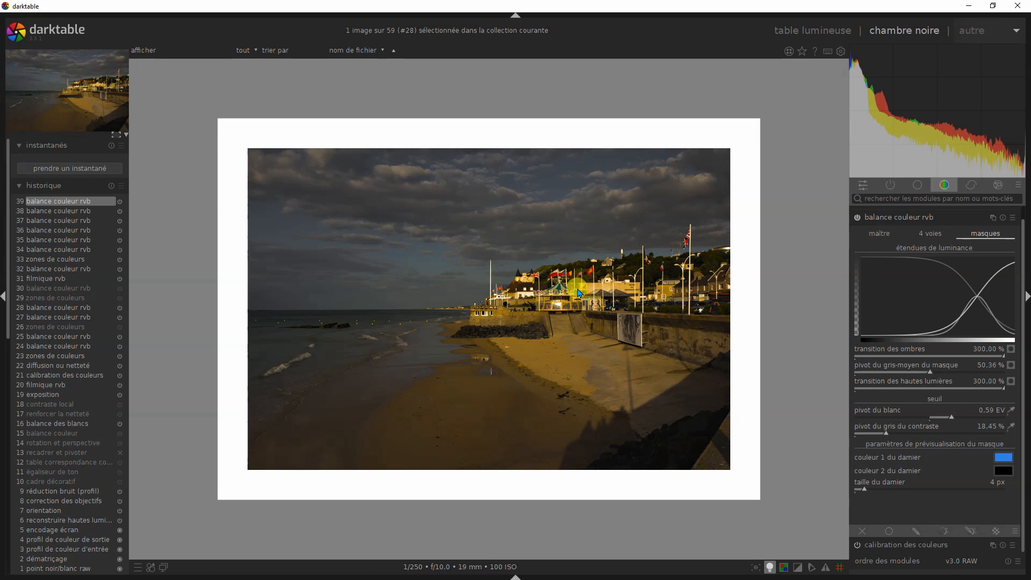
left_click(866, 372)
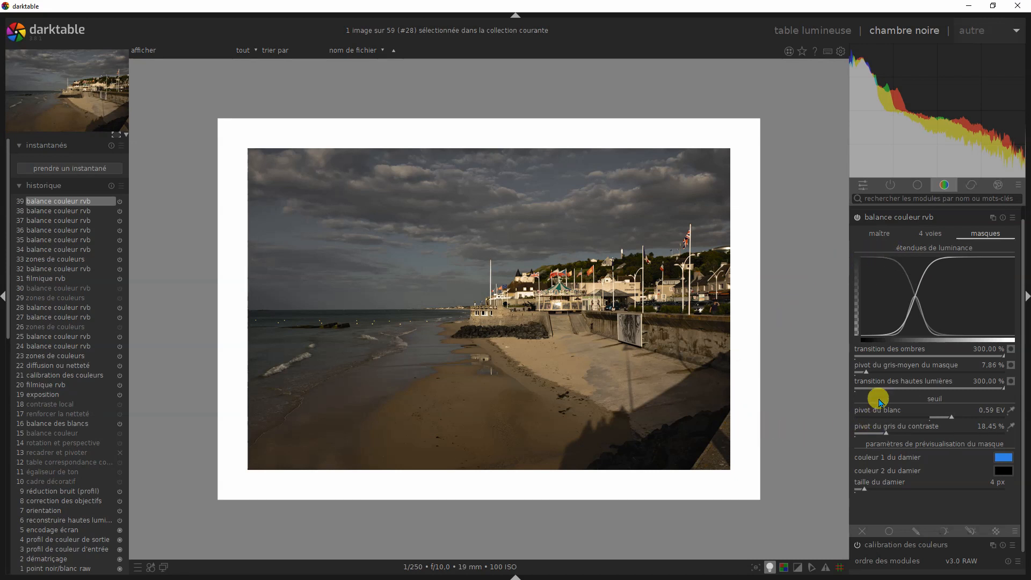
left_click(882, 374)
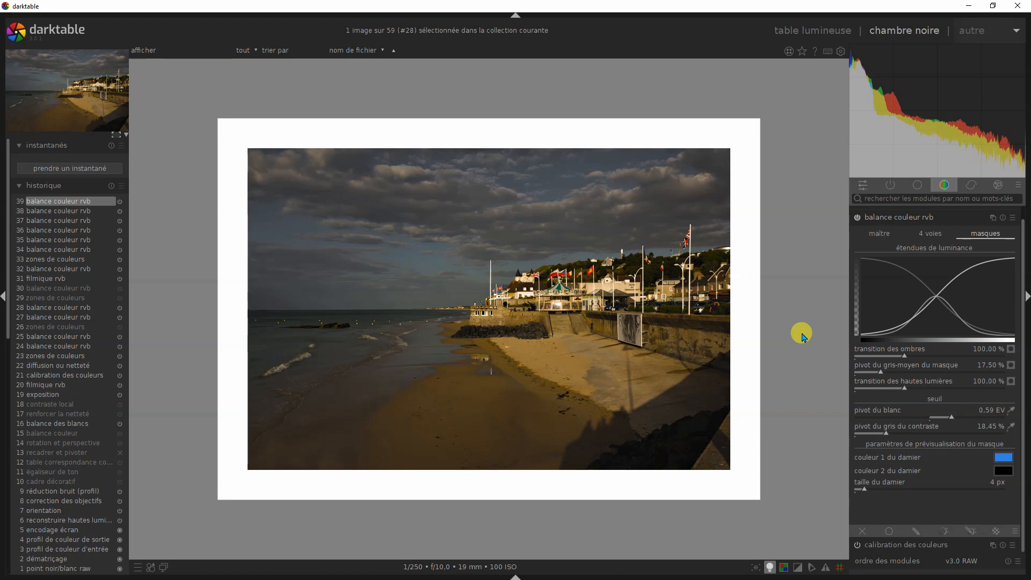
Try a shadows lift luminance of 3.57 %, highlights gains of 15.36 % and -23.57 %, and a lower power luminance, and reset all three.
left_click(878, 233)
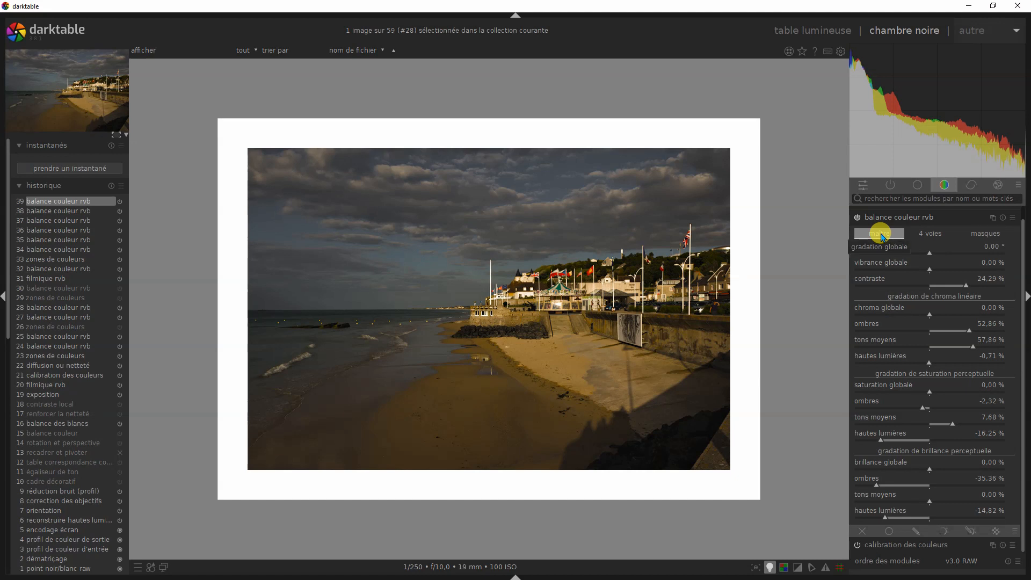
left_click(929, 236)
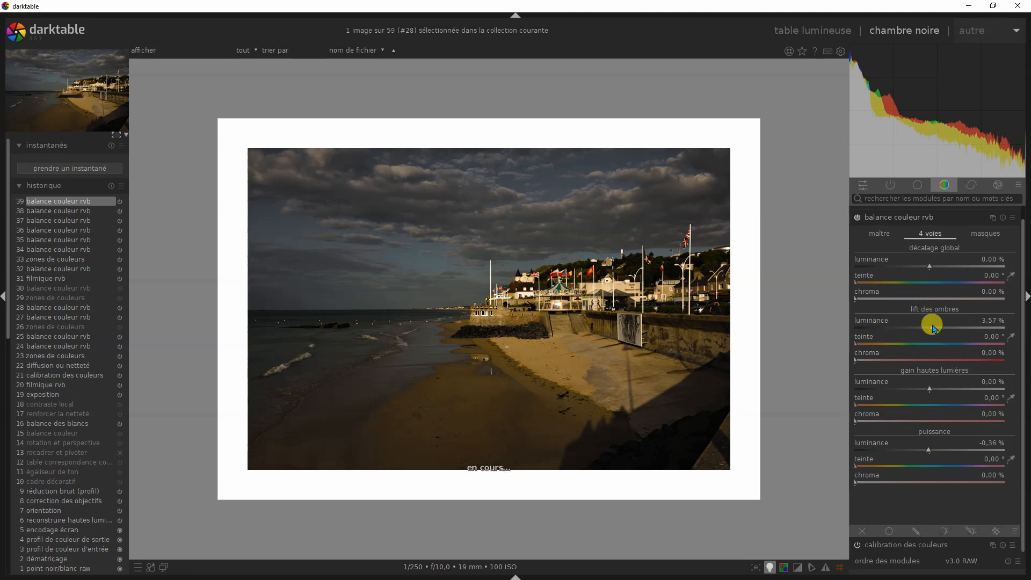
left_click(953, 390)
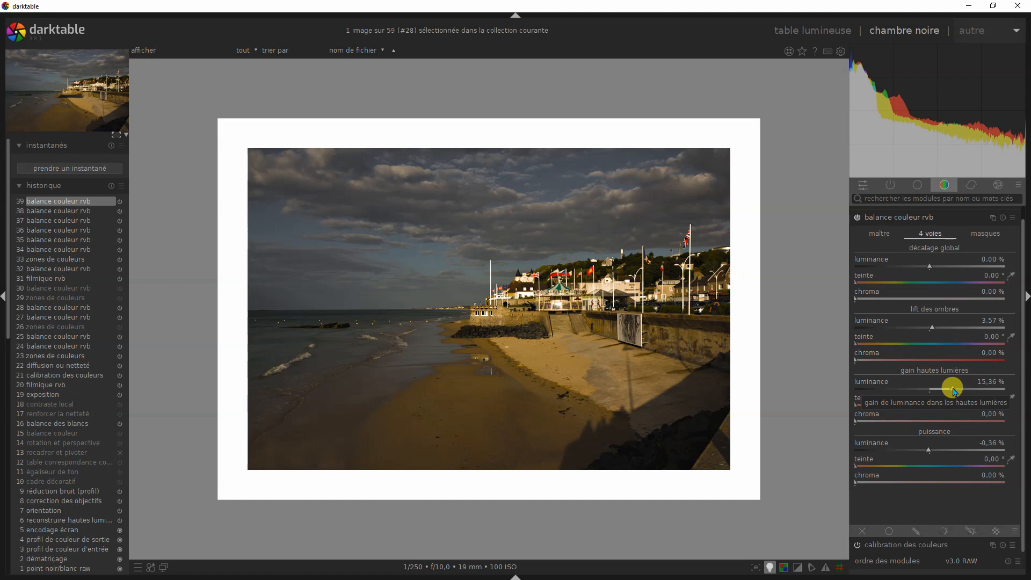
left_click(895, 390)
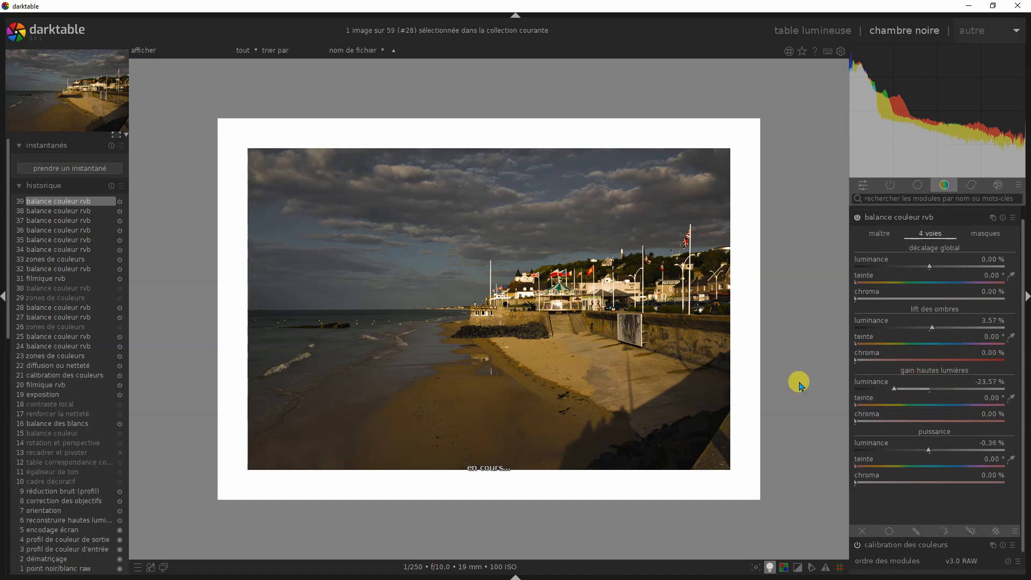
double_click(930, 391)
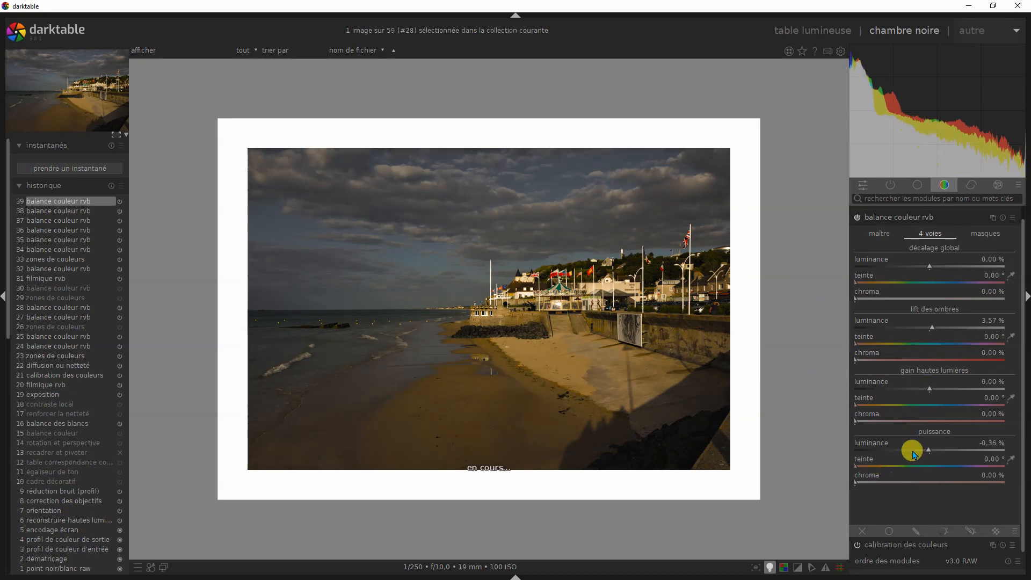
left_click(908, 450)
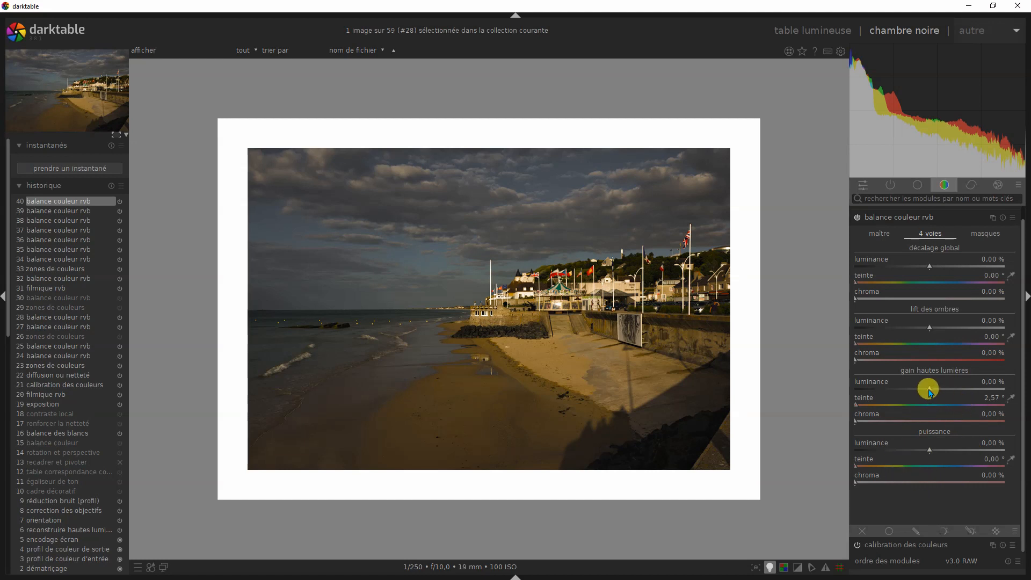
Tint the highlights gain with a hue of 2.57° and a chroma of 5.00 %, and pick a different hue.
left_click(874, 418)
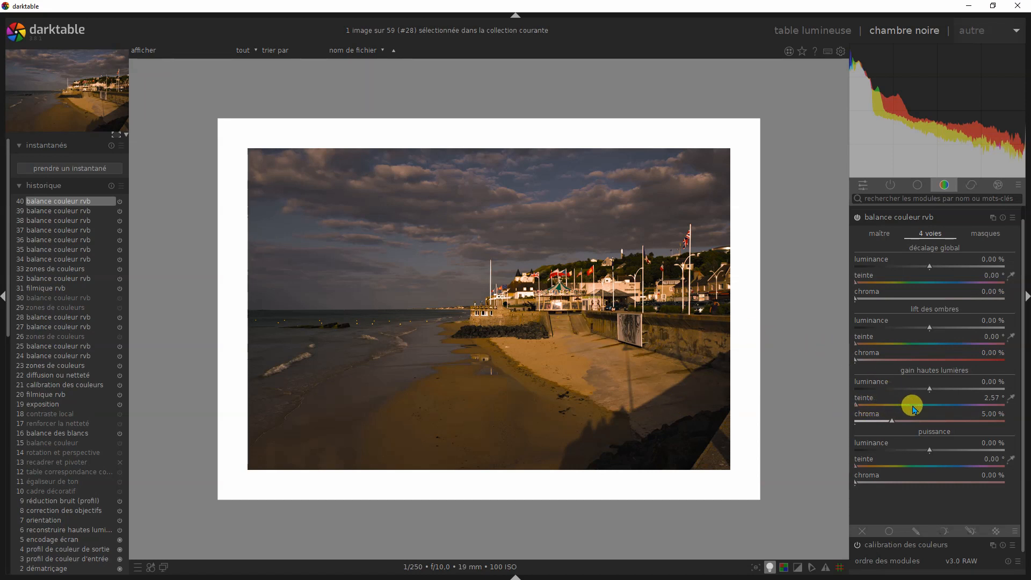
left_click(913, 407)
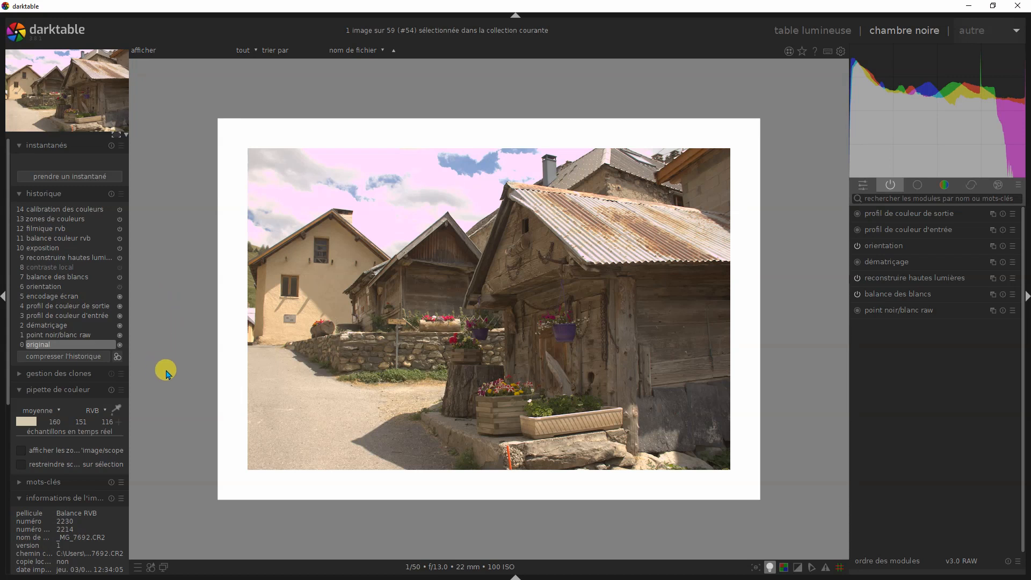
Restore the village photo's history up to its colour calibration entry, and enable LCh highlight reconstruction with a clipping threshold of 0.621.
left_click(49, 211)
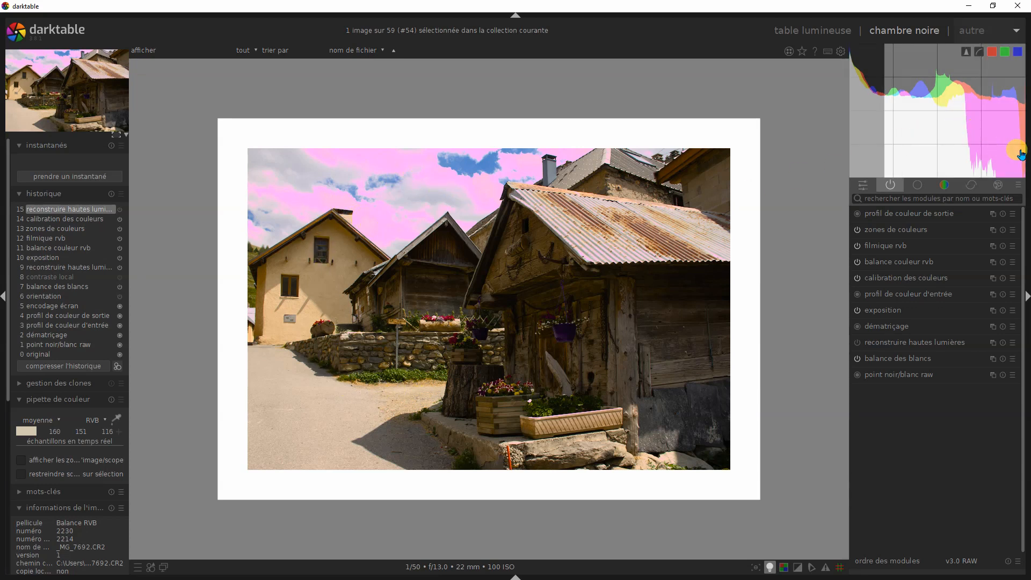
left_click(858, 344)
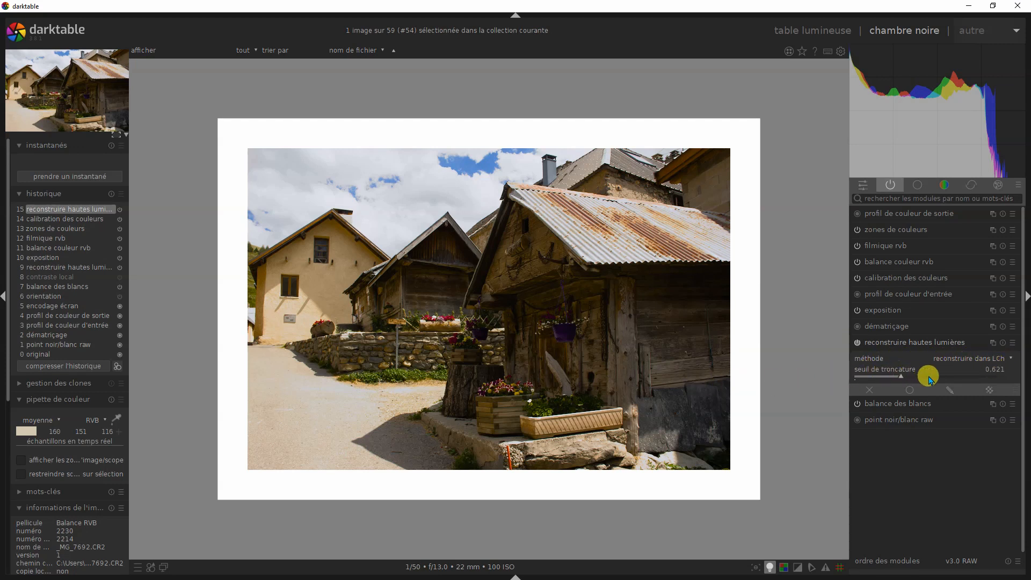
Try highlight reconstruction clipping thresholds of 1.143 and 0.764, and set the threshold to 0.714.
left_click_drag(901, 379, 941, 382)
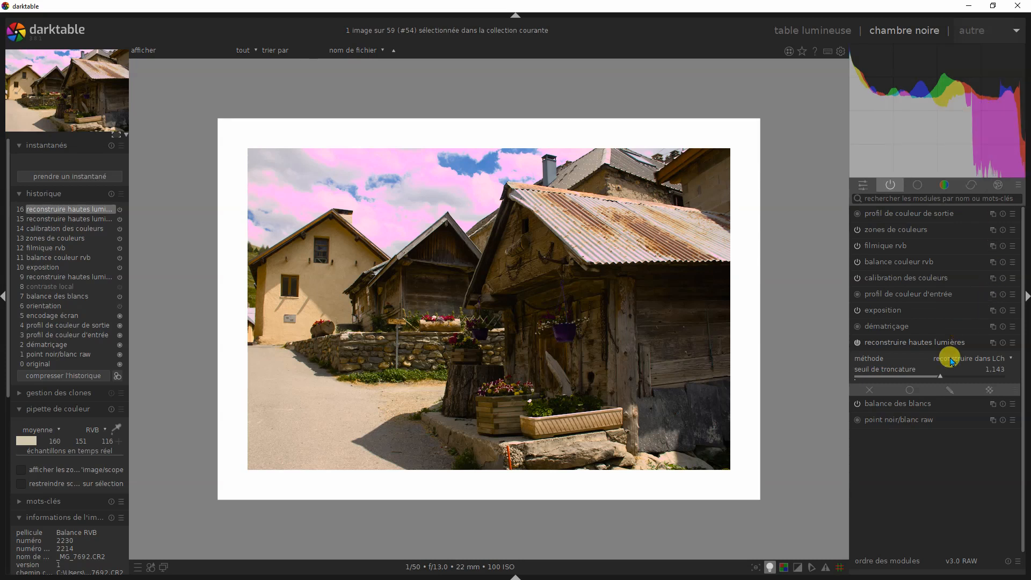
left_click_drag(931, 378, 913, 379)
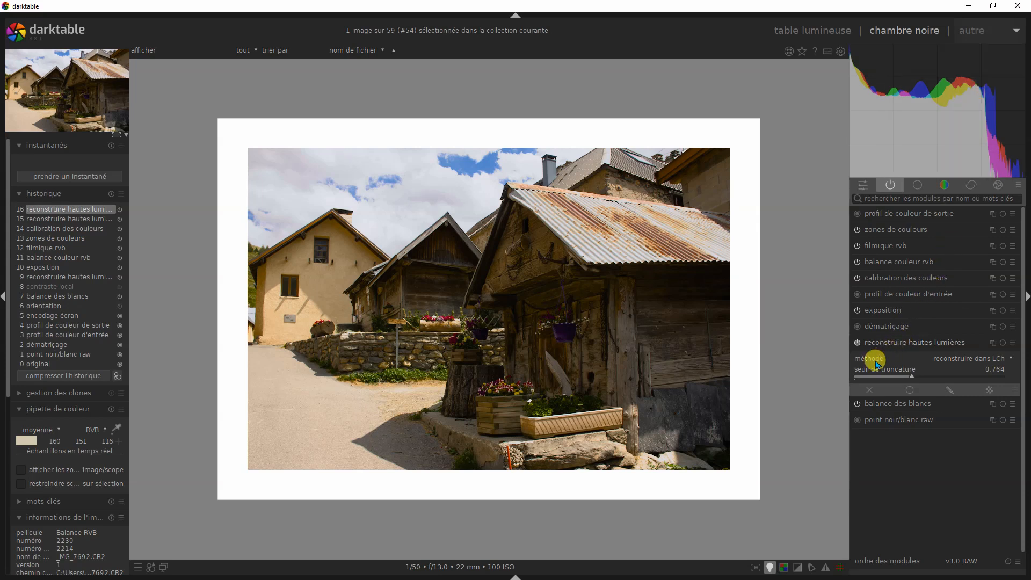
scroll(910, 378, "down", 1)
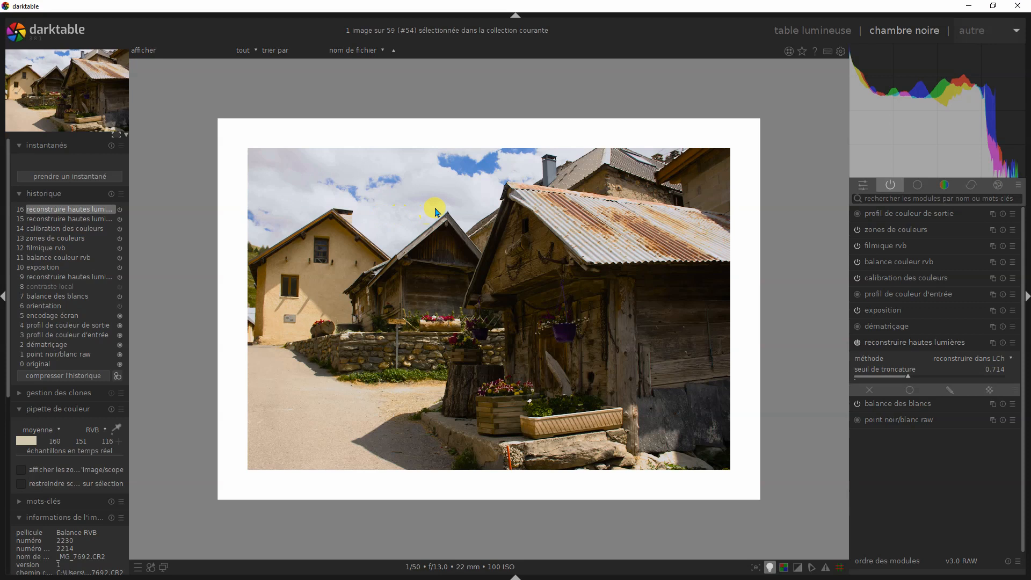
left_click(899, 344)
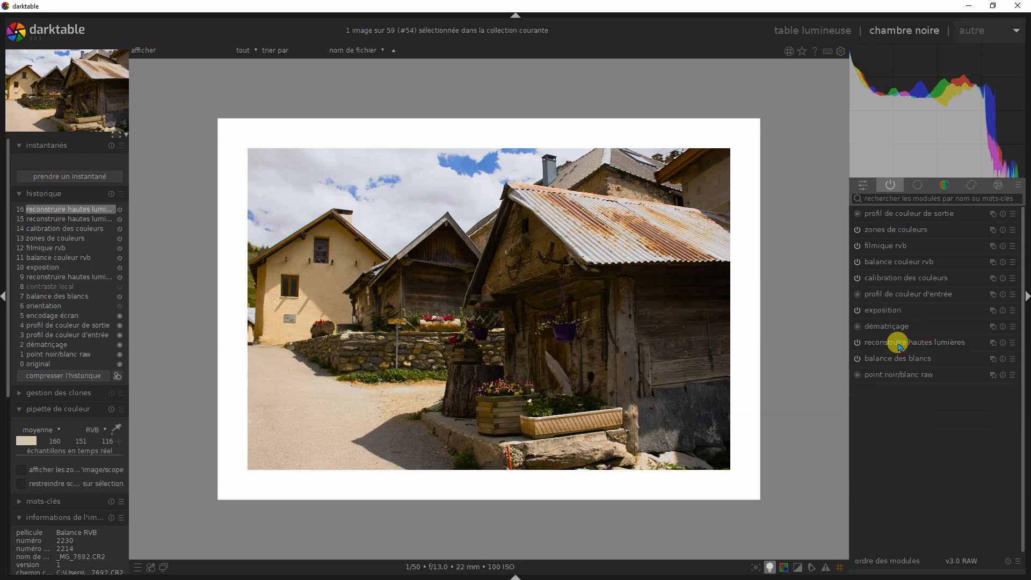
Review the exposition settings, and compare the photo with filmique rvb switched off and back on.
left_click(884, 311)
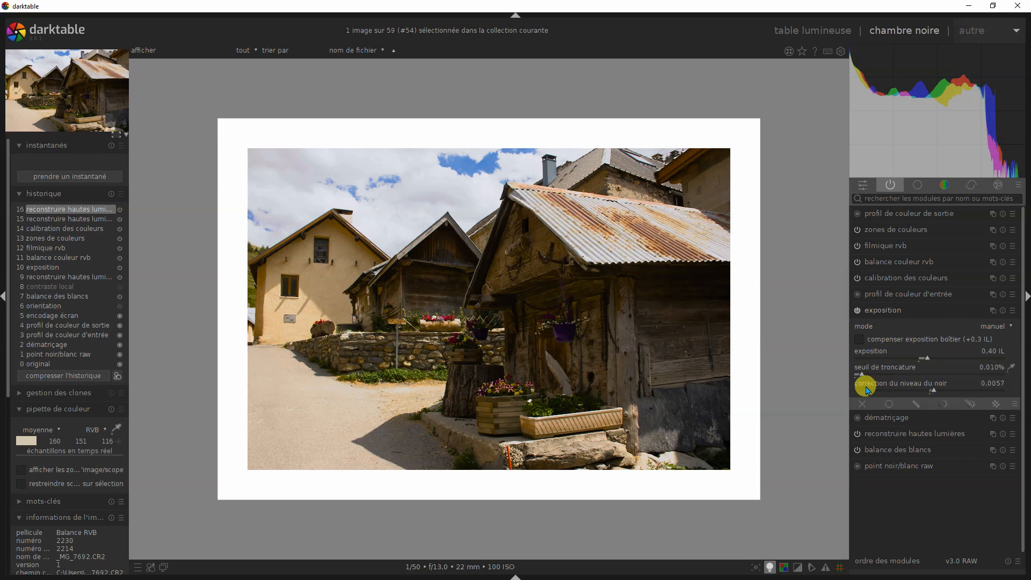
left_click(886, 315)
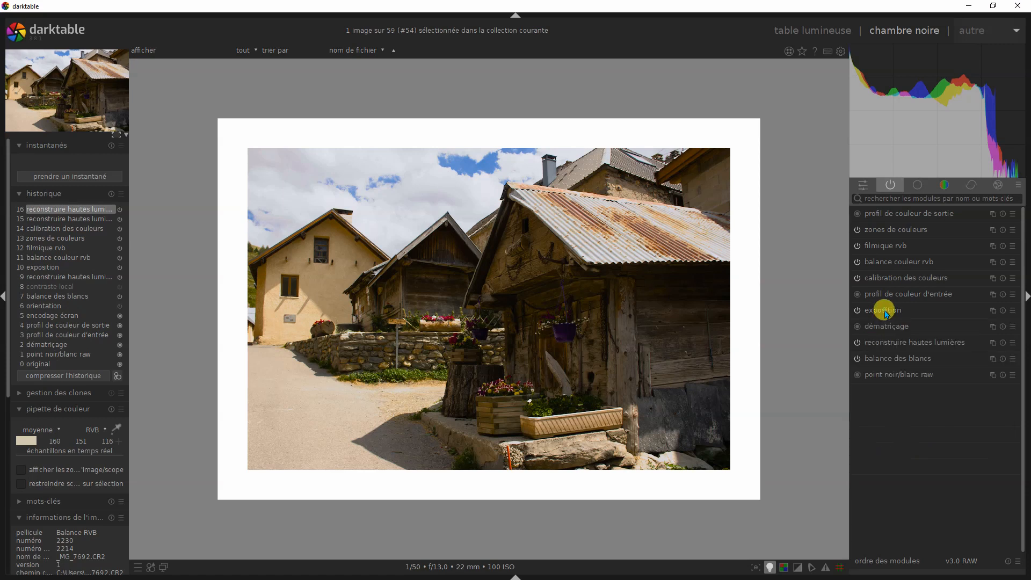
left_click(858, 246)
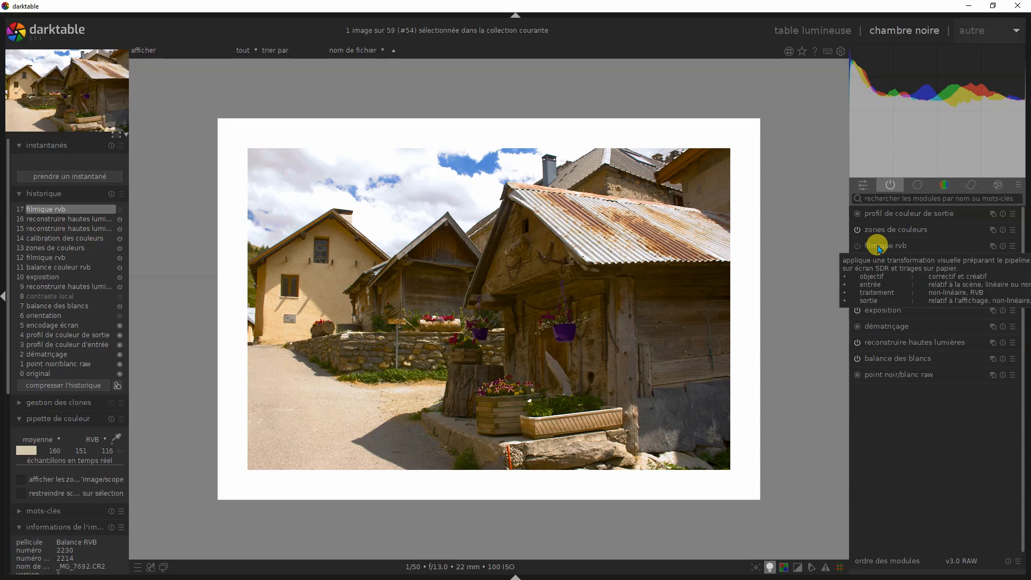
left_click(879, 247)
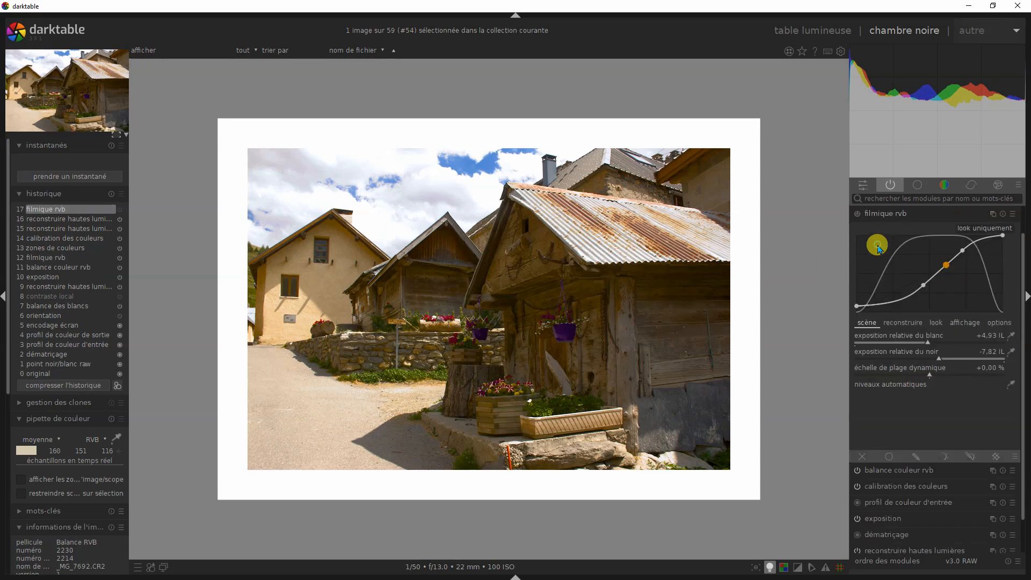
left_click(858, 218)
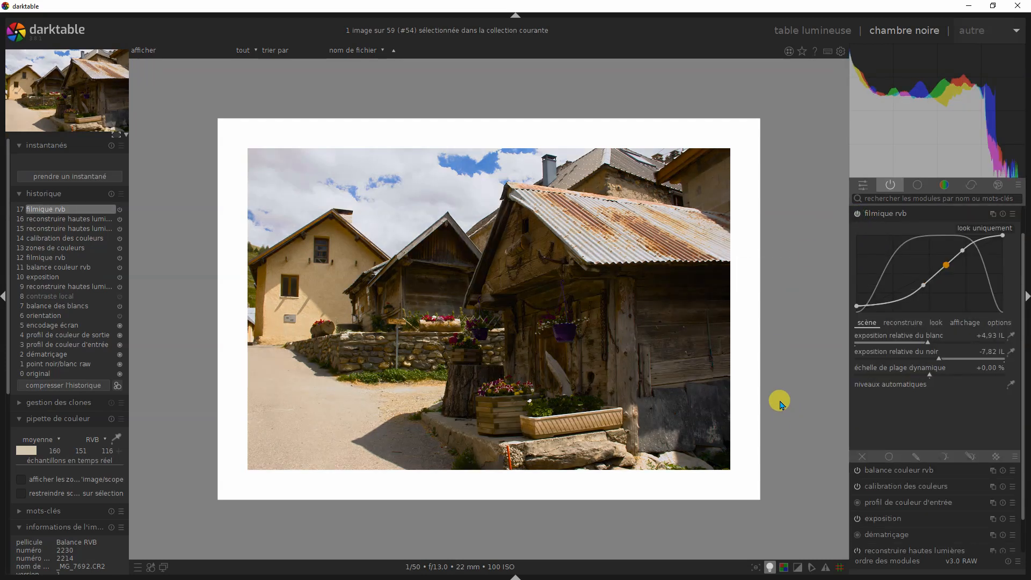
left_click(879, 213)
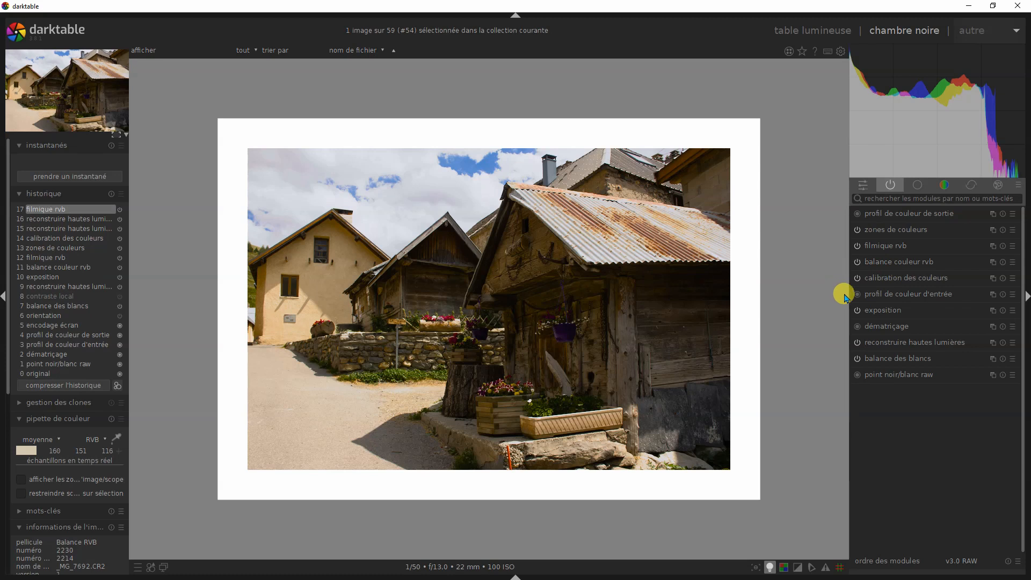
Try daylight illuminant temperatures of 5786 K and 4271 K in calibration des couleurs, and bring the temperature to about 4686 K.
left_click(906, 281)
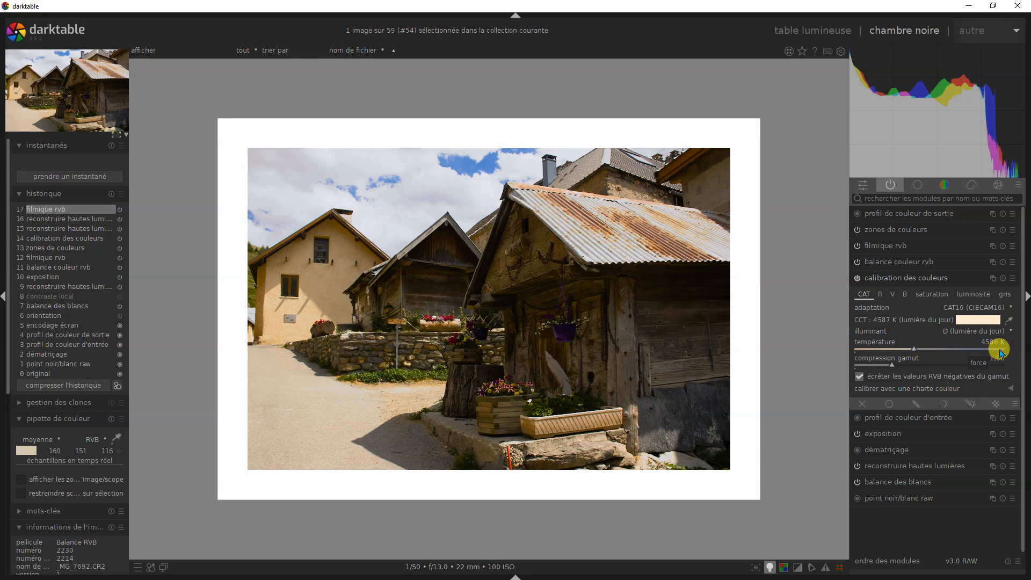
left_click(961, 350)
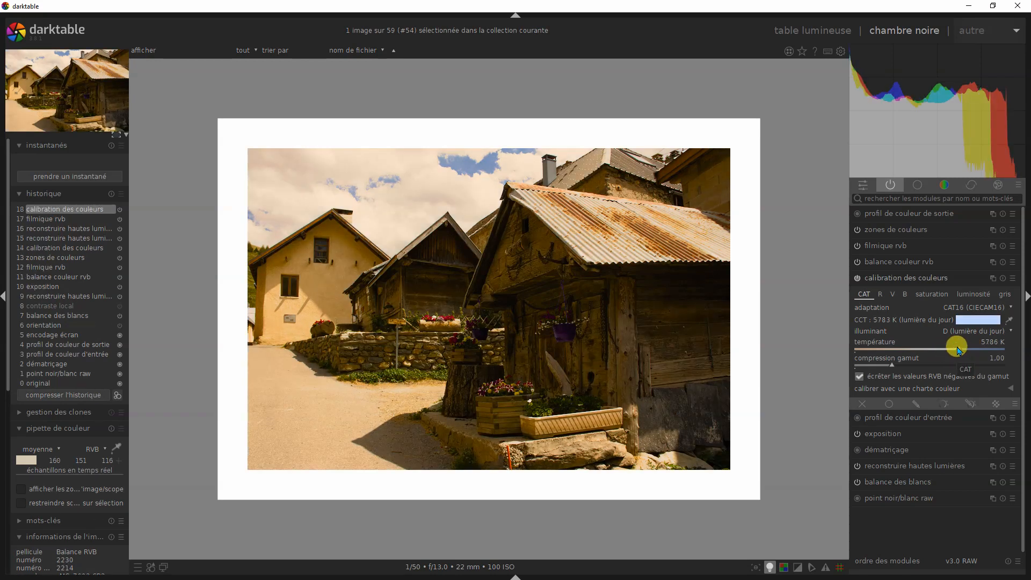
left_click(903, 350)
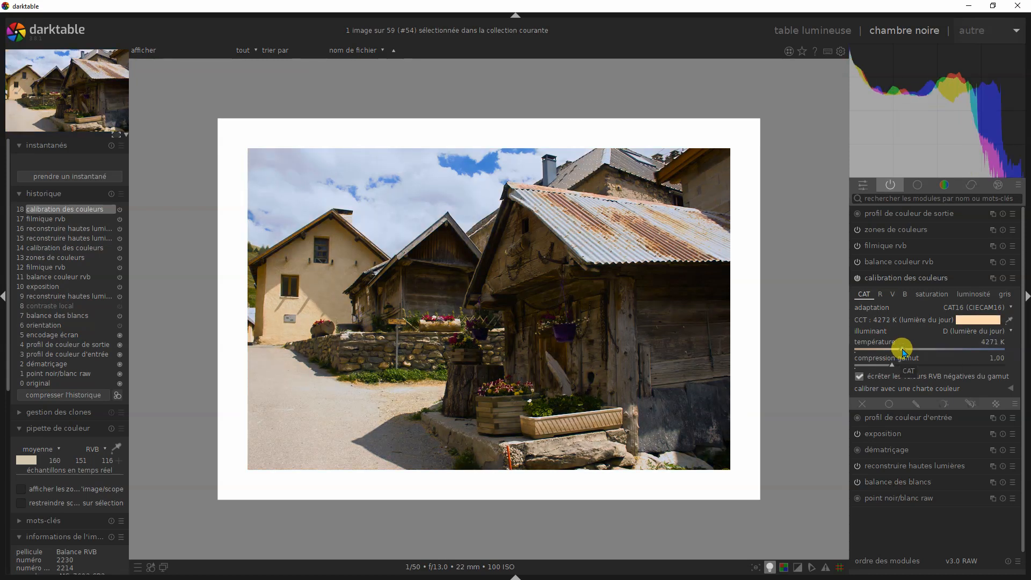
mouse_move(915, 350)
left_mouse_down()
mouse_move(874, 349)
mouse_move(925, 352)
left_mouse_up()
scroll(920, 352, "down", 2)
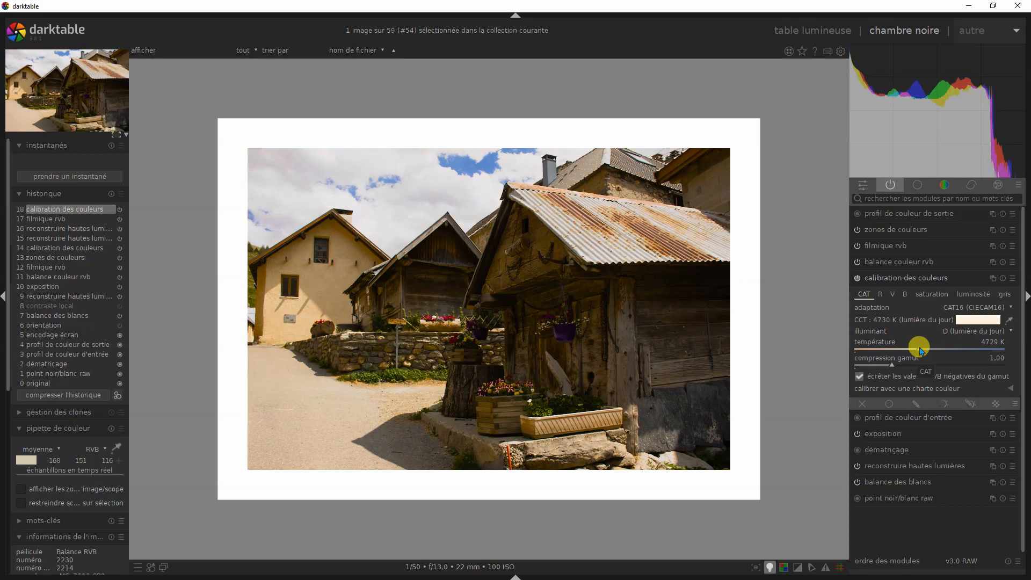
scroll(920, 352, "down", 1)
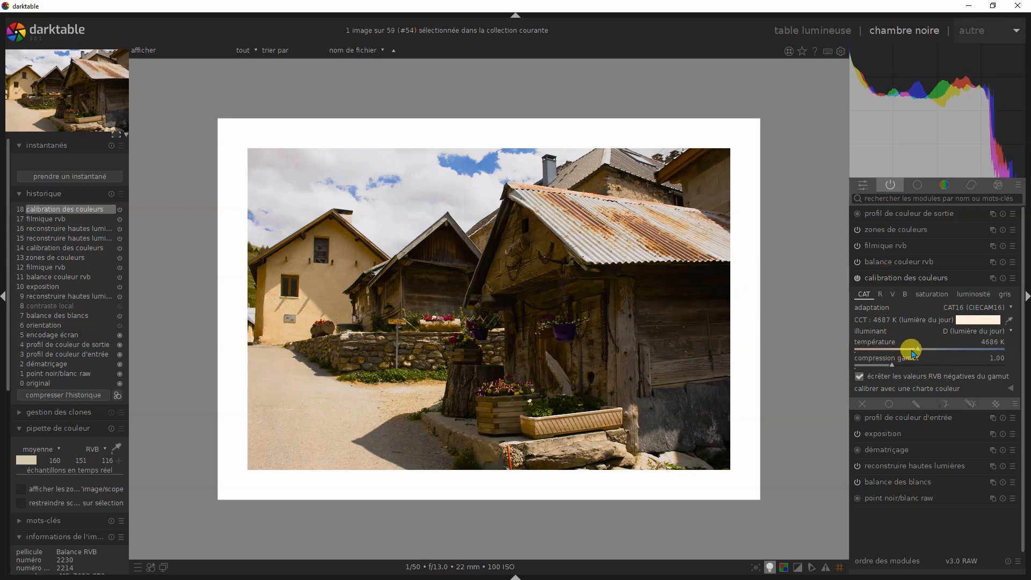
left_click(882, 279)
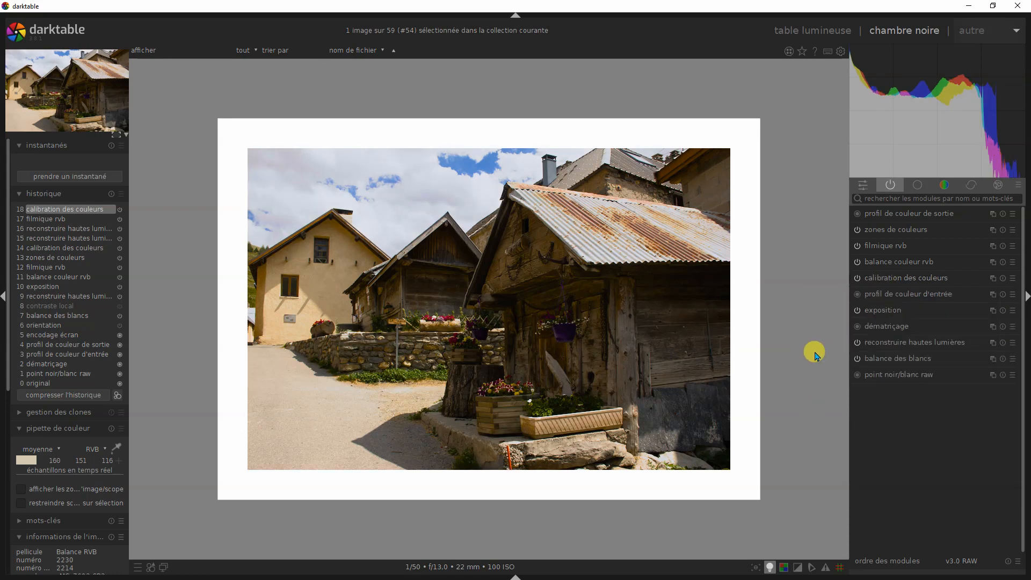
Disable zones de couleurs and reset the balance couleur rvb parameters to their defaults.
left_click(858, 262)
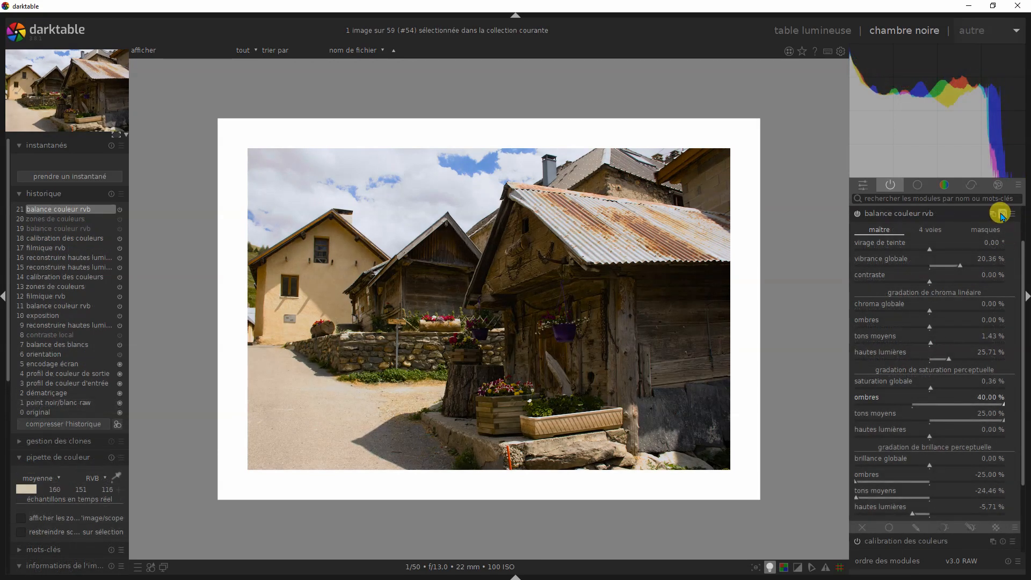
left_click(1002, 214)
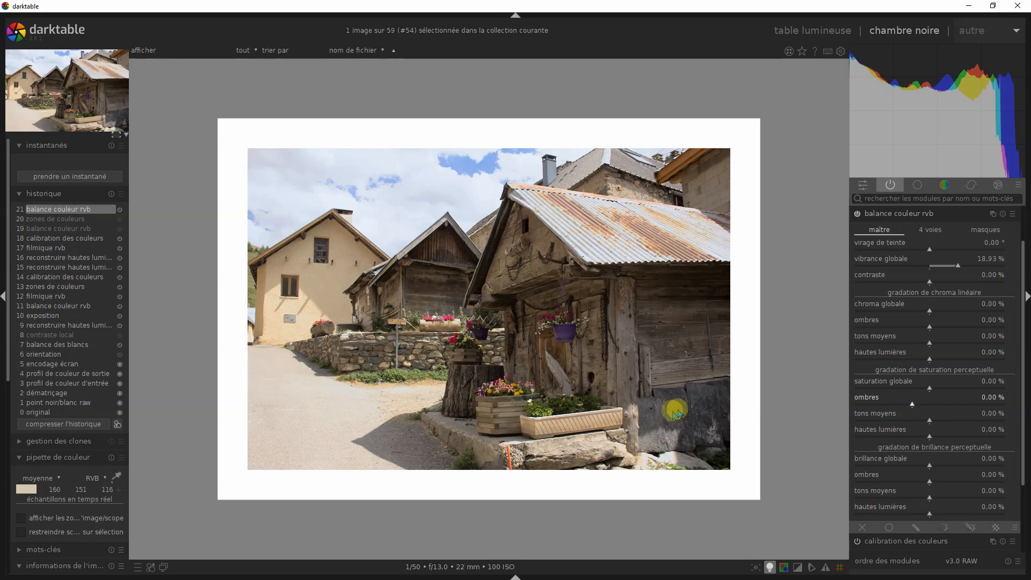
Set the global vibrance to 20.00 % and the highlights' linear chroma to 42.14 % in balance couleur rvb.
left_click(932, 267)
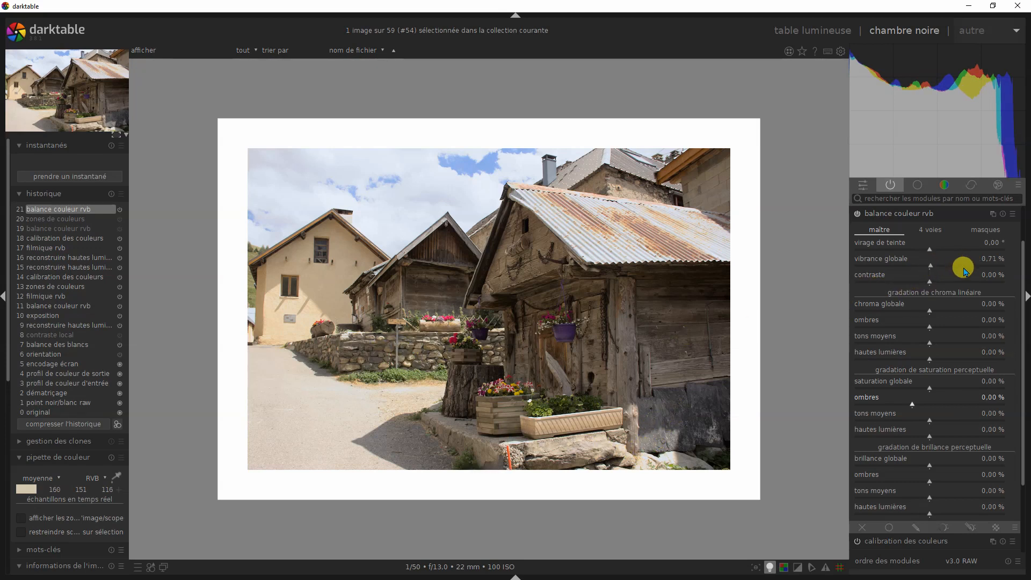
left_click(961, 265)
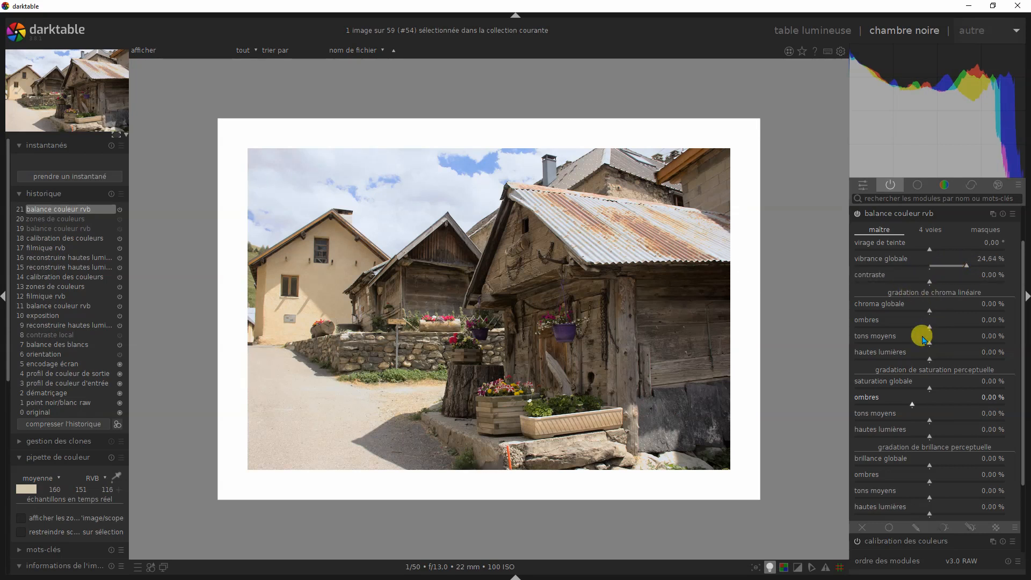
left_click(960, 266)
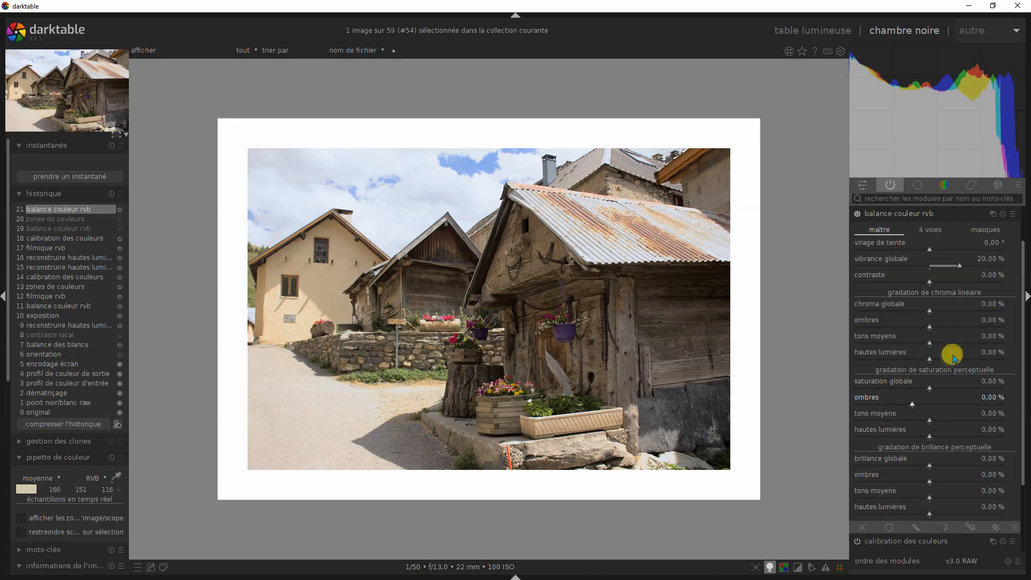
left_click_drag(948, 358, 960, 363)
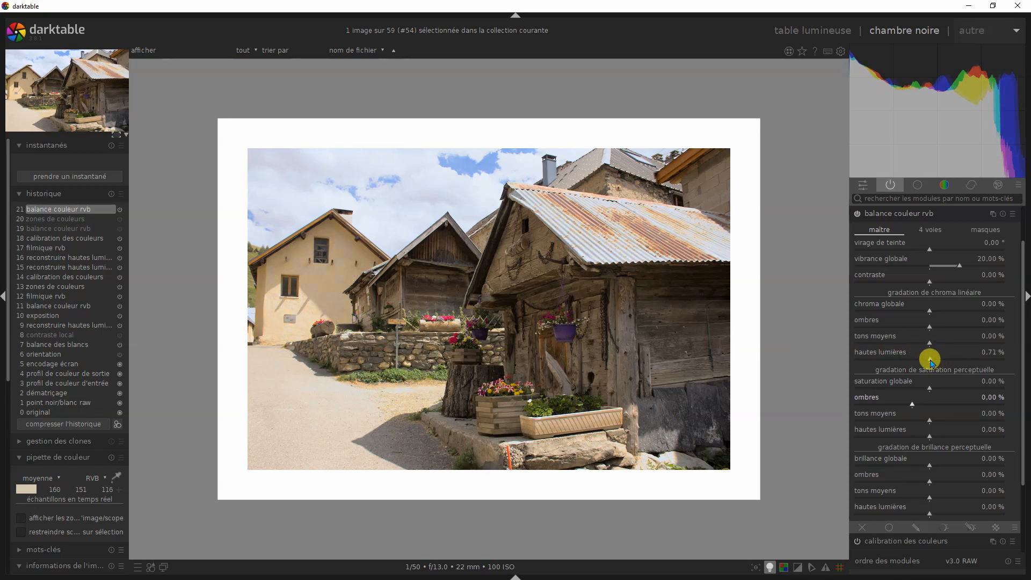
left_click(962, 360)
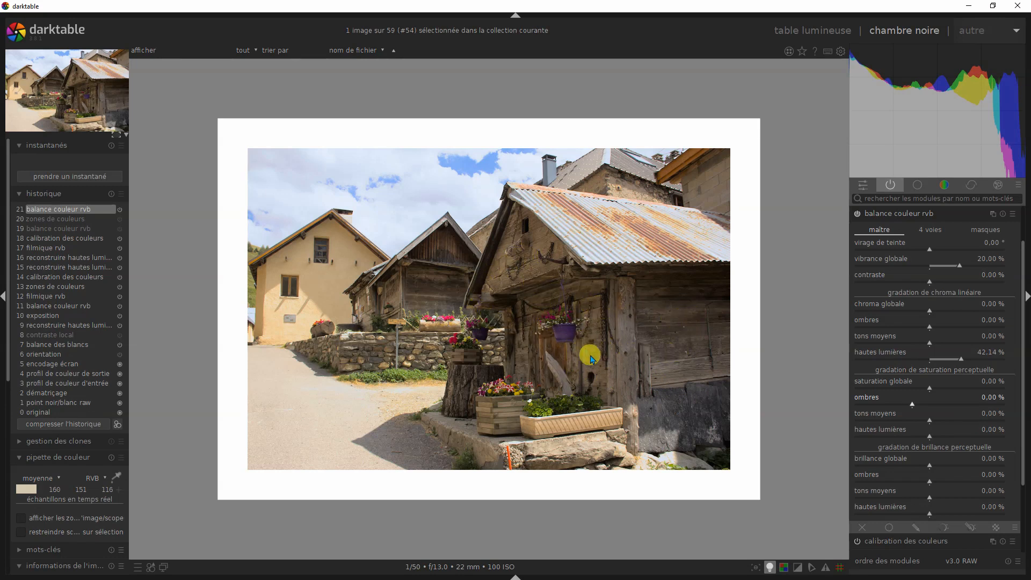
Raise the shadows' perceptual saturation to 40.00 %, compare it with nearly zero, and restore 40.00 %.
left_click(971, 404)
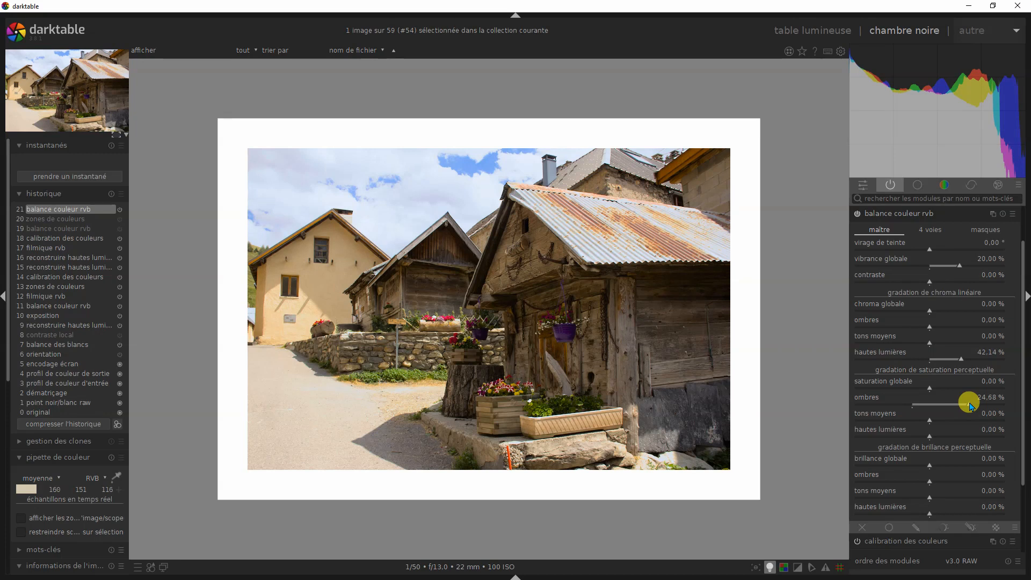
left_click_drag(970, 406, 1006, 409)
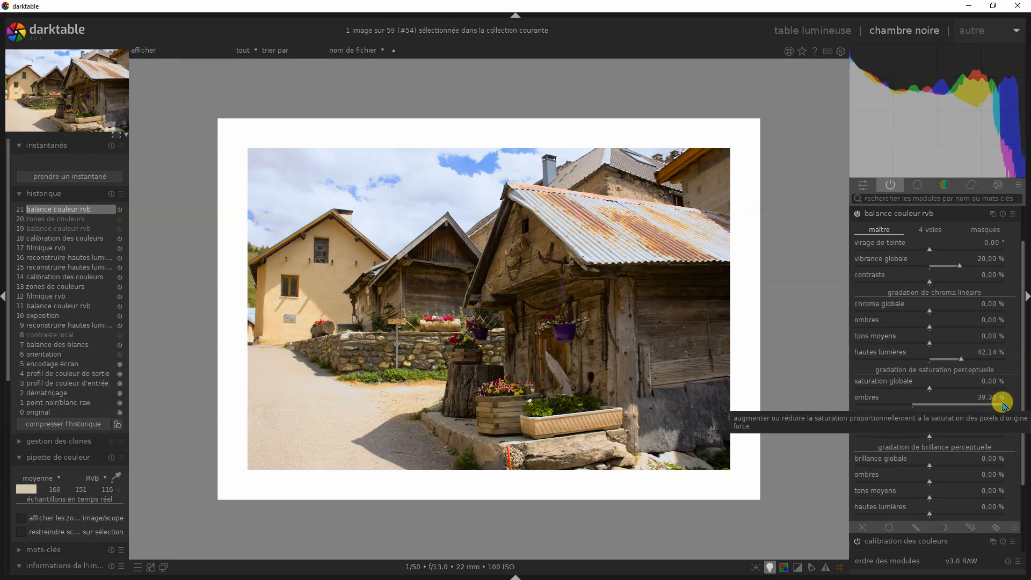
right_click(1005, 407)
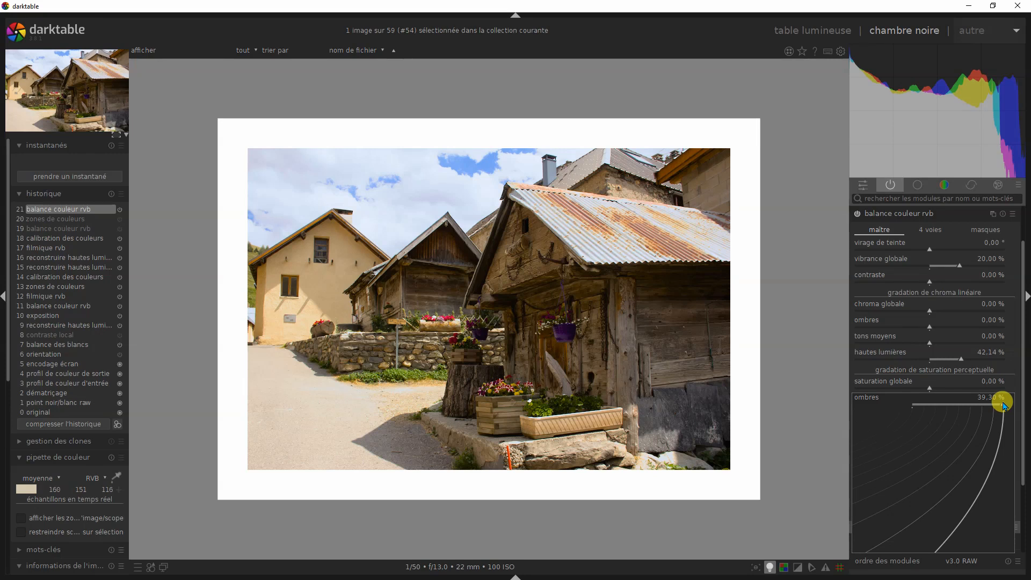
key("Return")
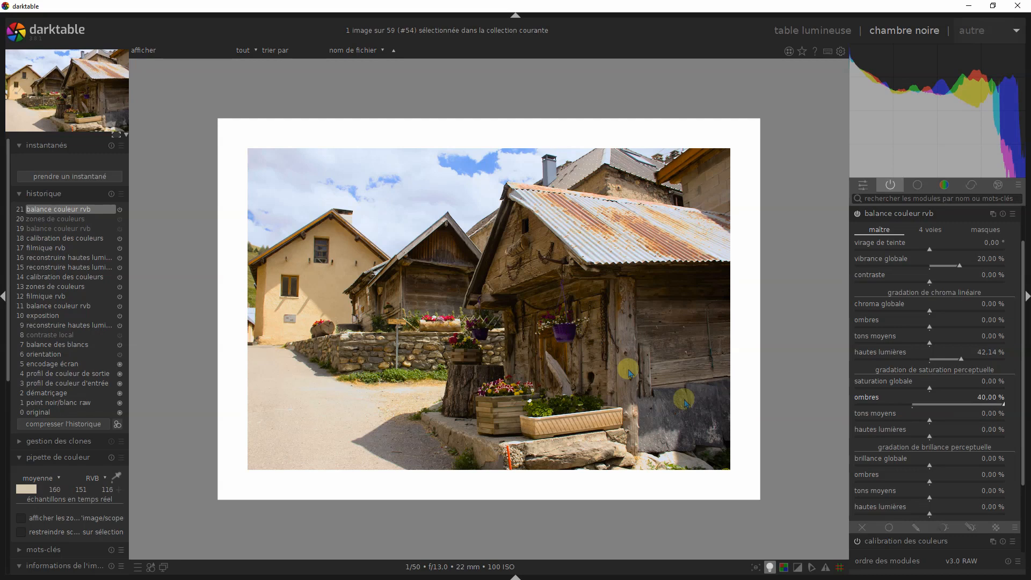
left_click(914, 404)
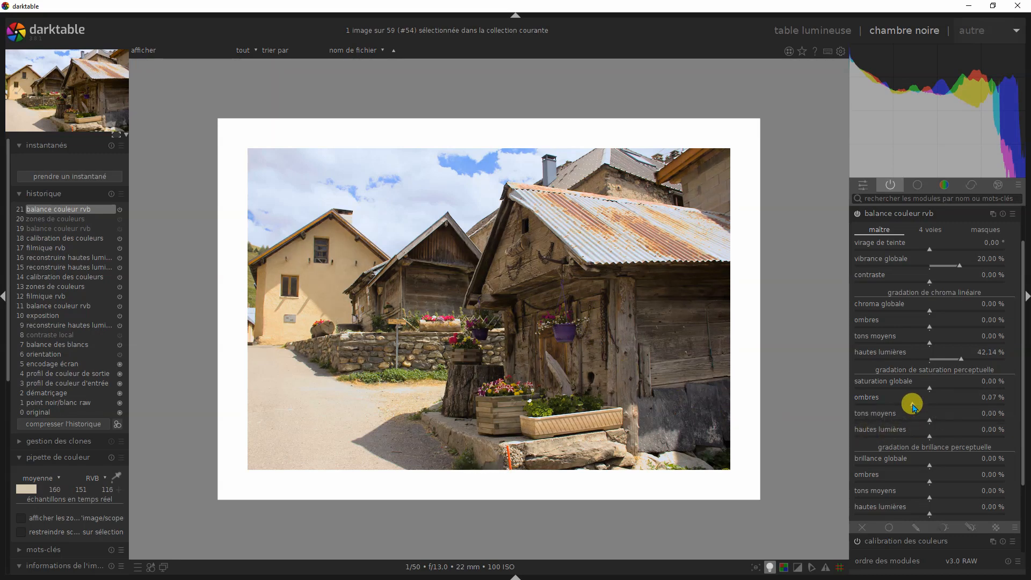
left_click(1002, 406)
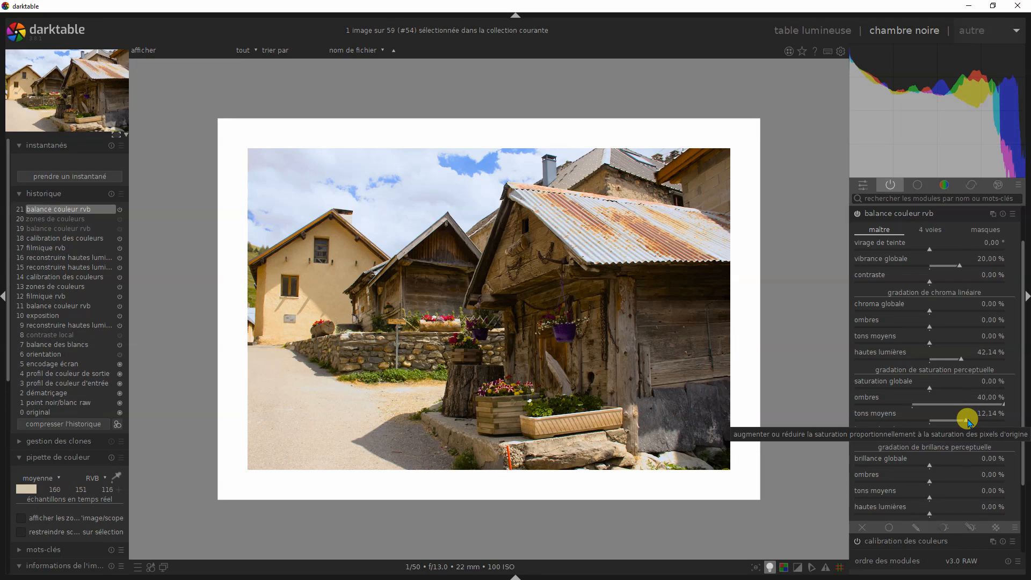
Compare the mid-tones' perceptual saturation near zero and at 12.32 %, and raise it to 25.00 %.
left_click(931, 421)
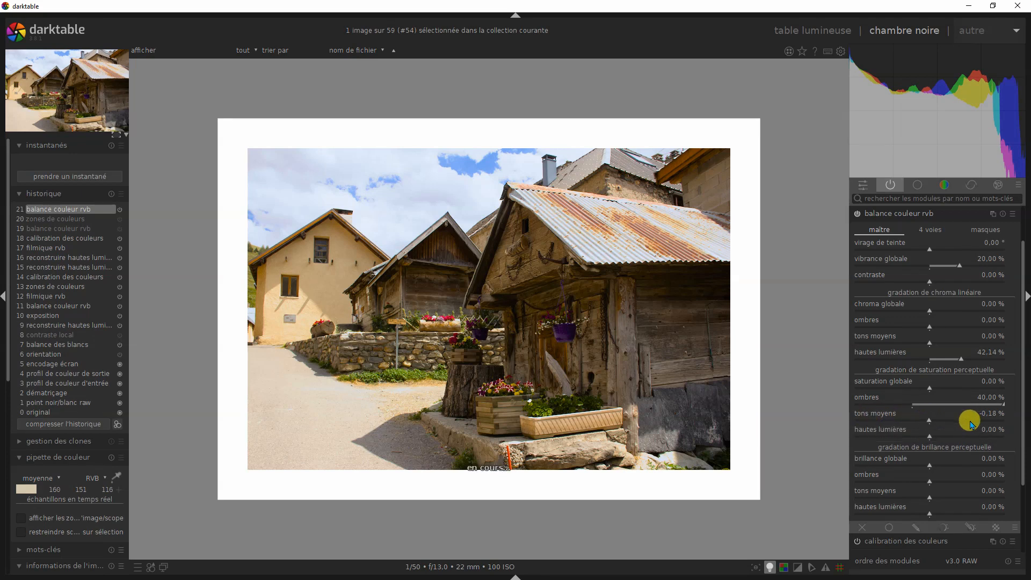
left_click(966, 423)
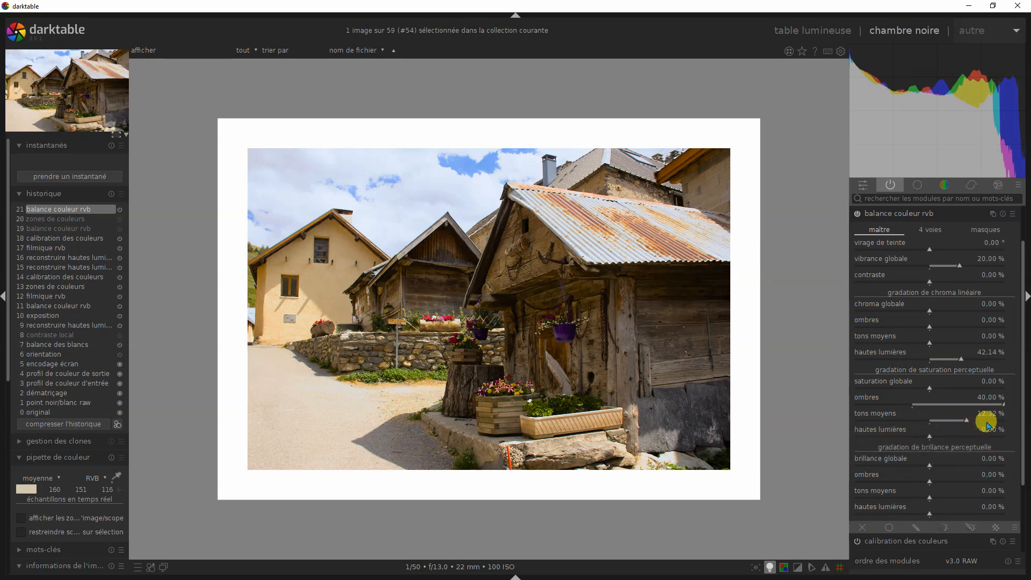
left_click_drag(985, 422, 1020, 421)
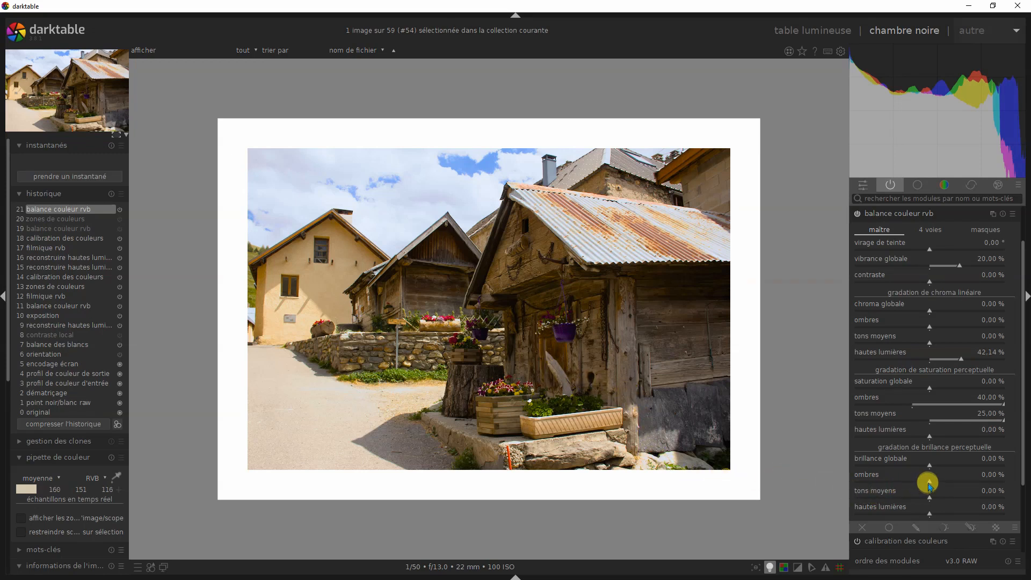
Lower the perceptual brilliance to -25.00 % for shadows, -24.82 % for mid-tones and -13.21 % for highlights.
left_click(864, 482)
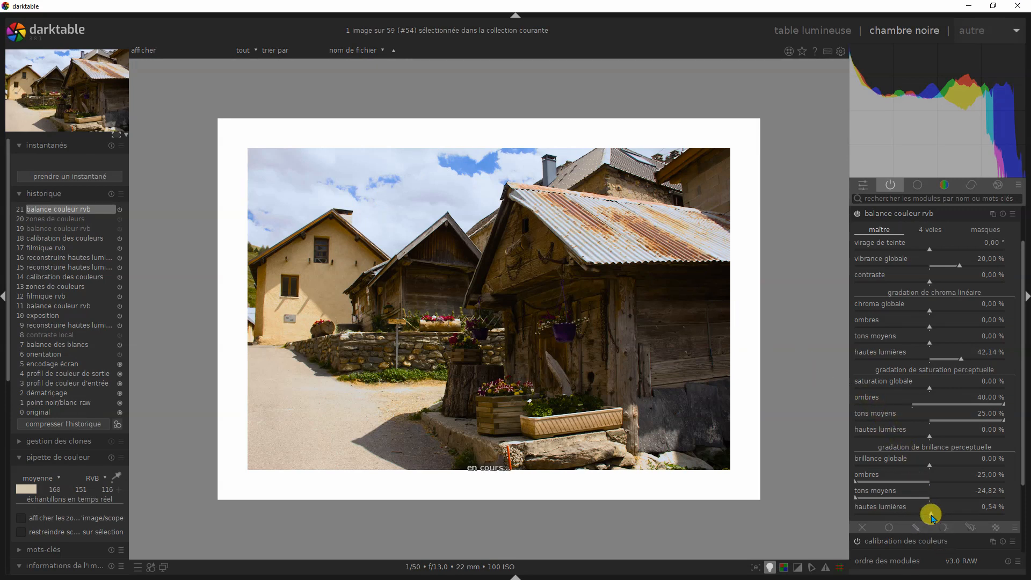
left_click(891, 517)
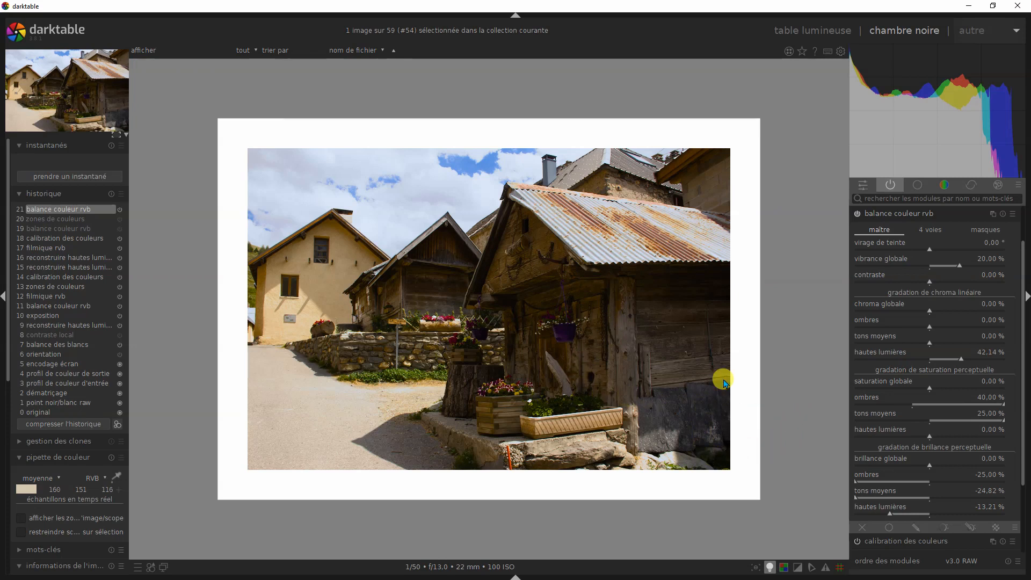
Tint the 4-way highlights gain at hue 88.41° with 0.79 % chroma, and sample the metal roof's edge with the colour picker.
left_click(928, 237)
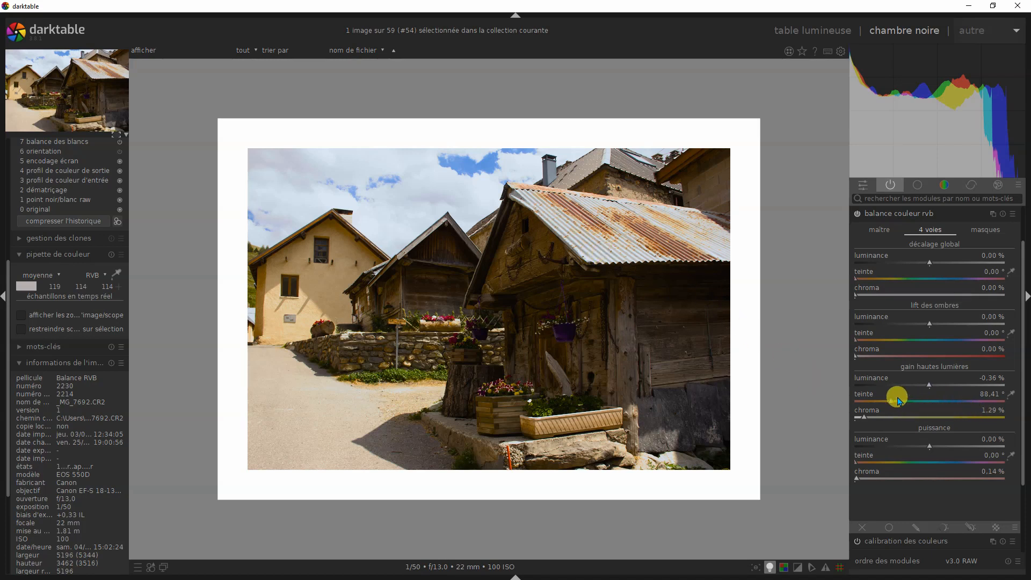
left_click(1014, 396)
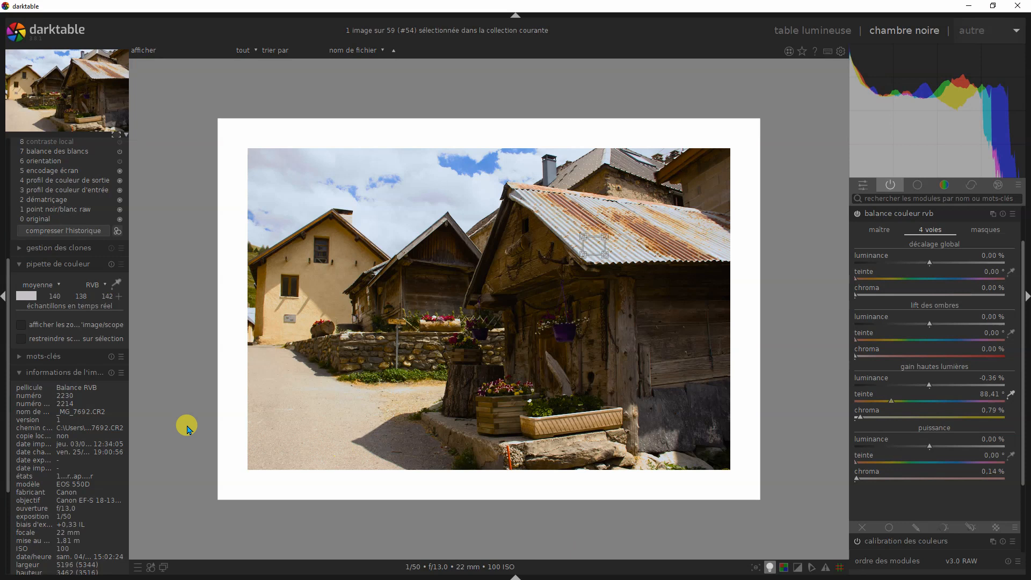
left_click(122, 285)
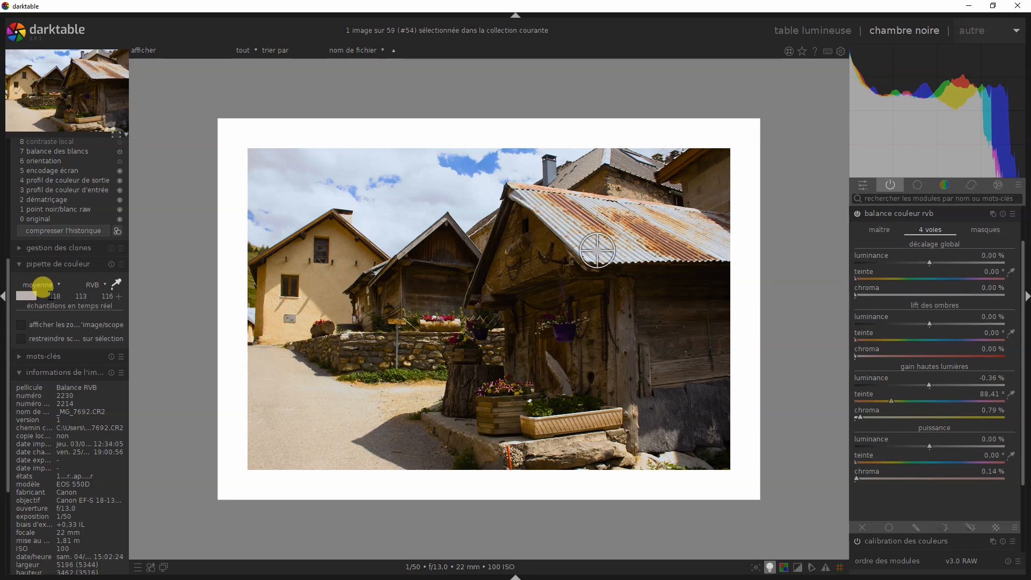
mouse_move(50, 295)
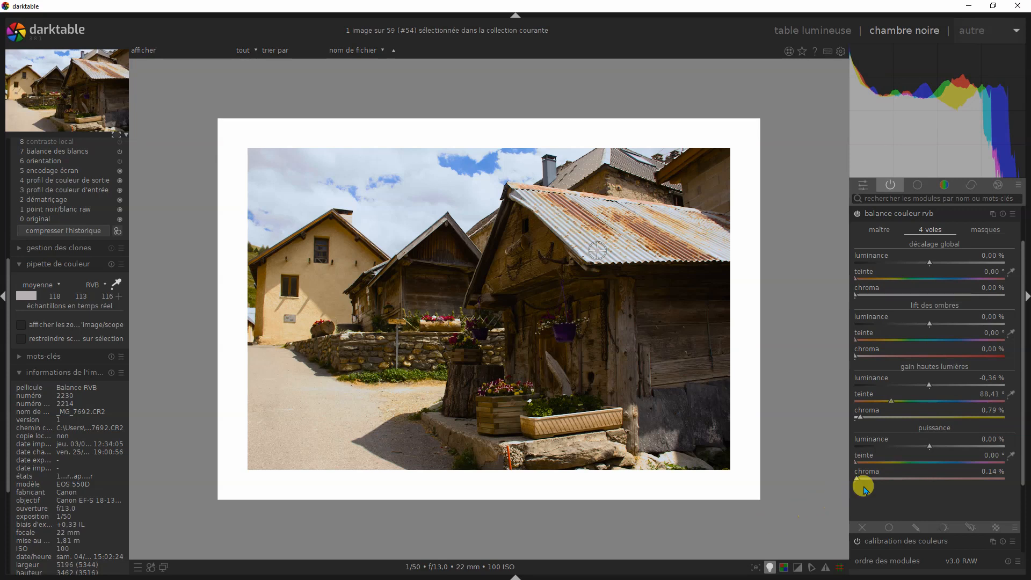
Try -2.14 % luminance in the 4-way power section and reset it.
left_click(915, 446)
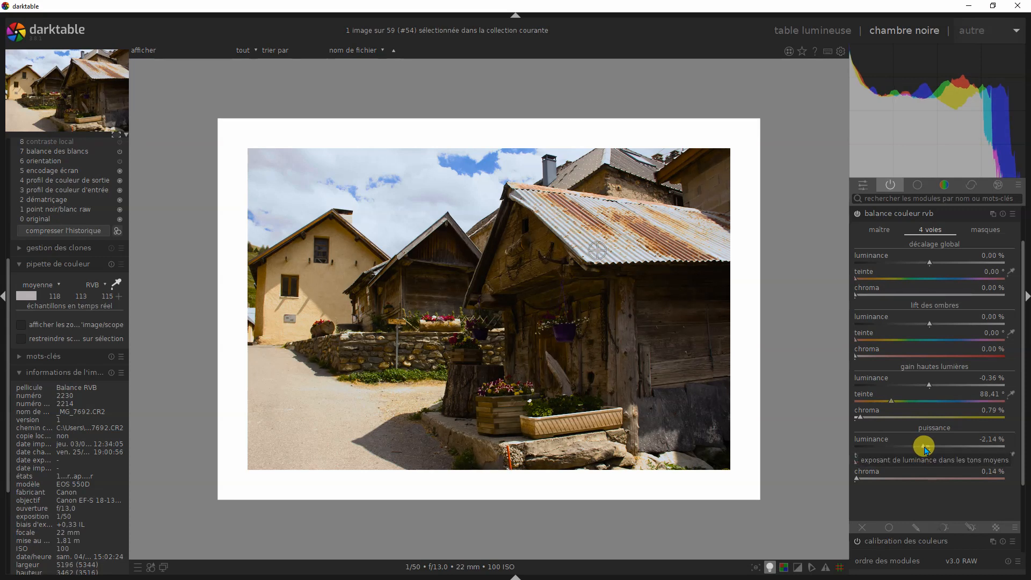
double_click(928, 449)
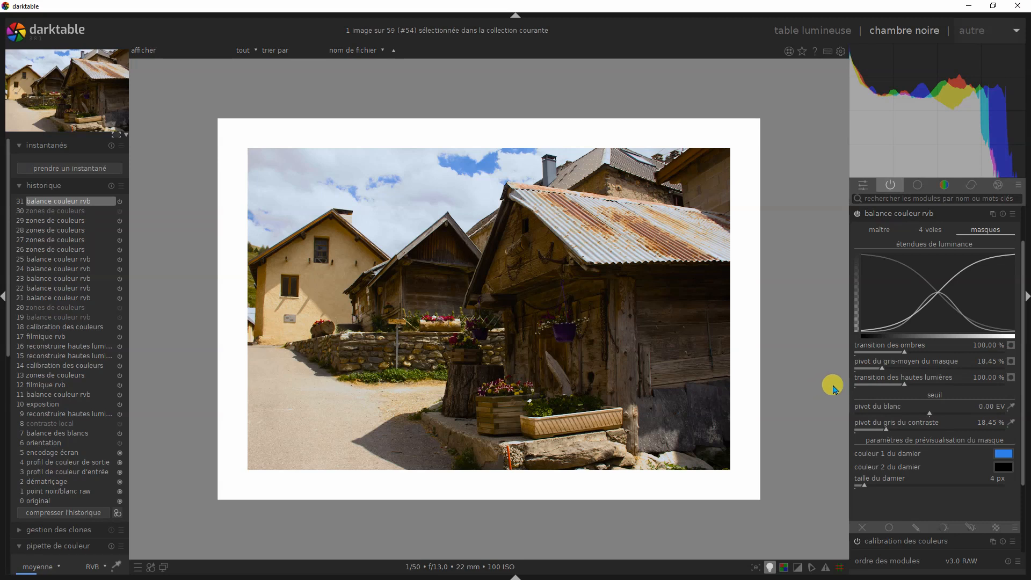
Compare the mask's middle-grey pivot at 23.21 %, 18.45 % and 25.36 %, and settle on 23.93 %.
left_click(890, 370)
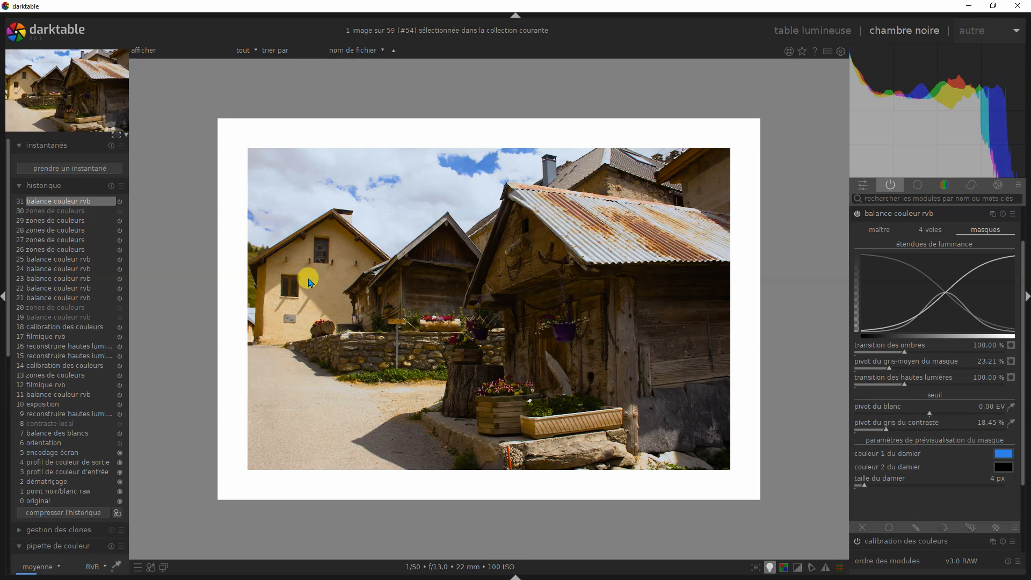
left_click(886, 369)
double_click(885, 370)
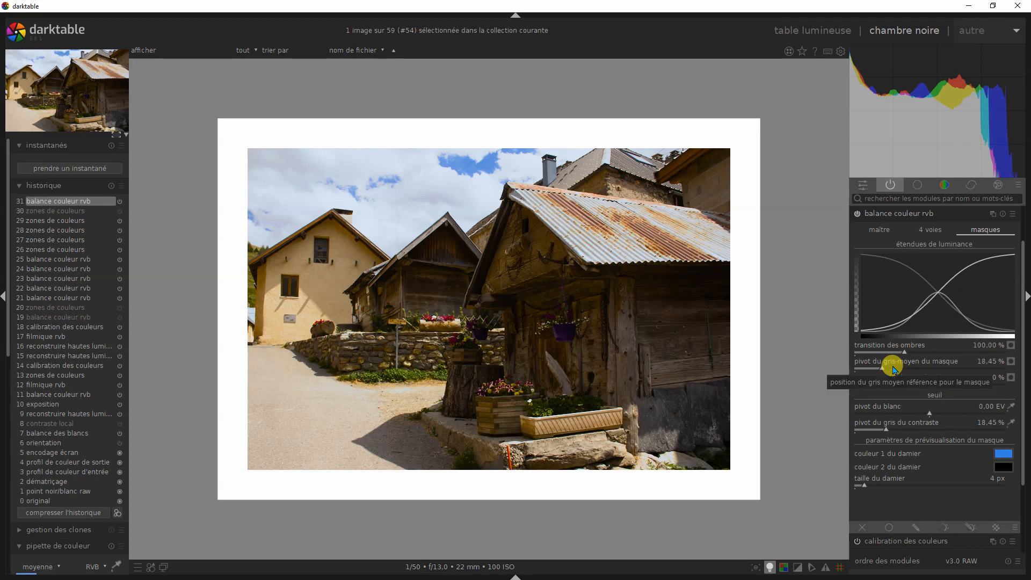
left_click(894, 370)
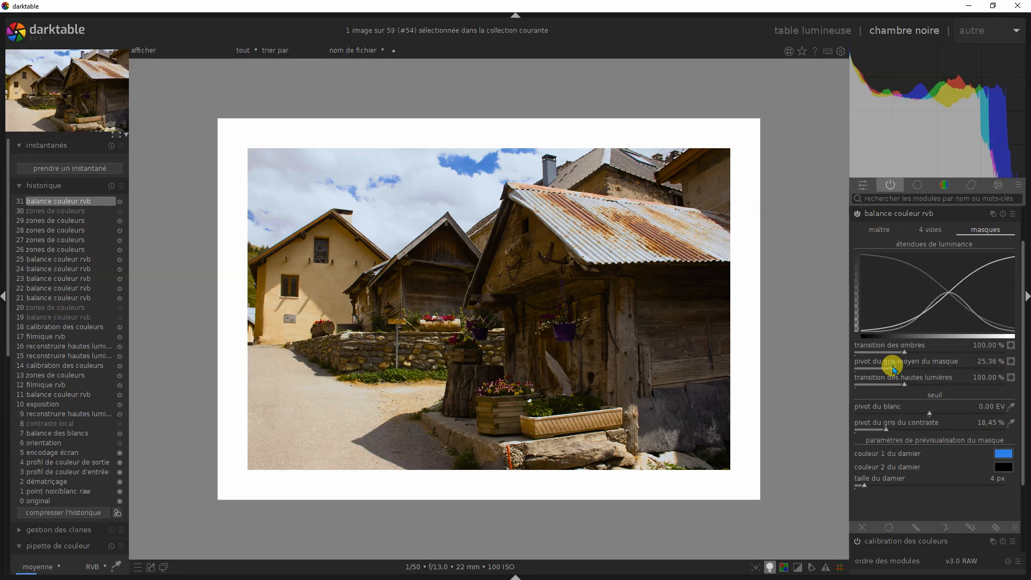
left_click(890, 369)
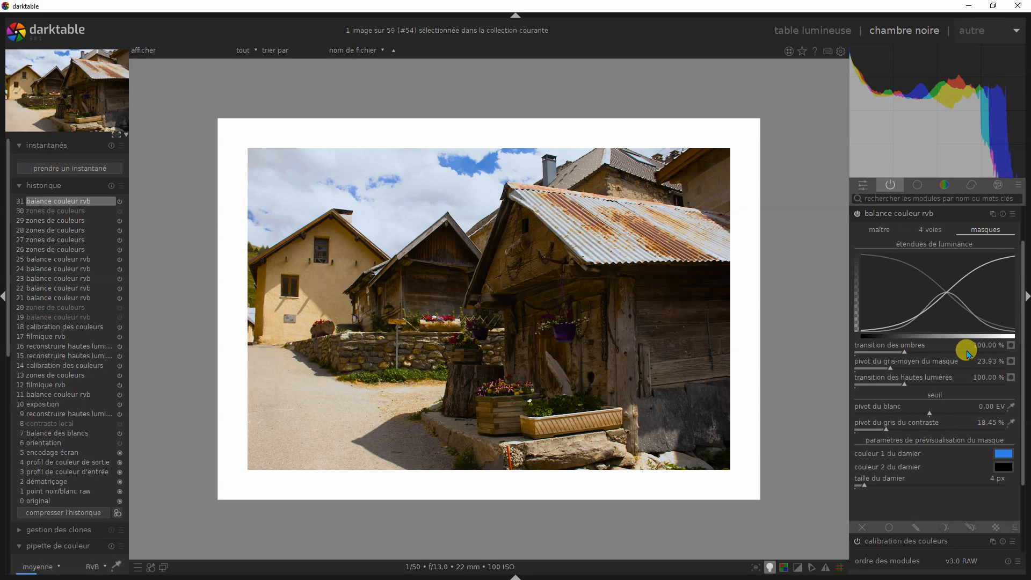
Try the mask's shadows transition at 223.93 %, restore 100.00 %, and lower the highlights transition to 38.57 %.
left_click(967, 353)
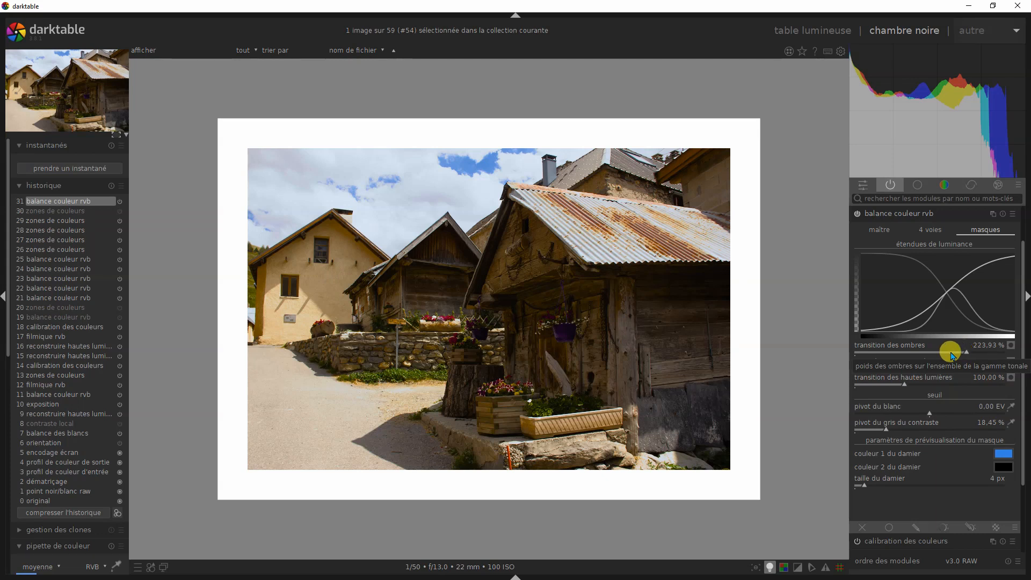
double_click(967, 352)
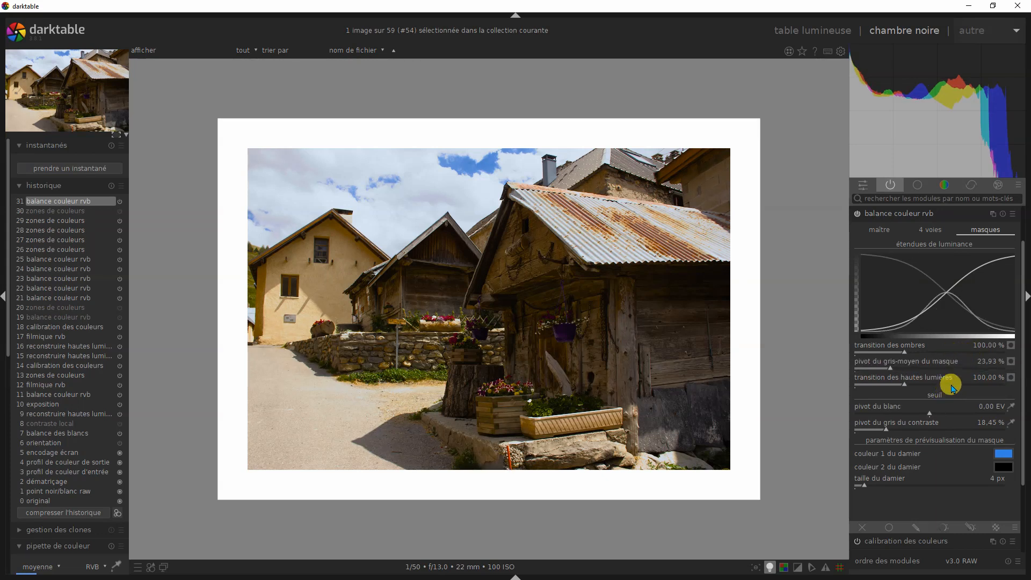
left_click(869, 386)
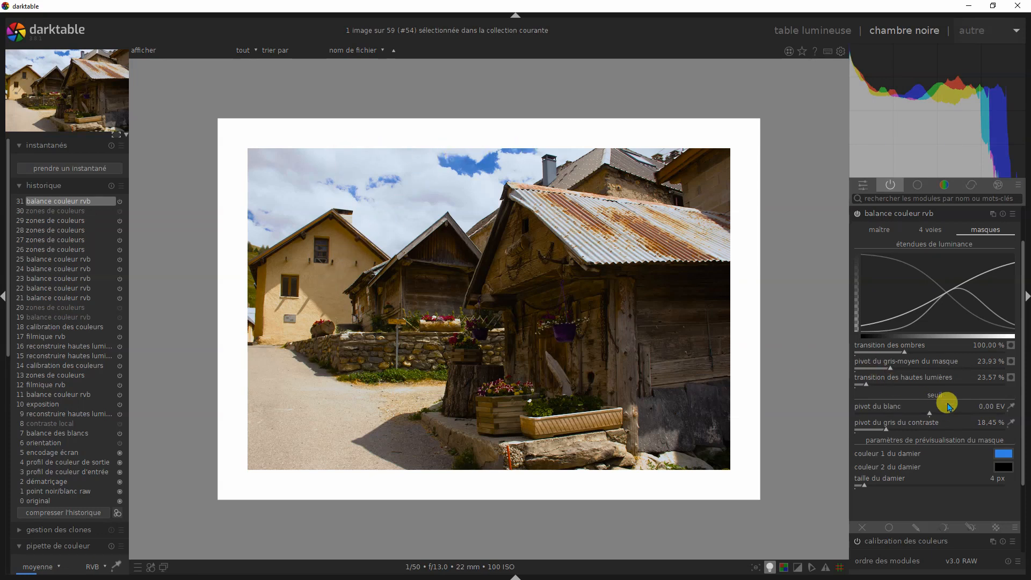
left_click(875, 386)
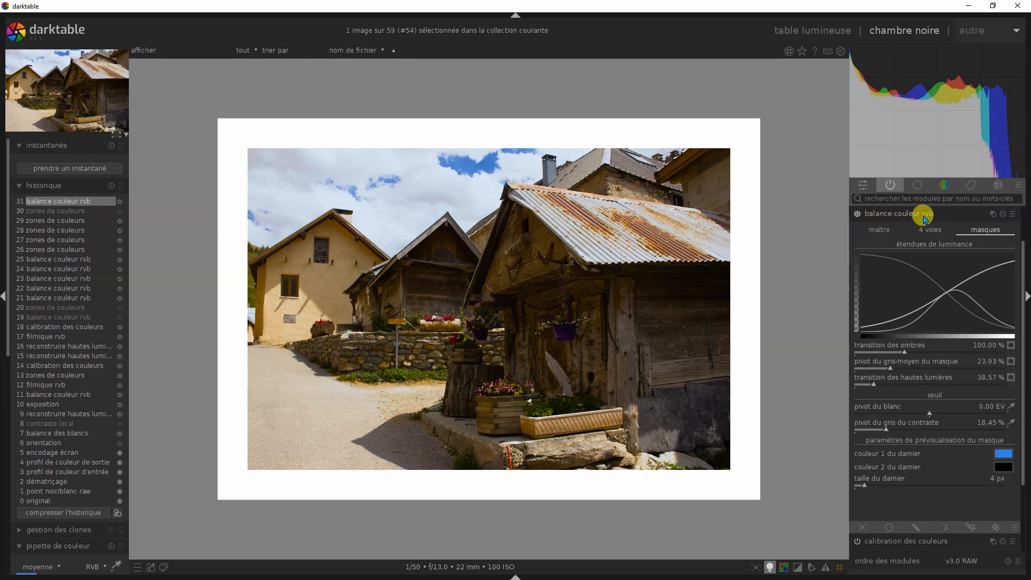
Compare the village photo without and with the balance couleur rvb module.
left_click(858, 214)
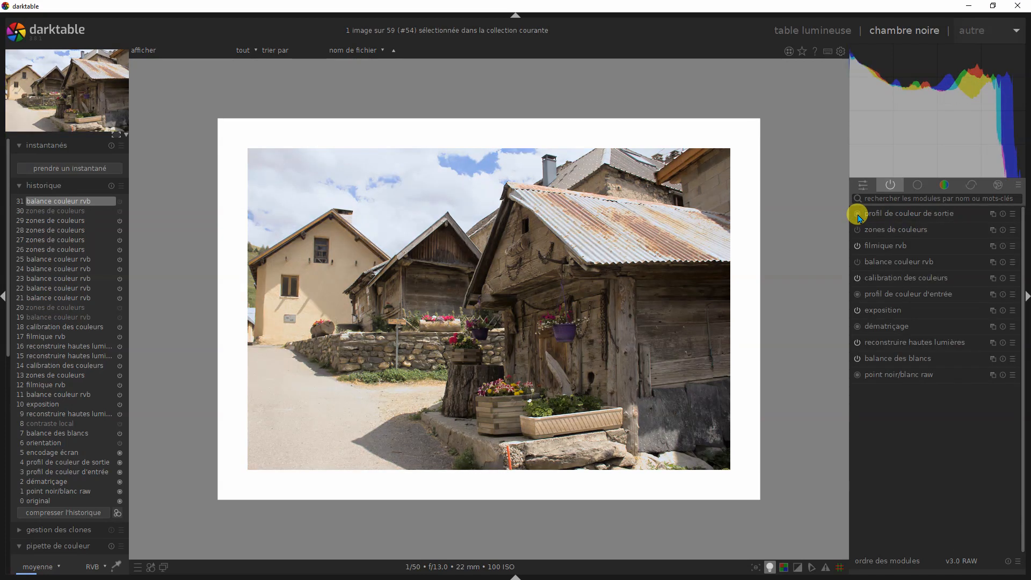
left_click(858, 263)
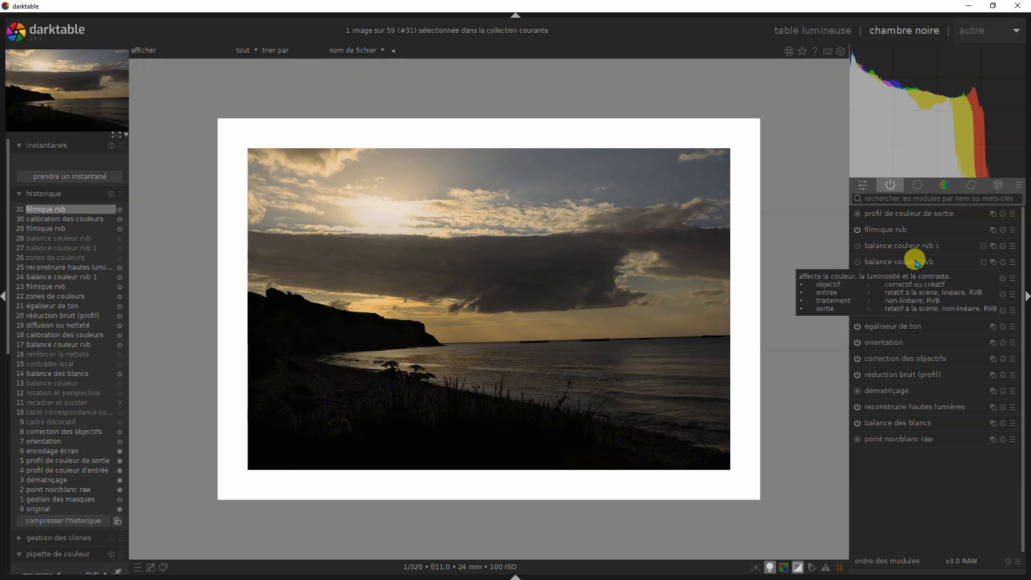
Enable the base balance couleur rvb instance on the seascape photo, inspect its foreground mask, and collapse the module.
left_click(858, 263)
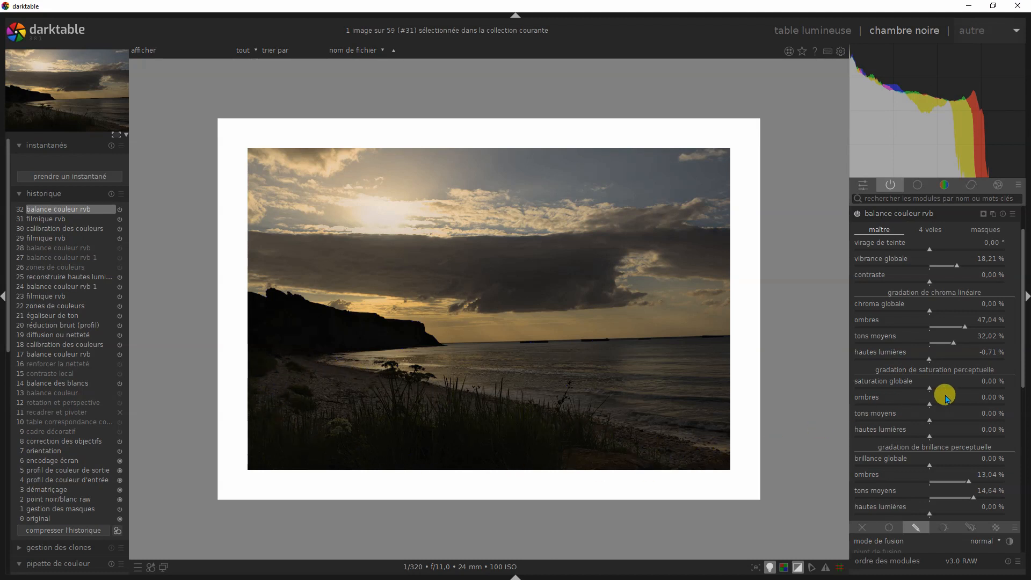
left_click(984, 214)
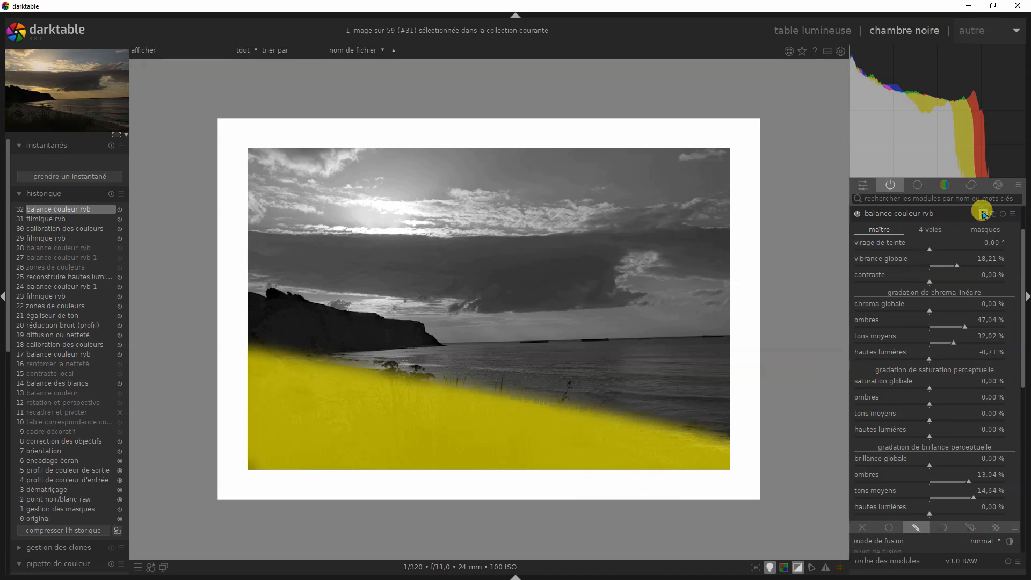
left_click(919, 214)
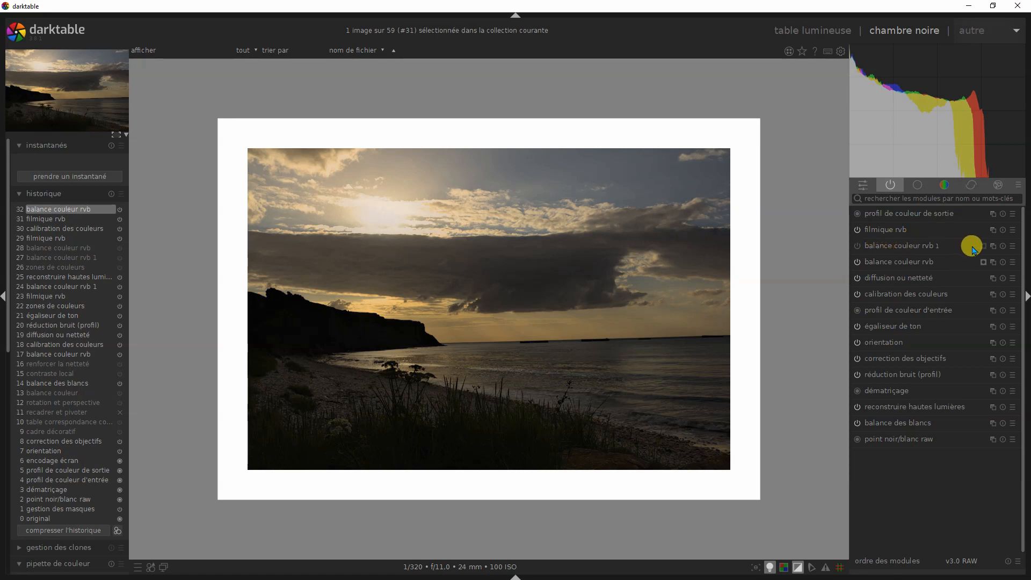
Enable the balance couleur rvb 1 instance on the seascape, and display its mask briefly.
left_click(858, 246)
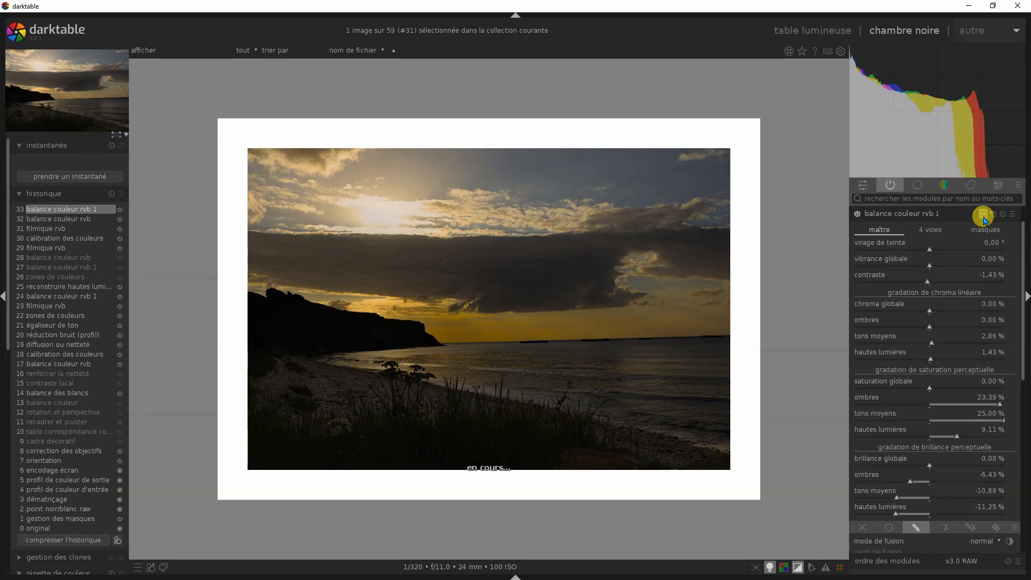
left_click(984, 215)
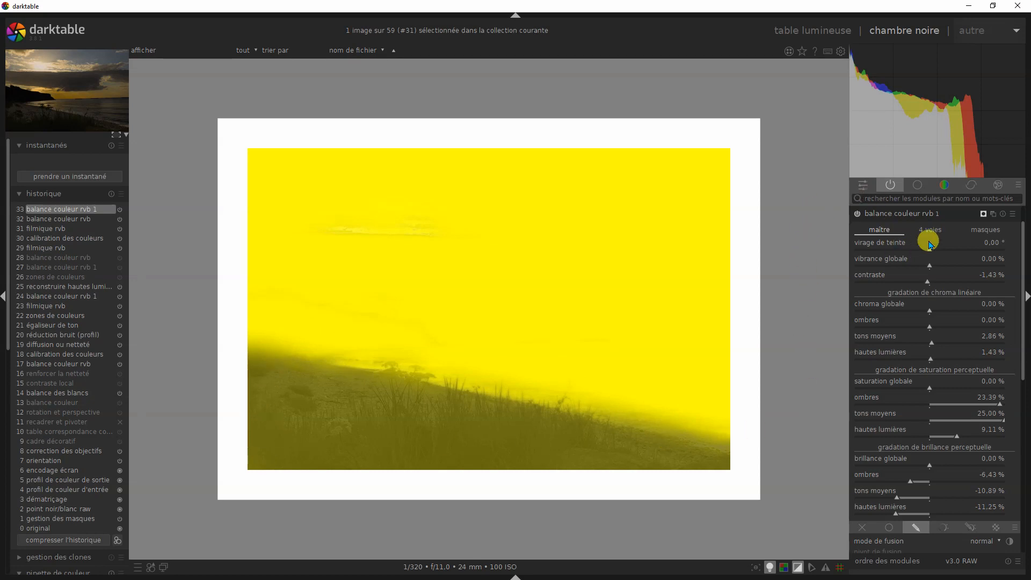
left_click(984, 215)
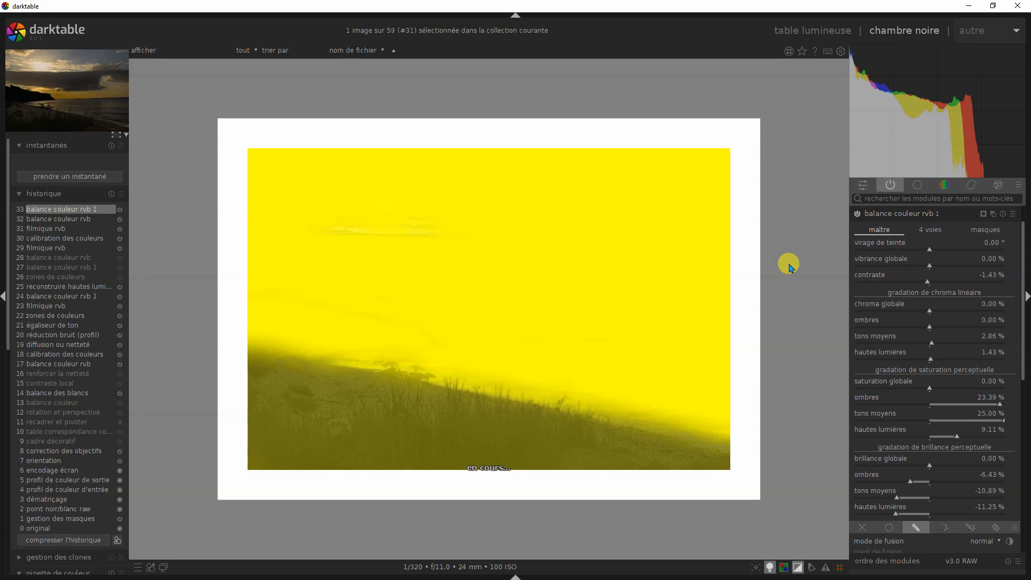